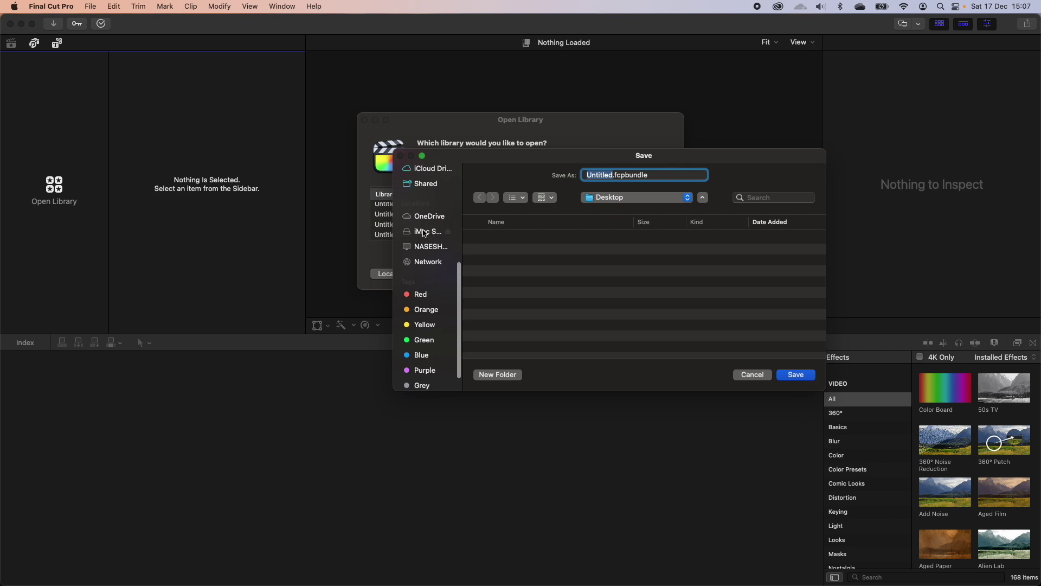
# Save the new library as test in the Reviews subfolder "Edit video in FCPX for beginners 2022" on the iMac SSD drive
pyautogui.click(425, 231)
pyautogui.click(516, 305)
pyautogui.doubleClick(516, 305)
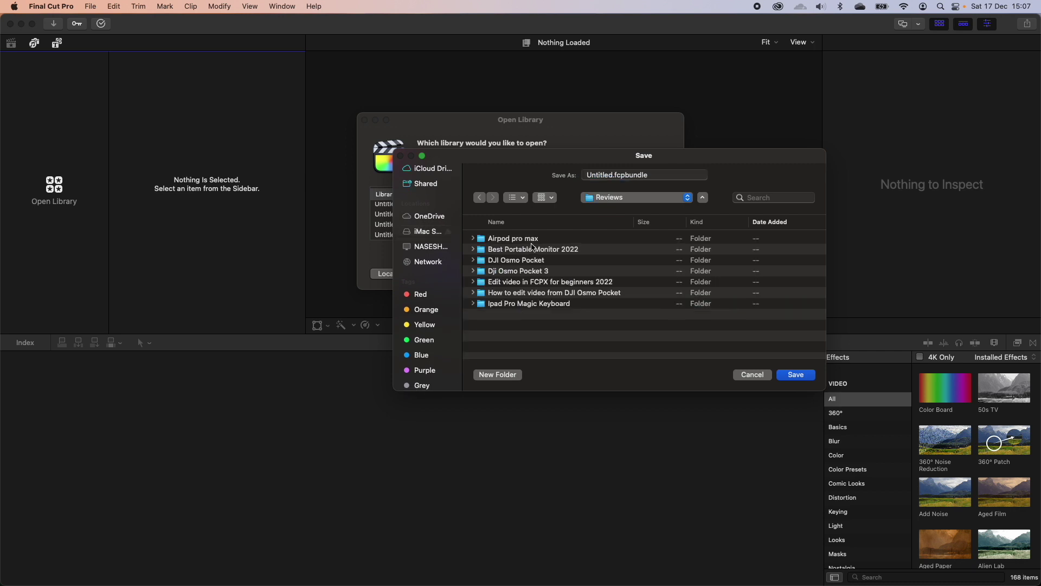
pyautogui.doubleClick(543, 282)
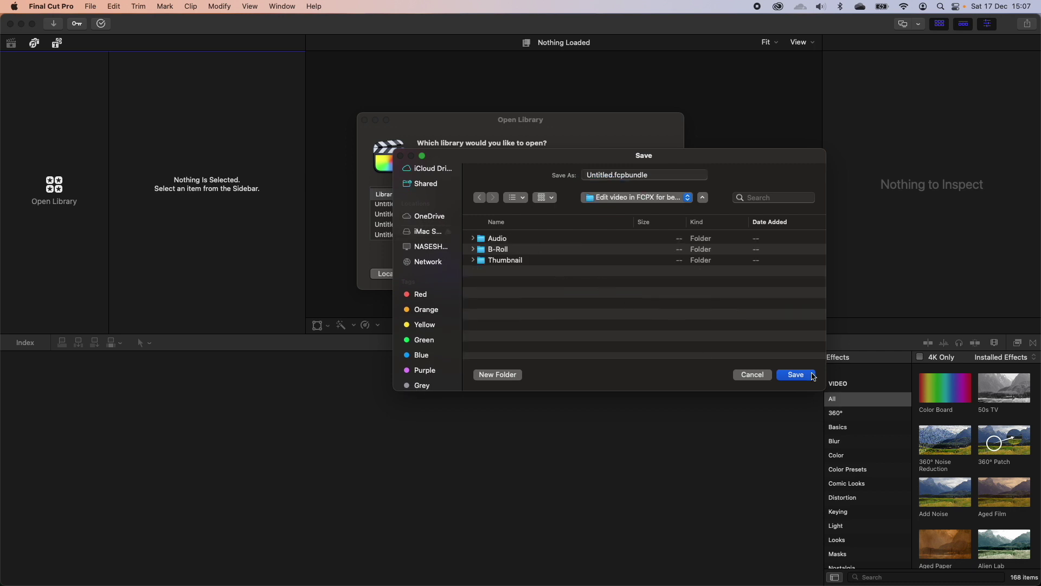
pyautogui.doubleClick(613, 173)
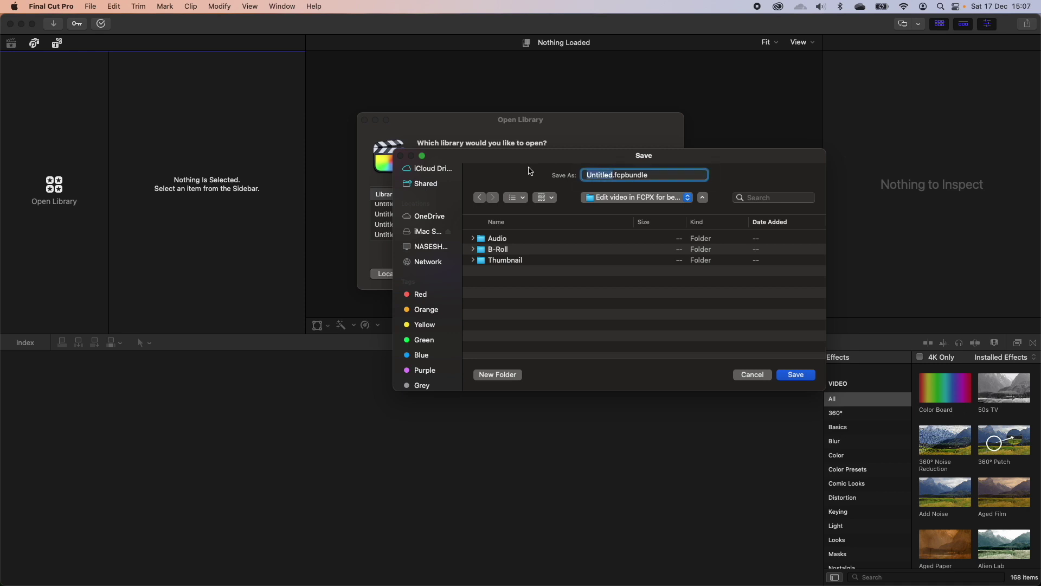
pyautogui.write('test')
pyautogui.press('Return')
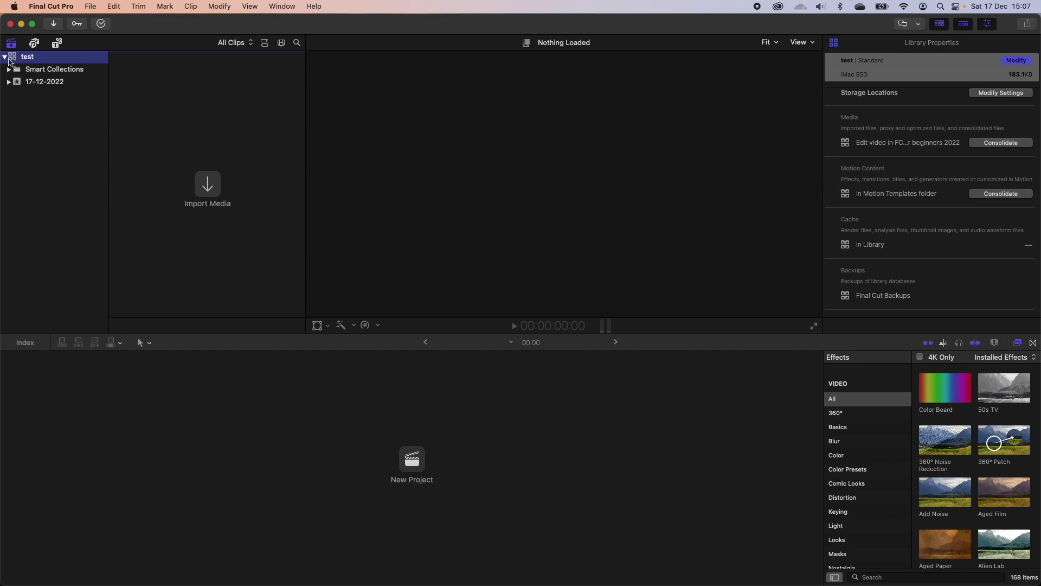
pyautogui.click(40, 83)
pyautogui.rightClick(28, 99)
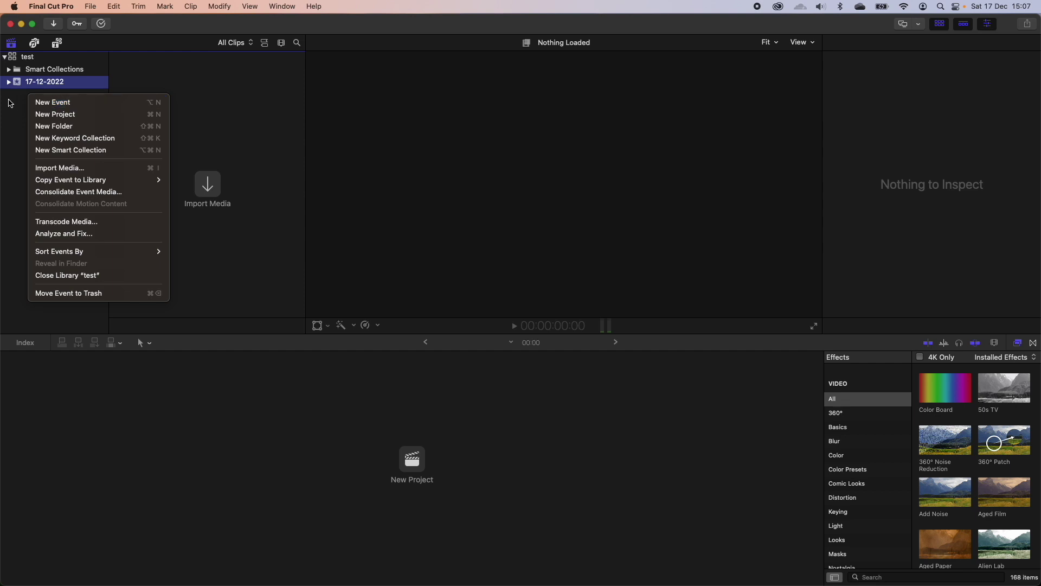
pyautogui.click(28, 87)
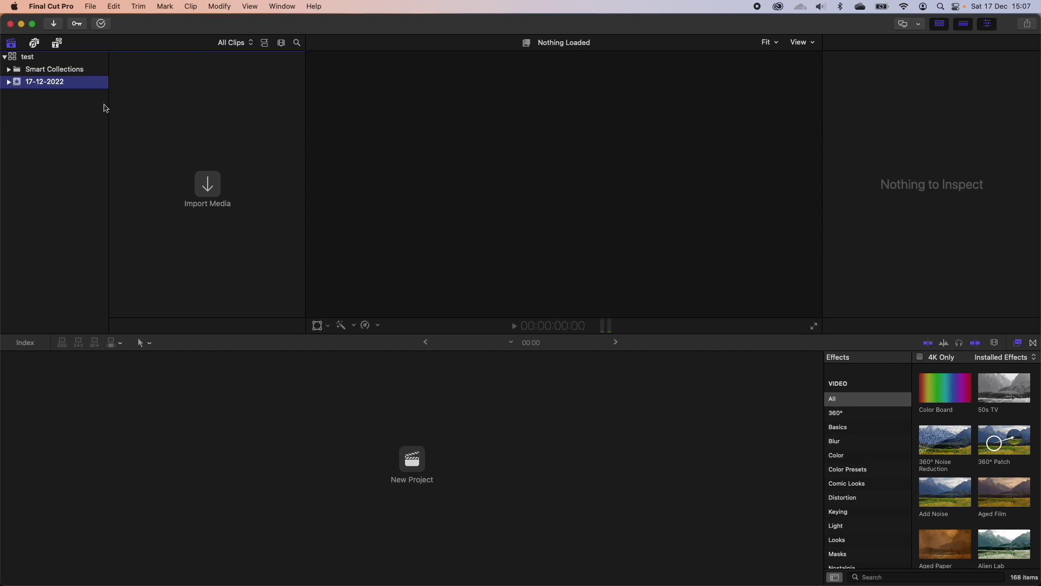
pyautogui.click(207, 192)
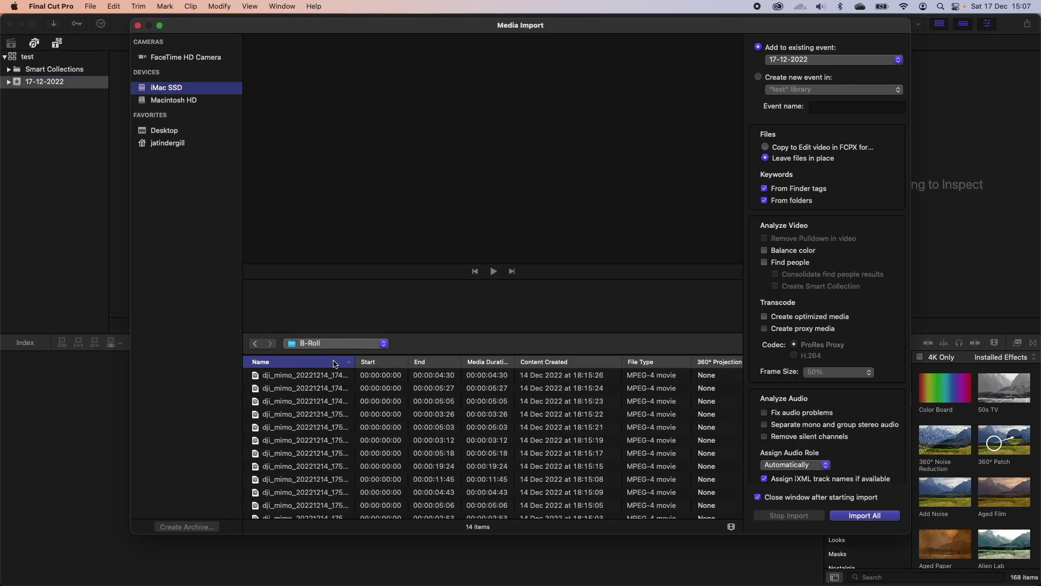
pyautogui.click(137, 25)
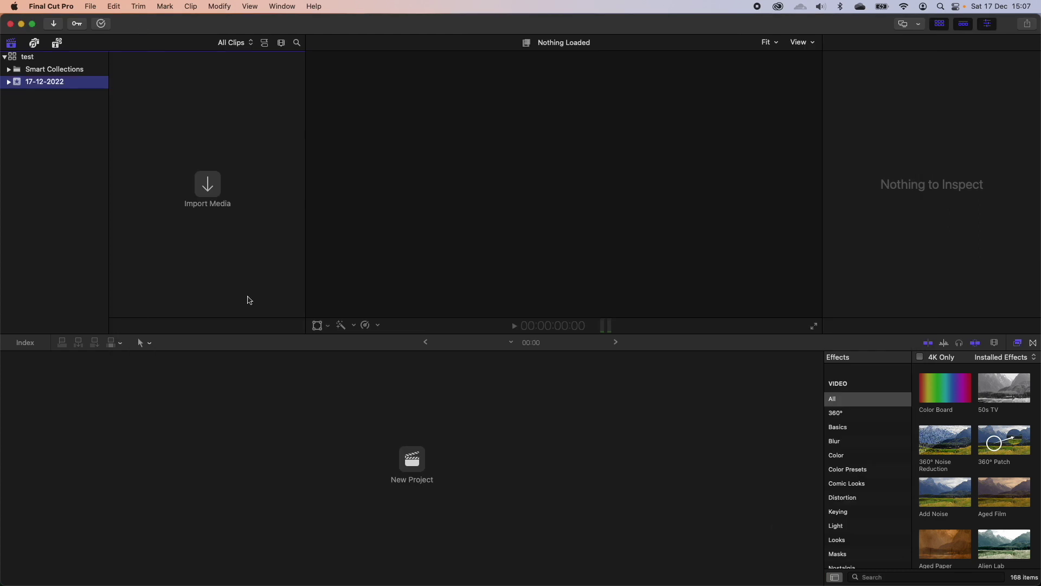
# Create a project with the default name and automatic settings in the event 17-12-2022, and move it to the trash
pyautogui.click(423, 457)
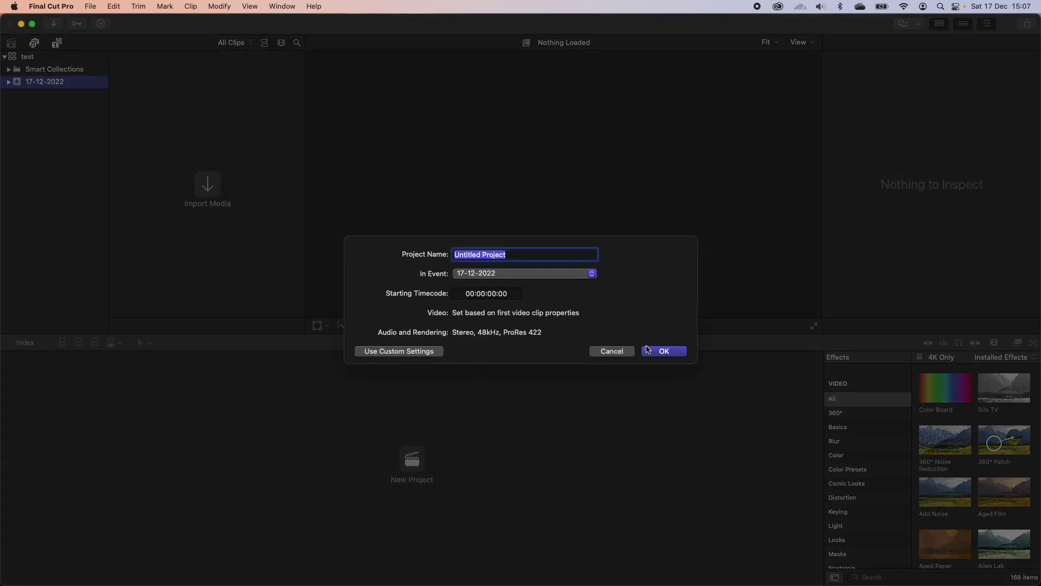
pyautogui.click(664, 350)
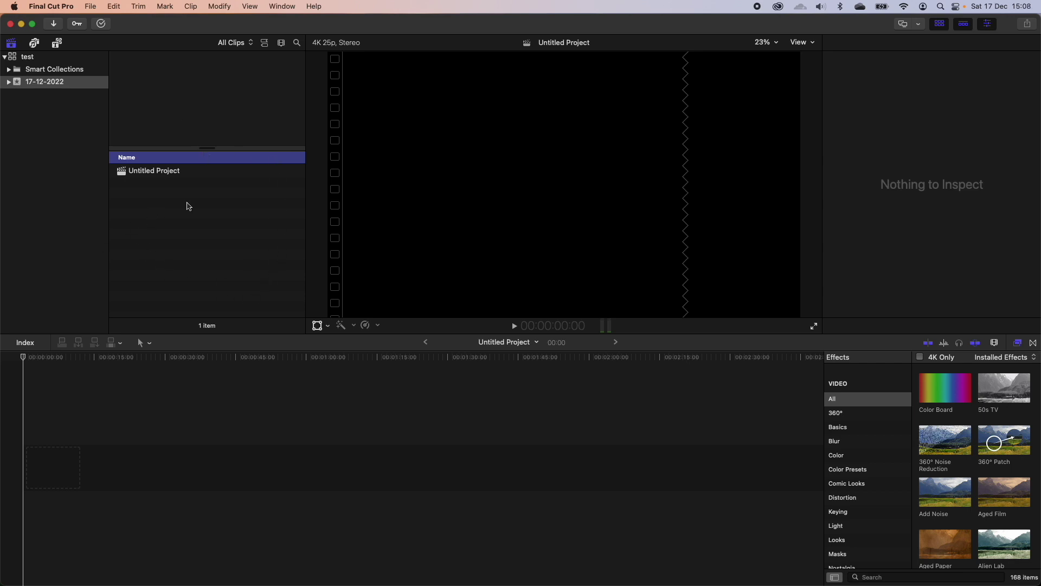
pyautogui.rightClick(165, 175)
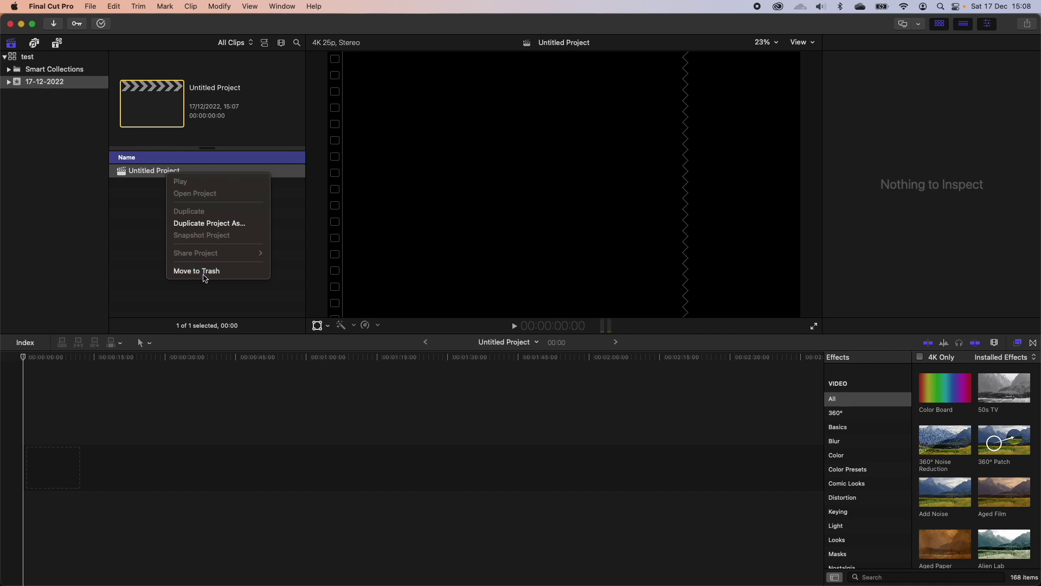
pyautogui.click(196, 271)
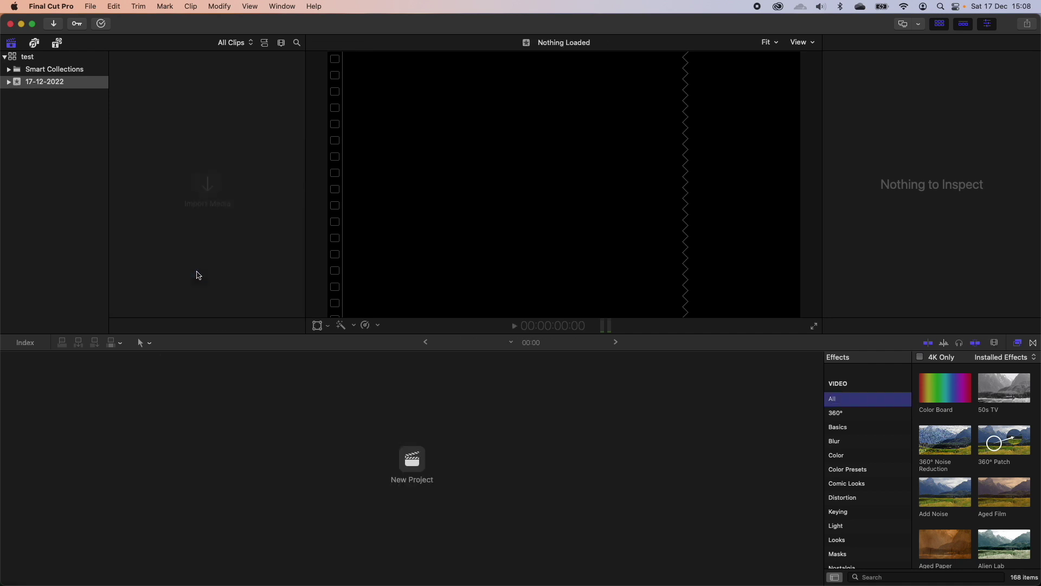
# Import all five clips from the B-Roll folder of "Edit video in FCPX for beginners 2022" into the event 17-12-2022
pyautogui.click(209, 183)
pyautogui.click(339, 343)
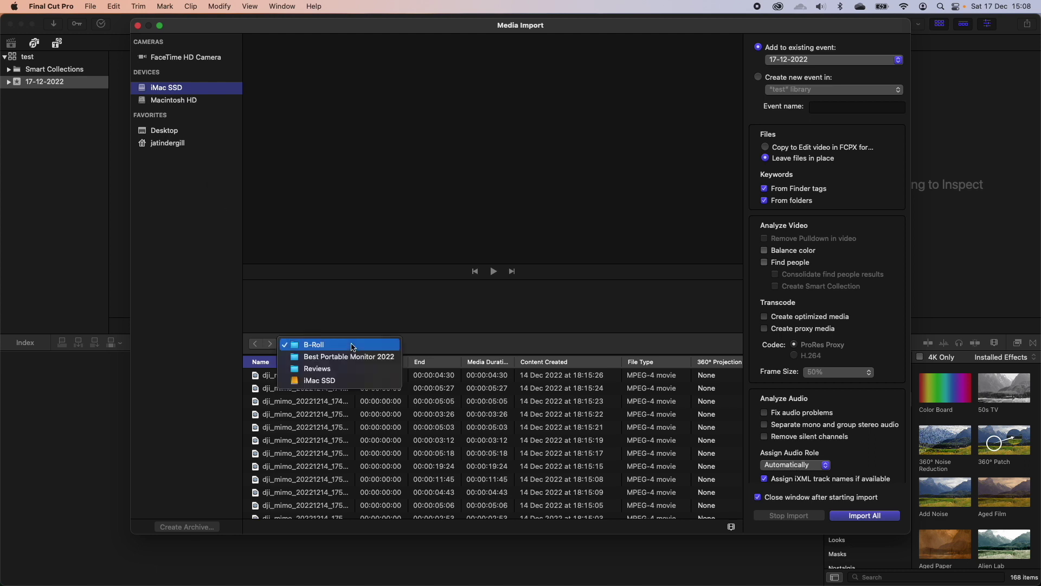
pyautogui.click(336, 372)
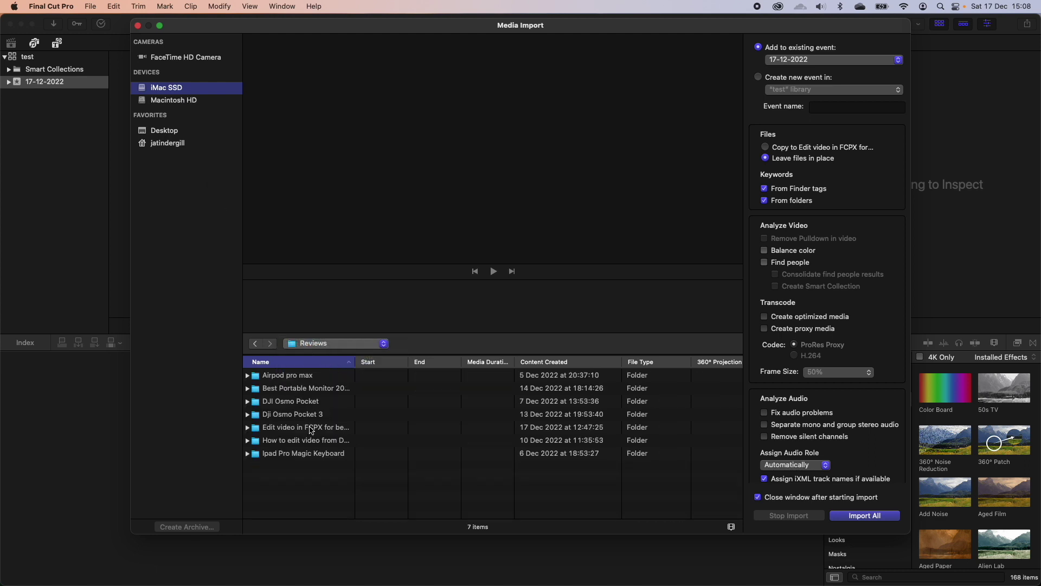
pyautogui.doubleClick(310, 428)
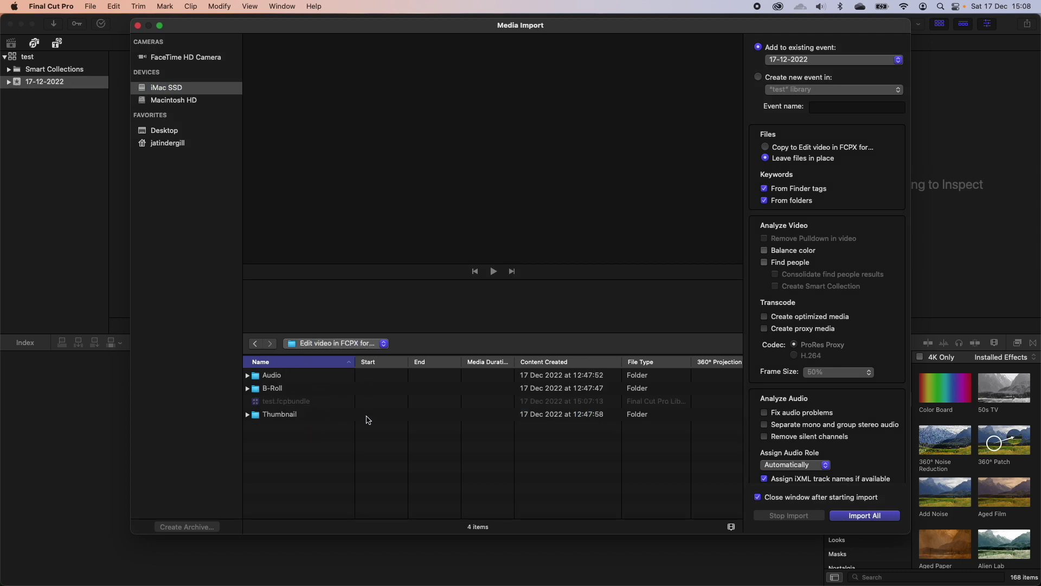
pyautogui.doubleClick(302, 389)
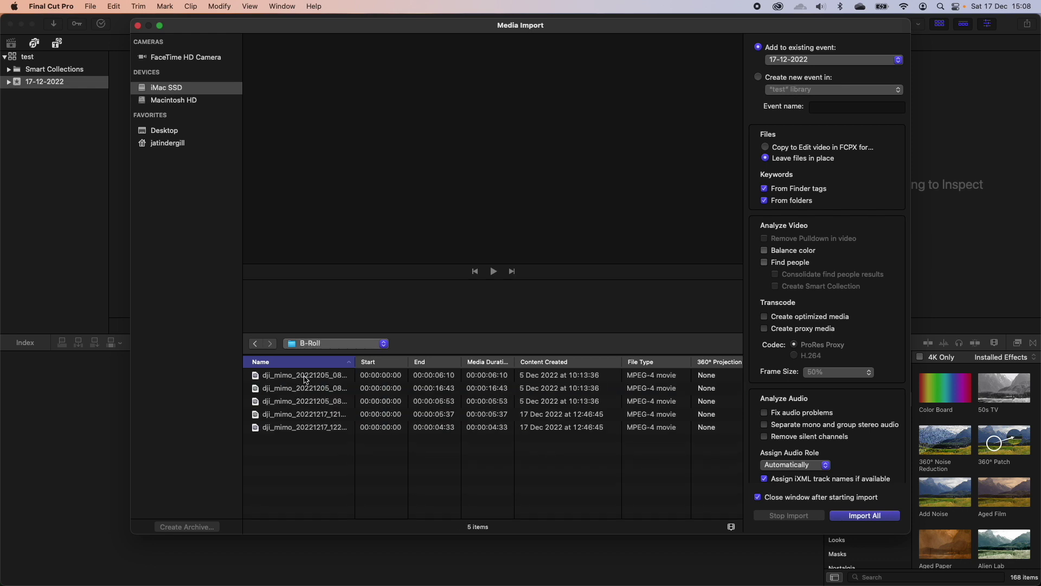
pyautogui.click(307, 380)
pyautogui.keyDown('shift'); pyautogui.click(321, 428); pyautogui.keyUp('shift')
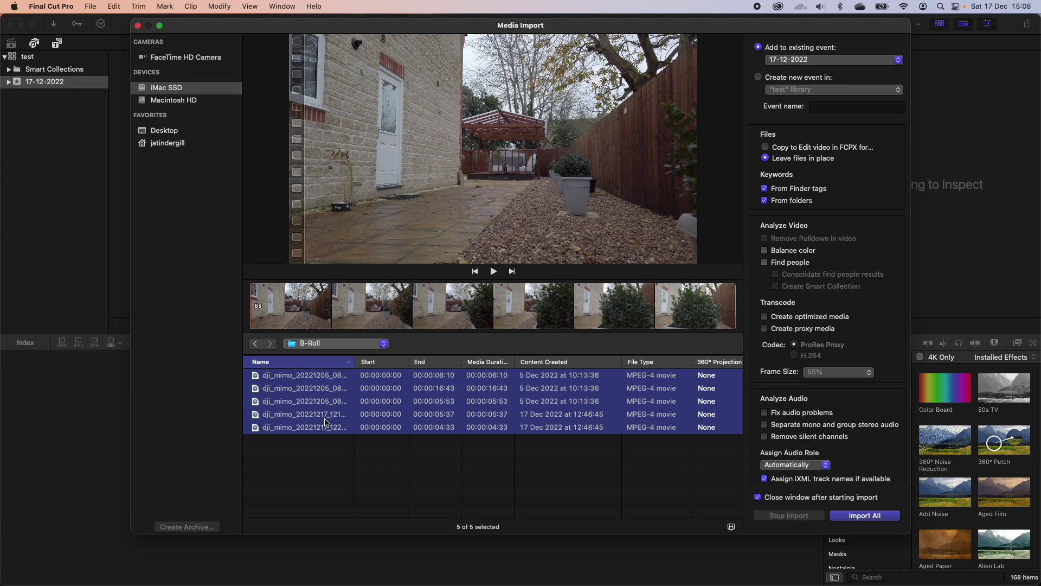
pyautogui.click(858, 519)
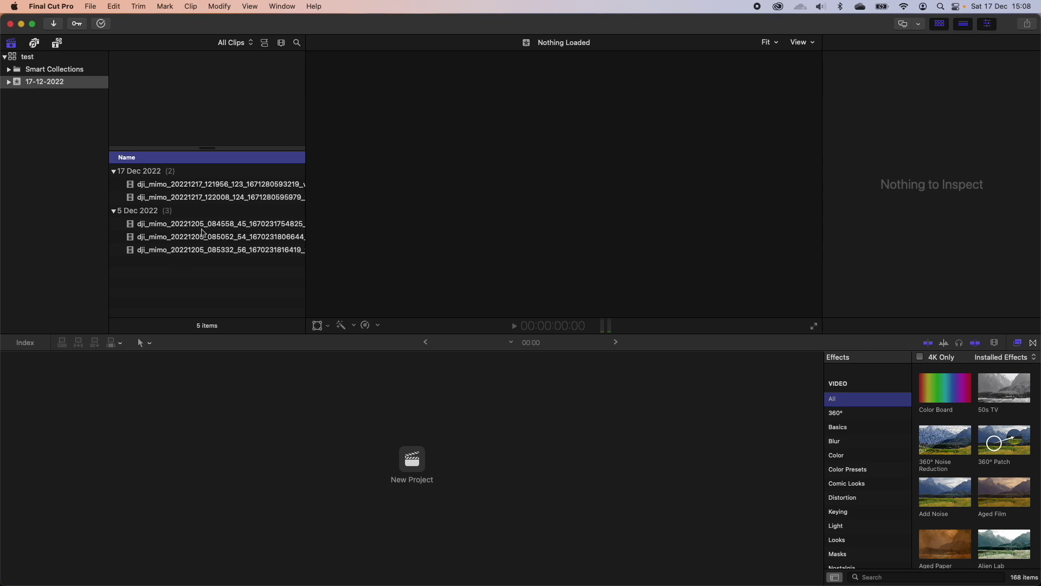
pyautogui.click(213, 304)
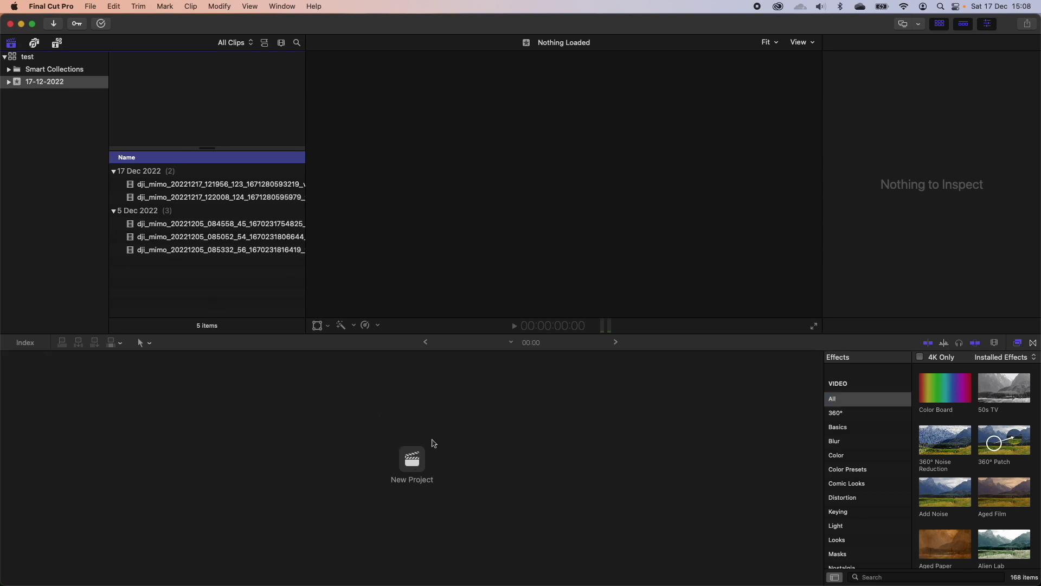
# Set up a new project named Tutorial in the event 17-12-2022 and switch it to custom settings
pyautogui.click(413, 462)
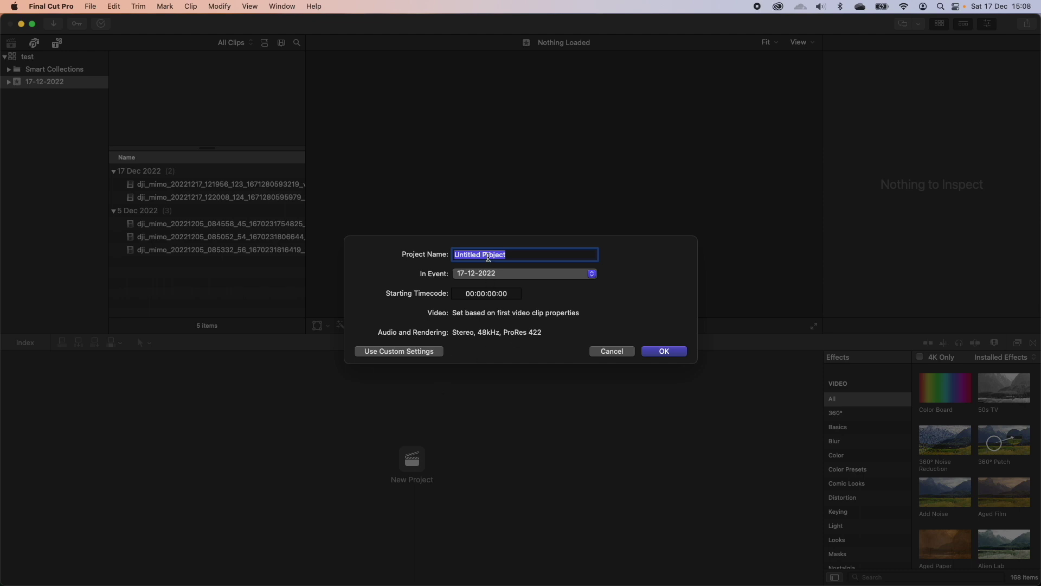
pyautogui.write('Titp')
pyautogui.click(476, 274)
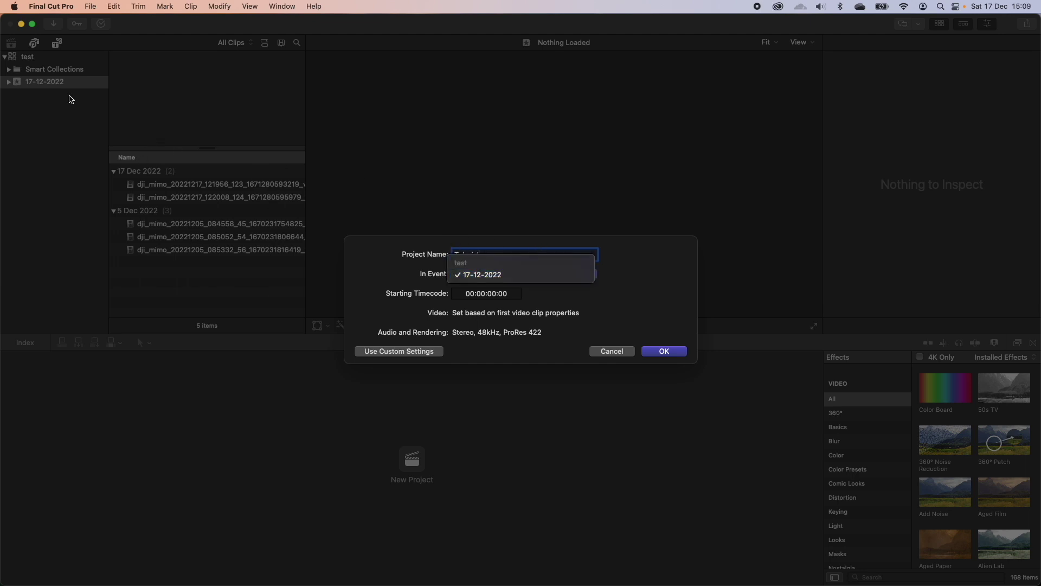
pyautogui.click(530, 276)
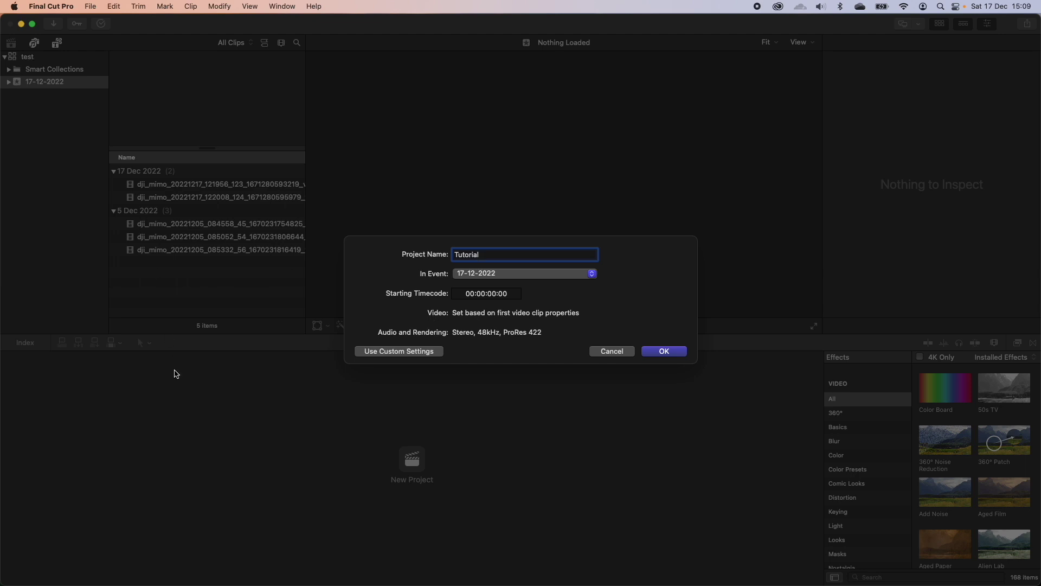
pyautogui.click(407, 355)
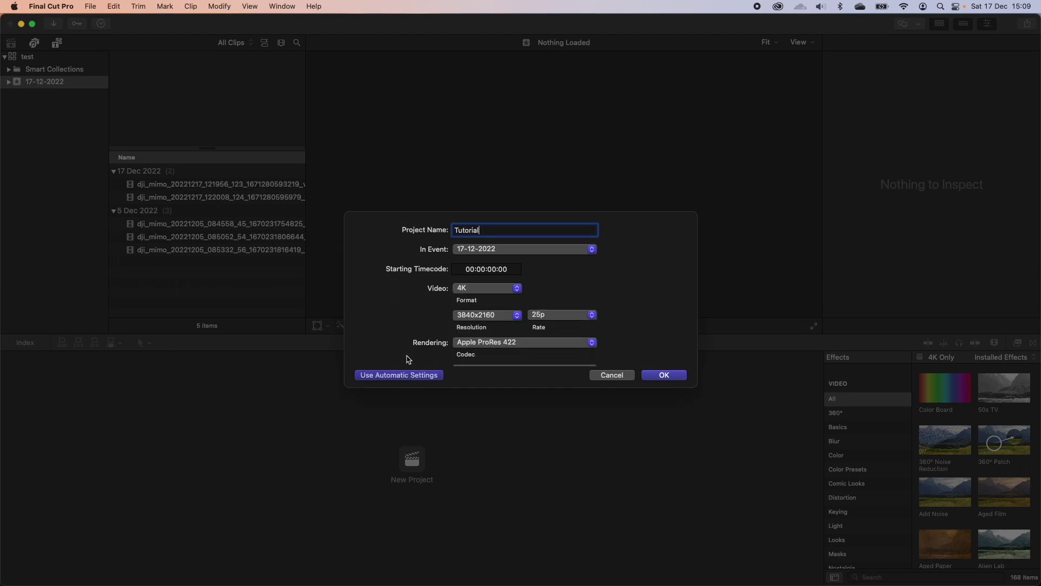
# Review the available video formats, 4K resolutions and frame rates for the new project
pyautogui.click(483, 268)
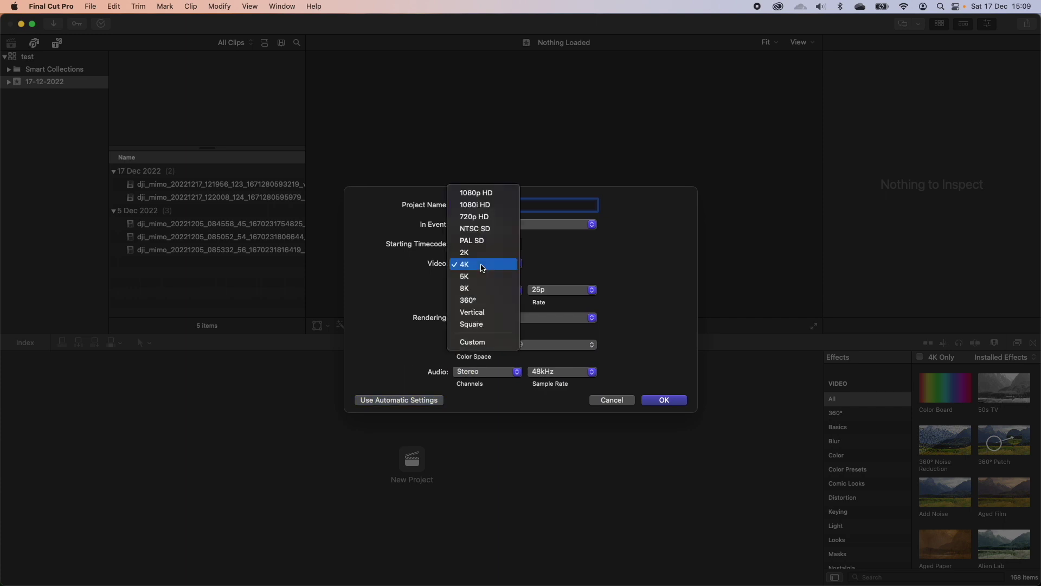
pyautogui.click(526, 286)
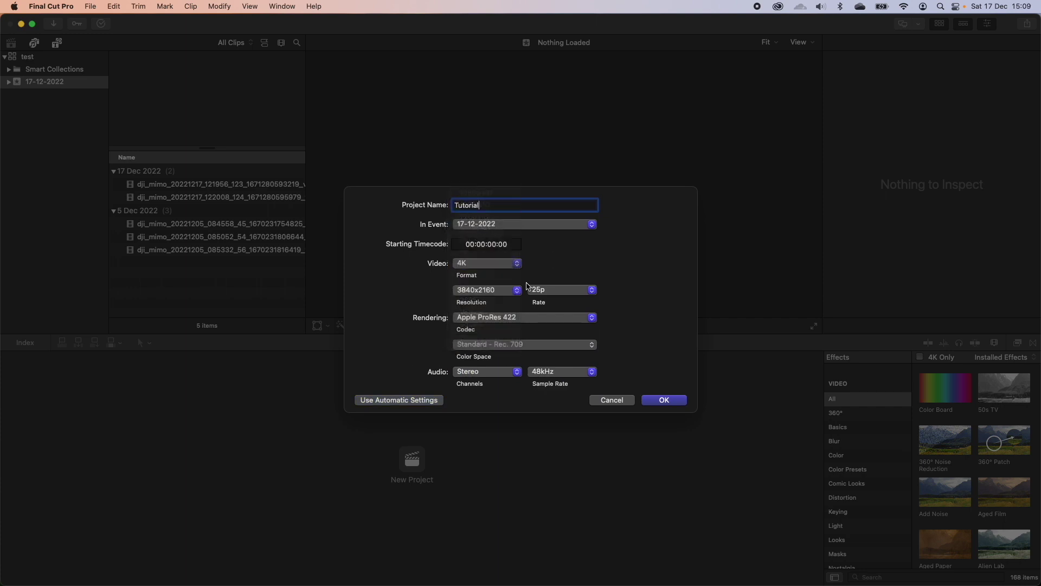
pyautogui.click(494, 291)
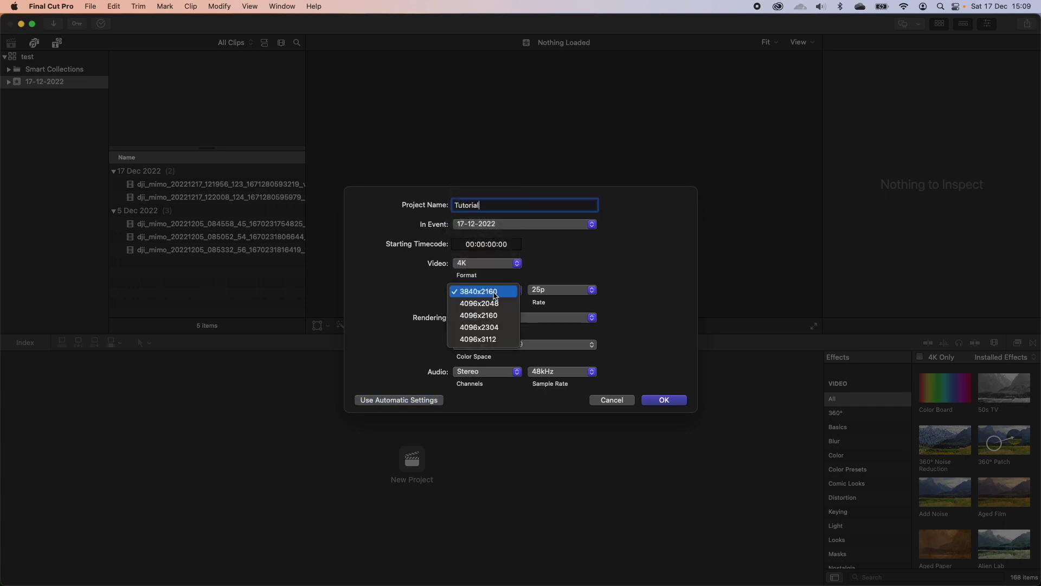
pyautogui.click(572, 294)
pyautogui.click(571, 291)
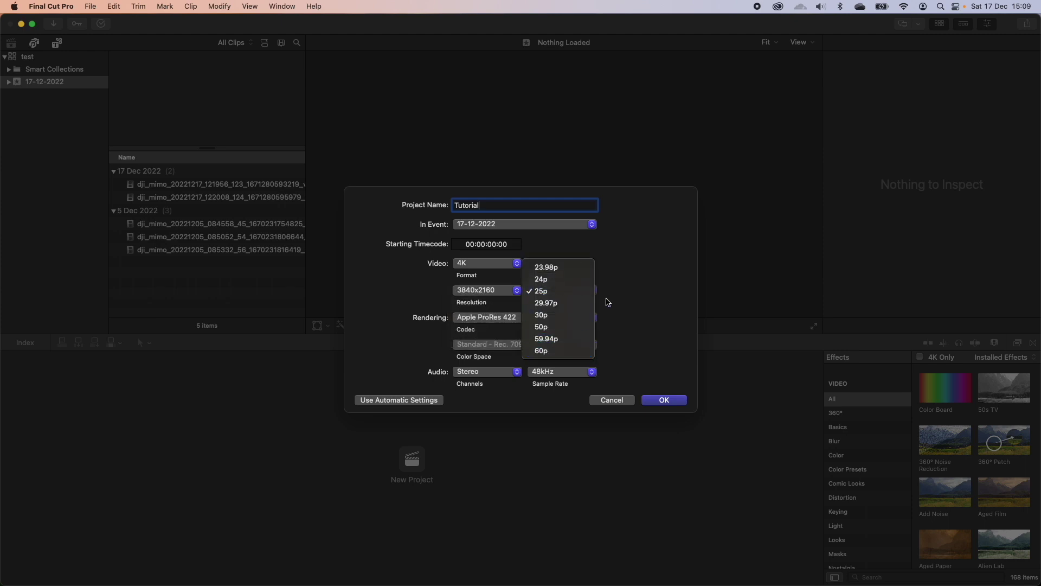
pyautogui.click(629, 291)
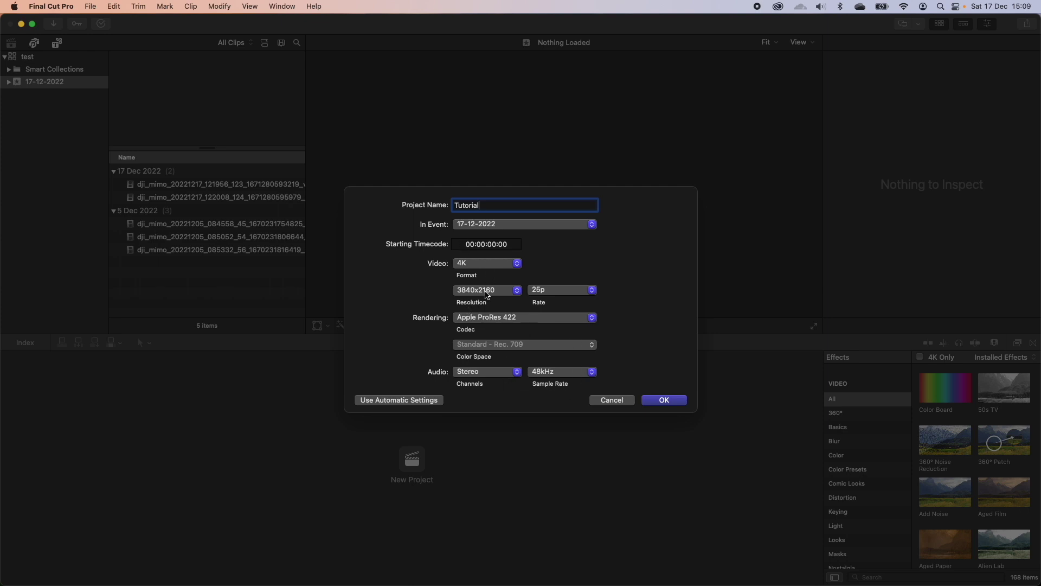
# Set the video format to 1080p HD and the rate to 30p, create the Tutorial project and select it
pyautogui.click(495, 266)
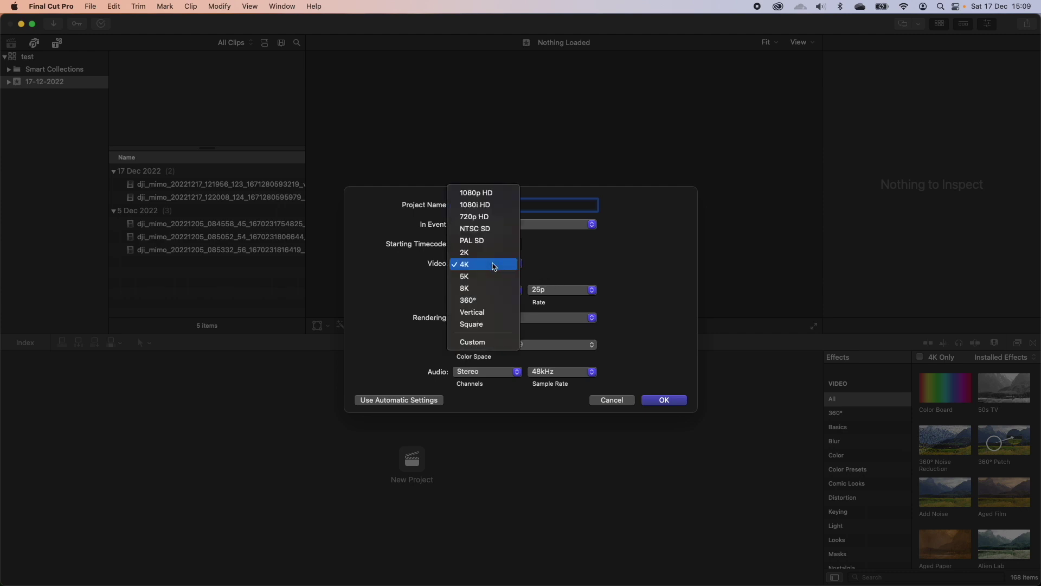
pyautogui.click(483, 193)
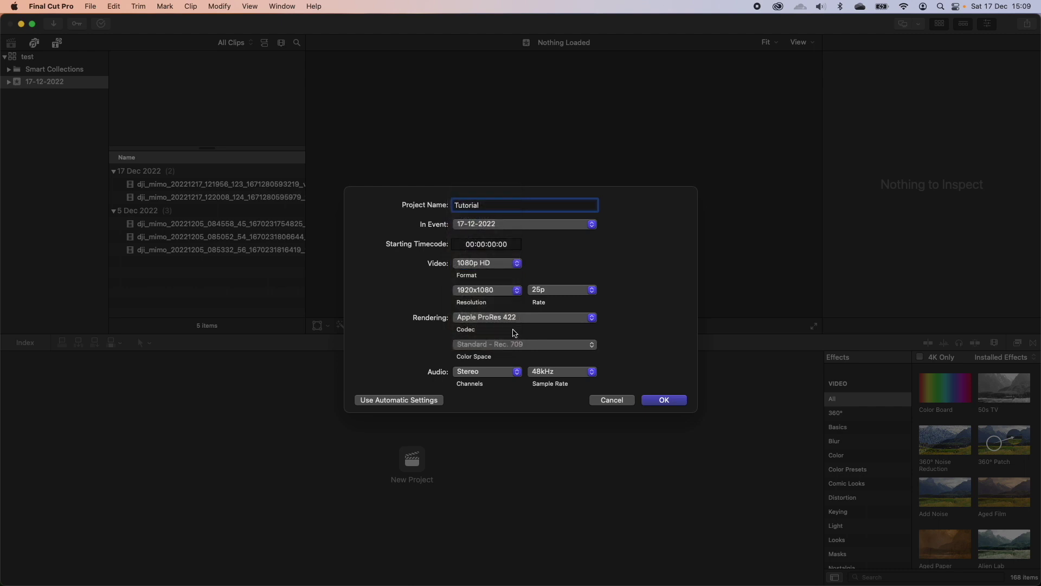
pyautogui.click(534, 295)
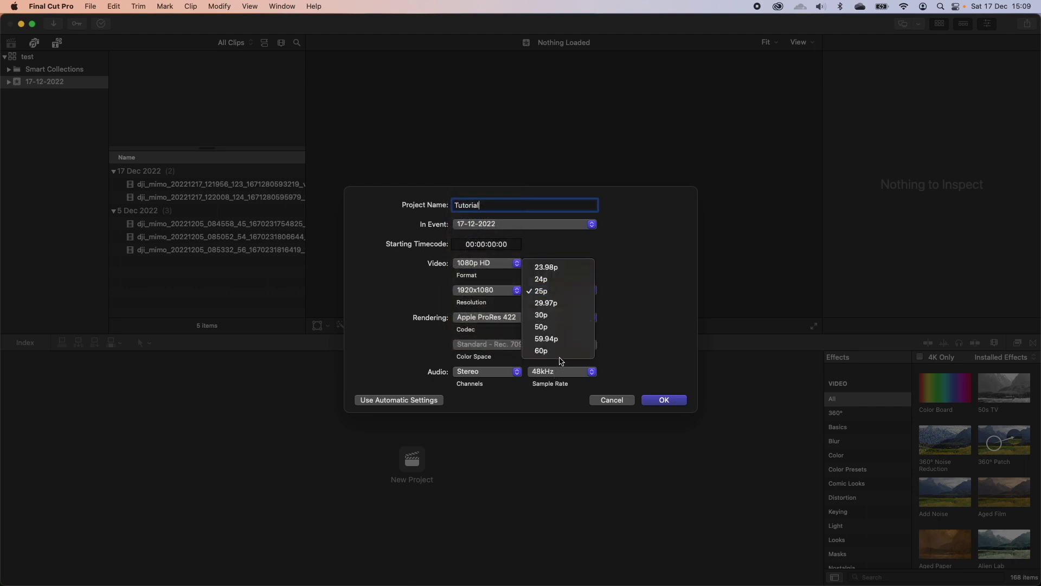
pyautogui.click(559, 314)
pyautogui.click(565, 293)
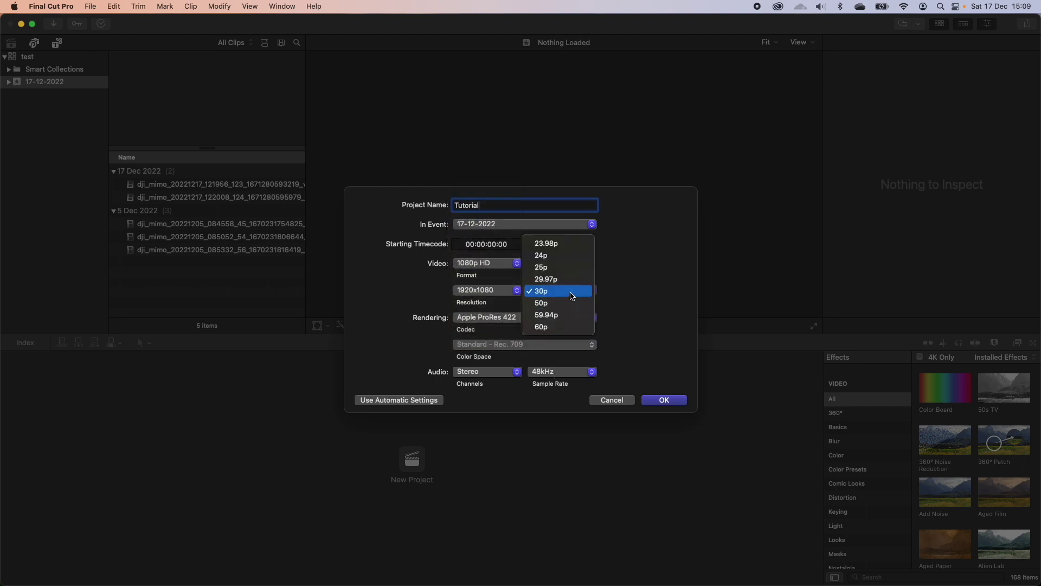
pyautogui.click(572, 295)
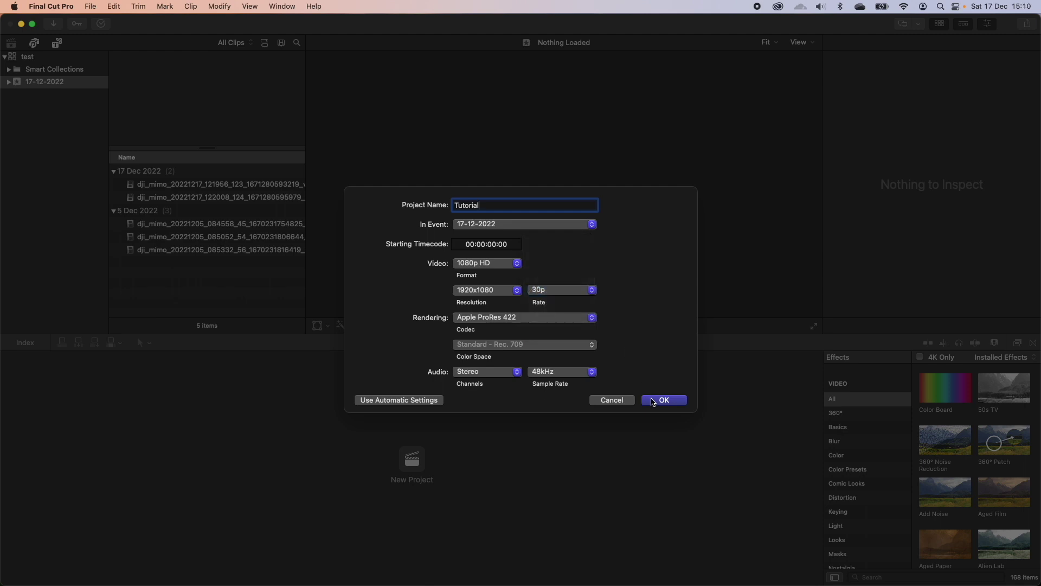
pyautogui.click(653, 402)
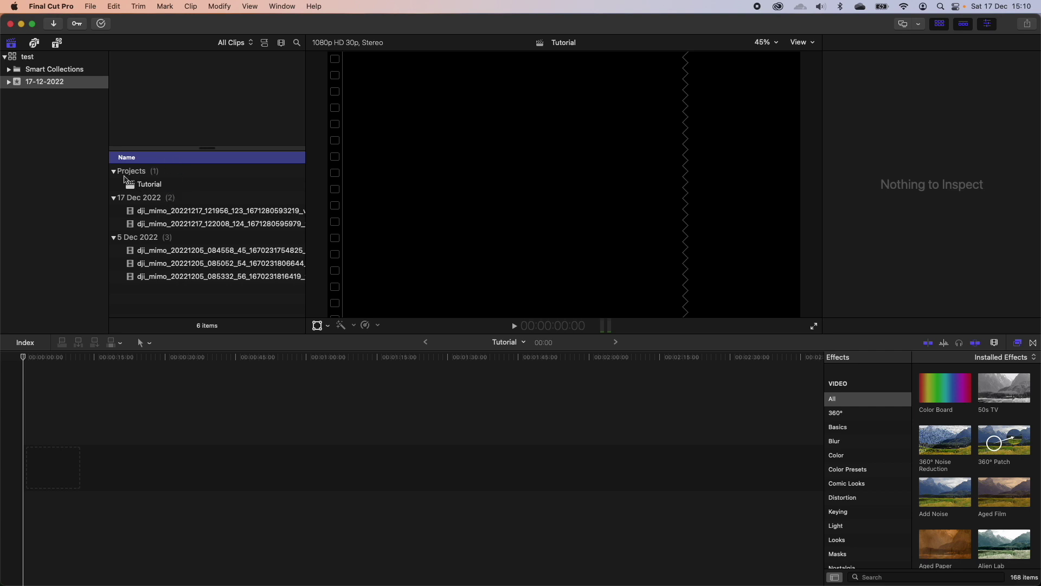
pyautogui.click(157, 185)
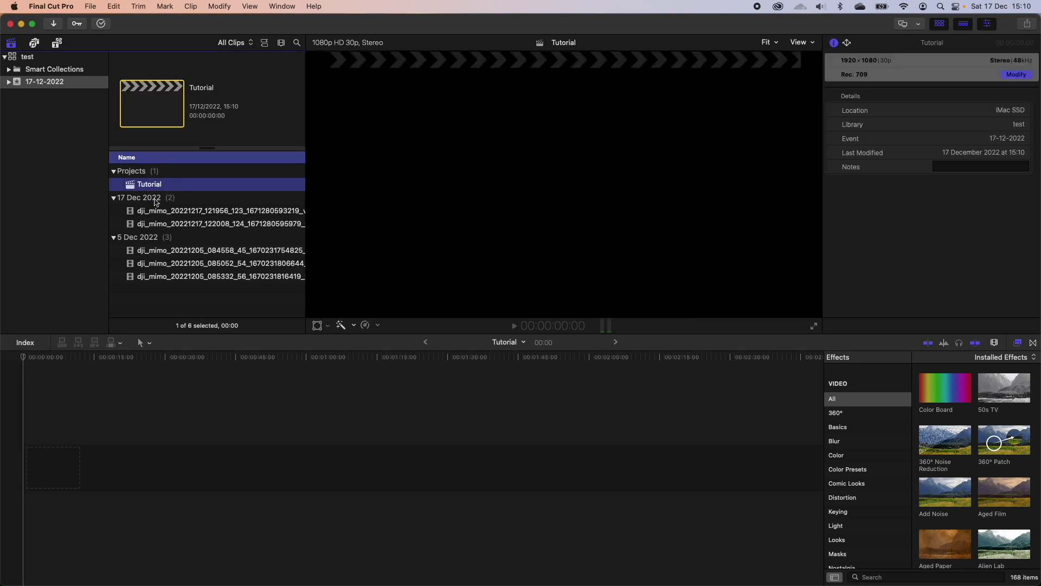
pyautogui.click(71, 441)
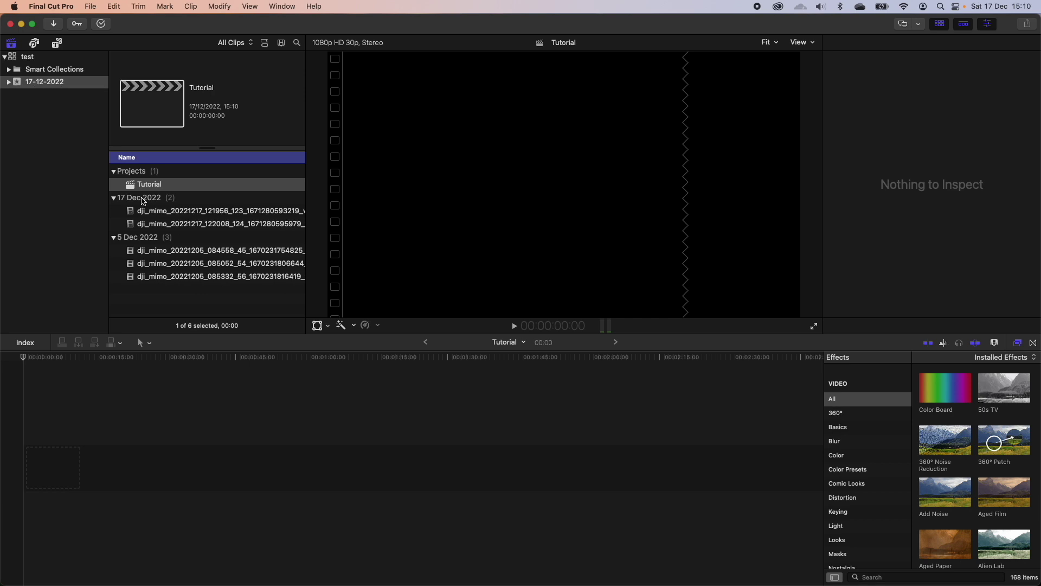
pyautogui.hscroll(2, 156, 213)
pyautogui.click(160, 216)
pyautogui.click(164, 224)
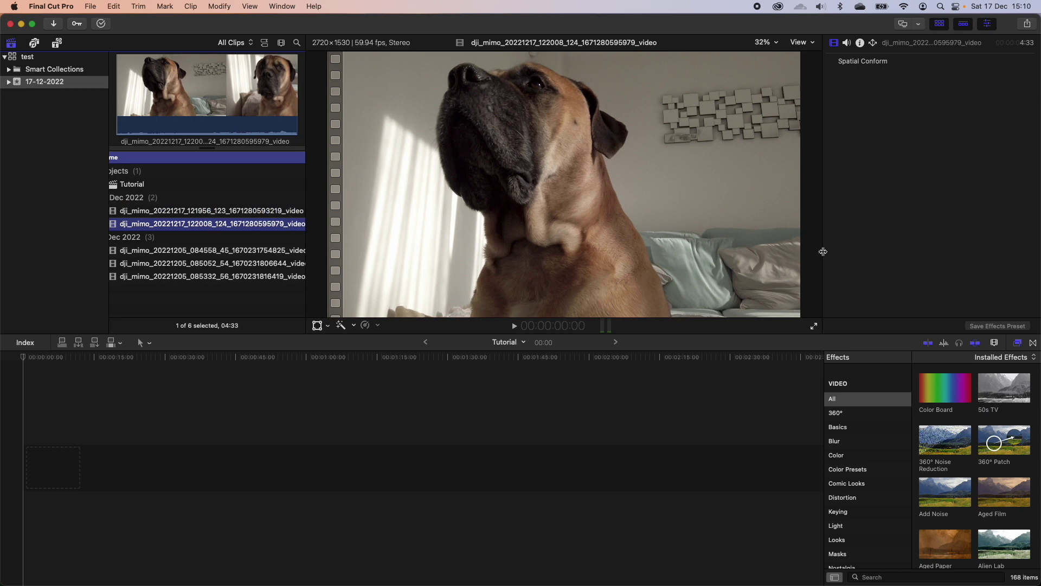
# Resize the workspace areas, slightly widening the inspector and making the viewer taller at the expense of the timeline
pyautogui.moveTo(823, 251); pyautogui.dragTo(865, 246)
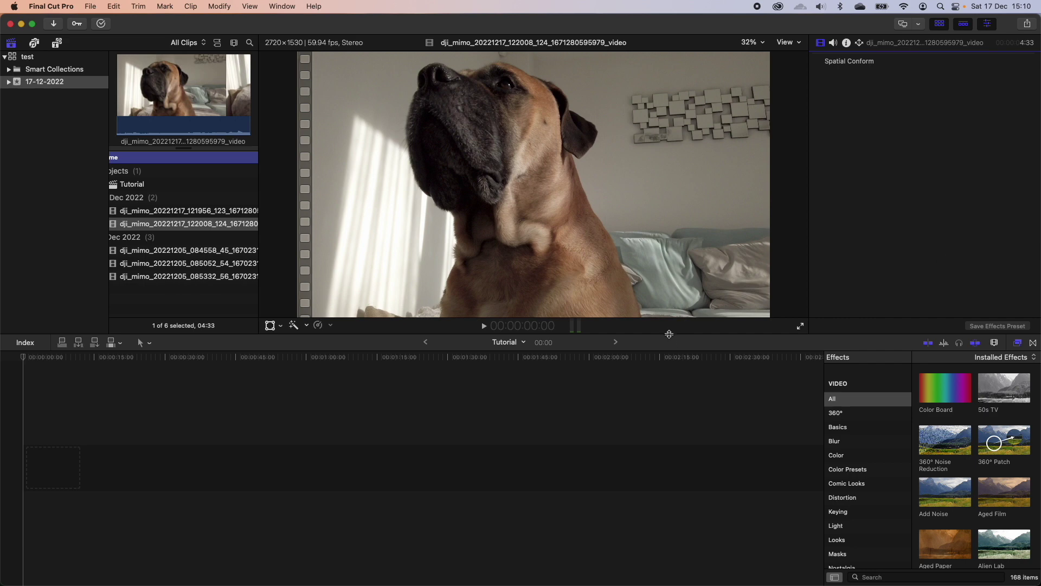
pyautogui.moveTo(675, 333); pyautogui.dragTo(711, 383)
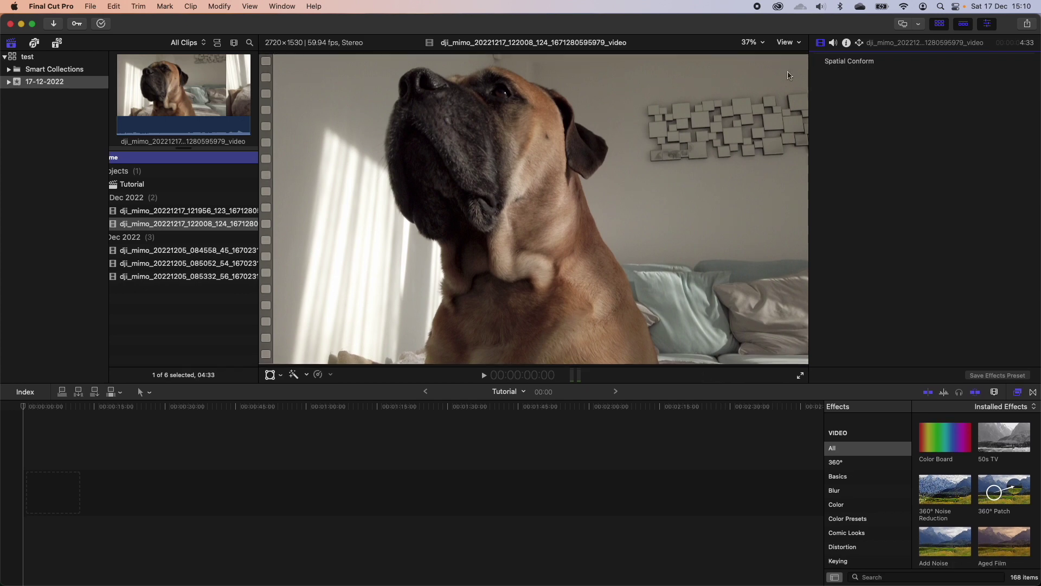
# Try sending the viewer to a secondary display, bring it back, and review which areas can be shown there
pyautogui.click(903, 26)
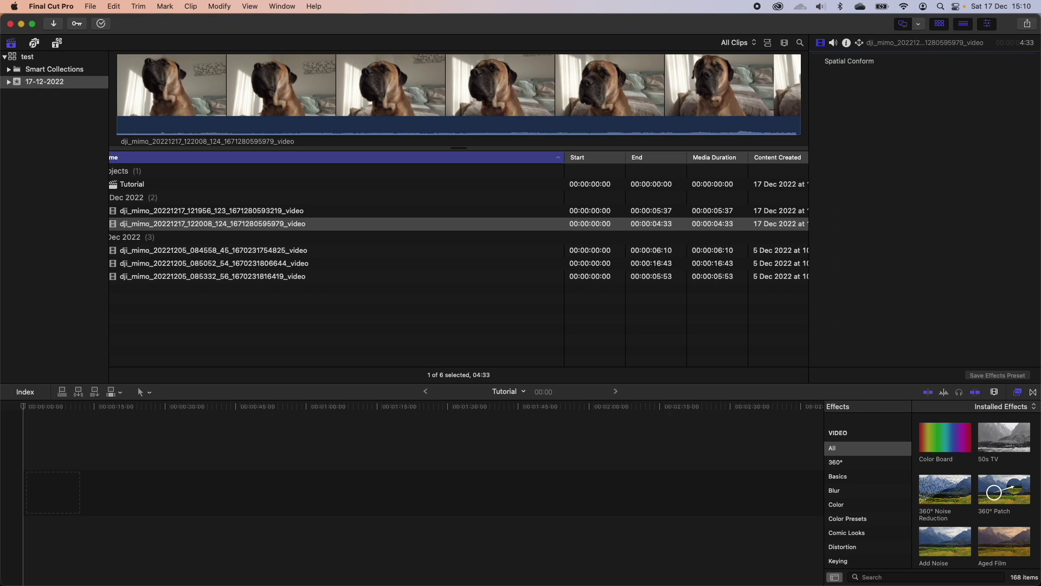
pyautogui.click(921, 25)
pyautogui.click(902, 26)
pyautogui.click(902, 27)
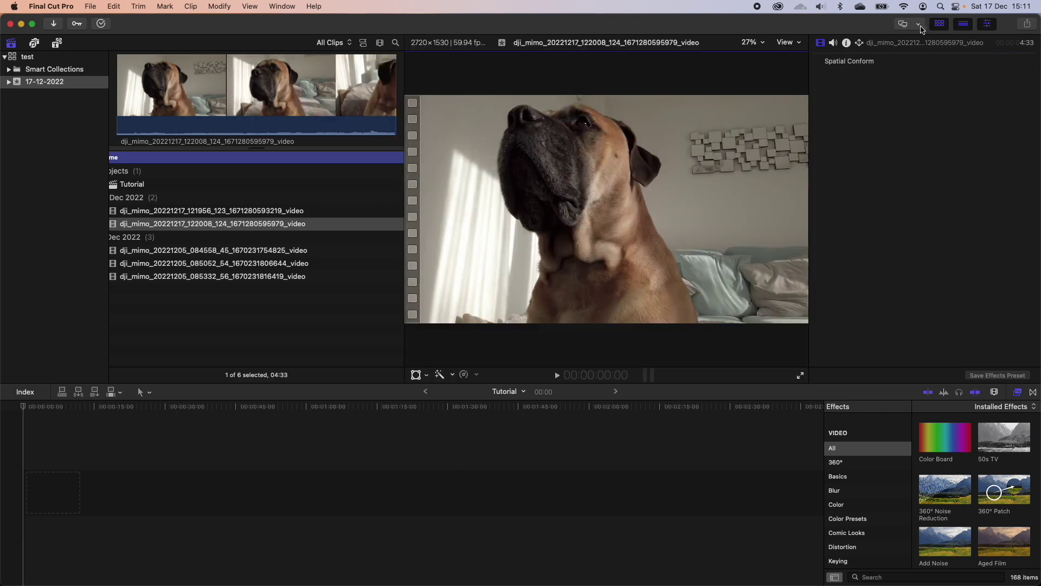
pyautogui.click(918, 25)
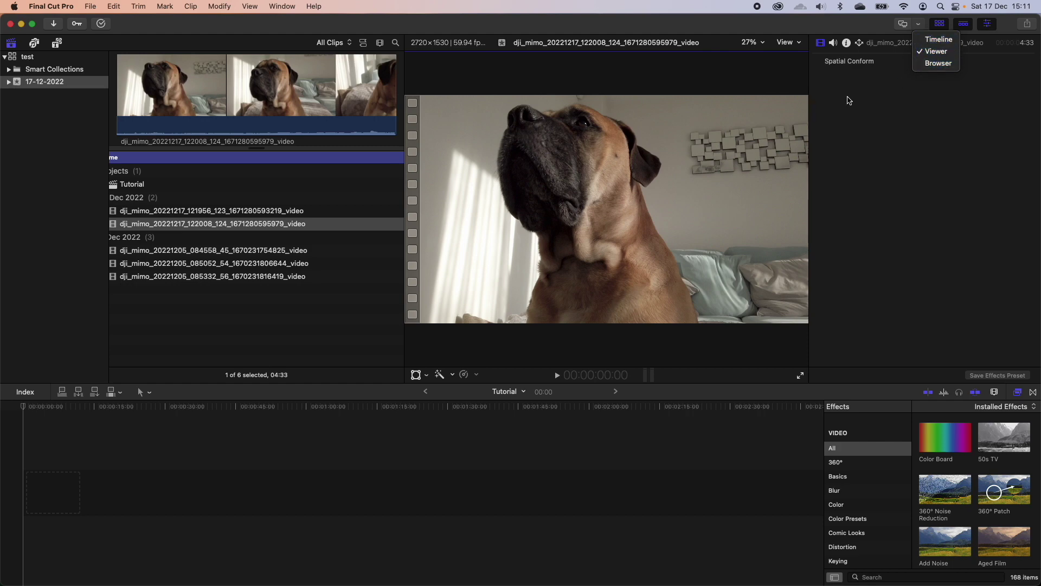
pyautogui.click(835, 51)
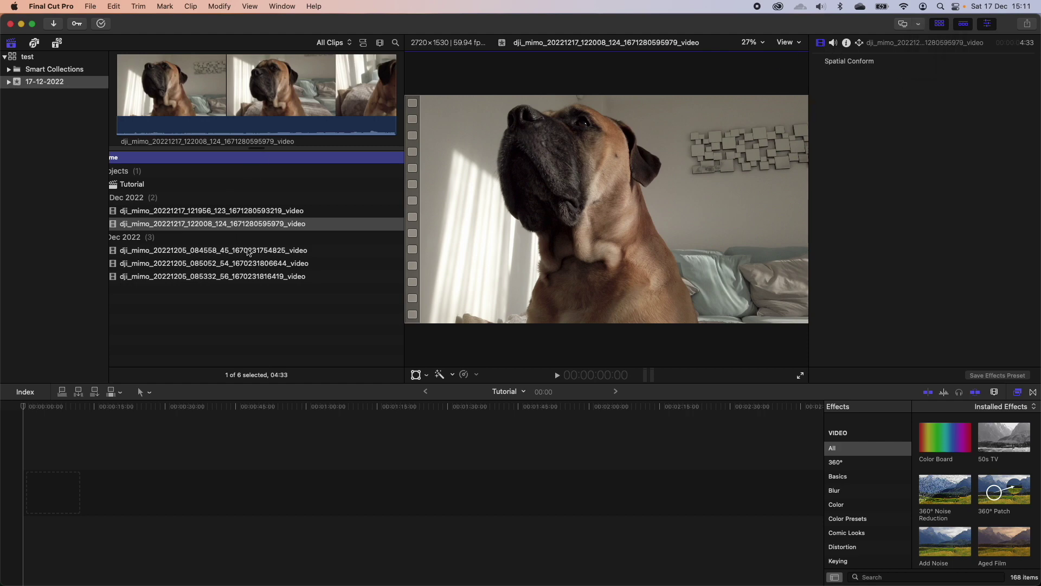
pyautogui.click(288, 221)
pyautogui.click(833, 43)
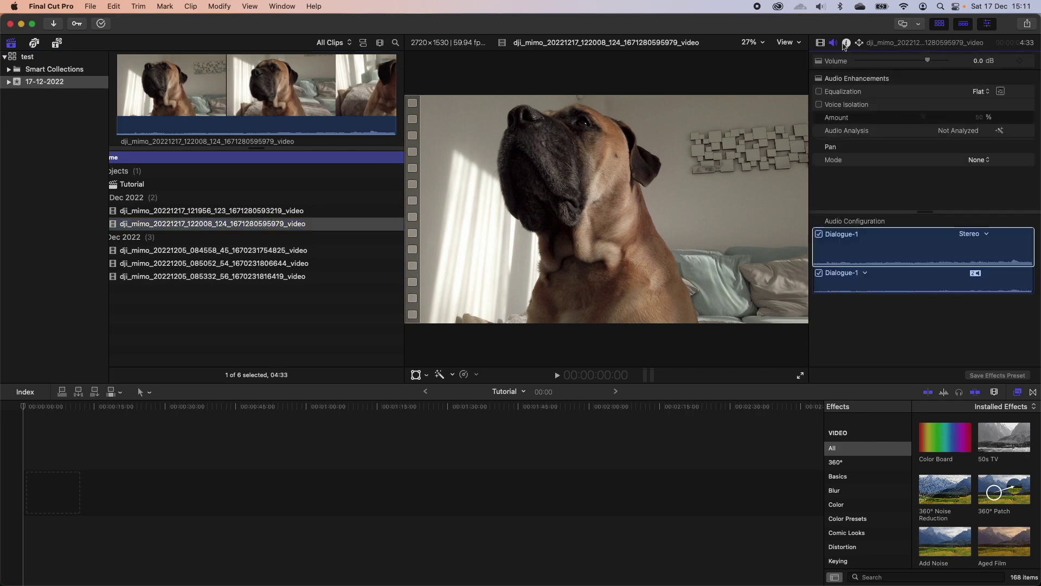
pyautogui.press('e')
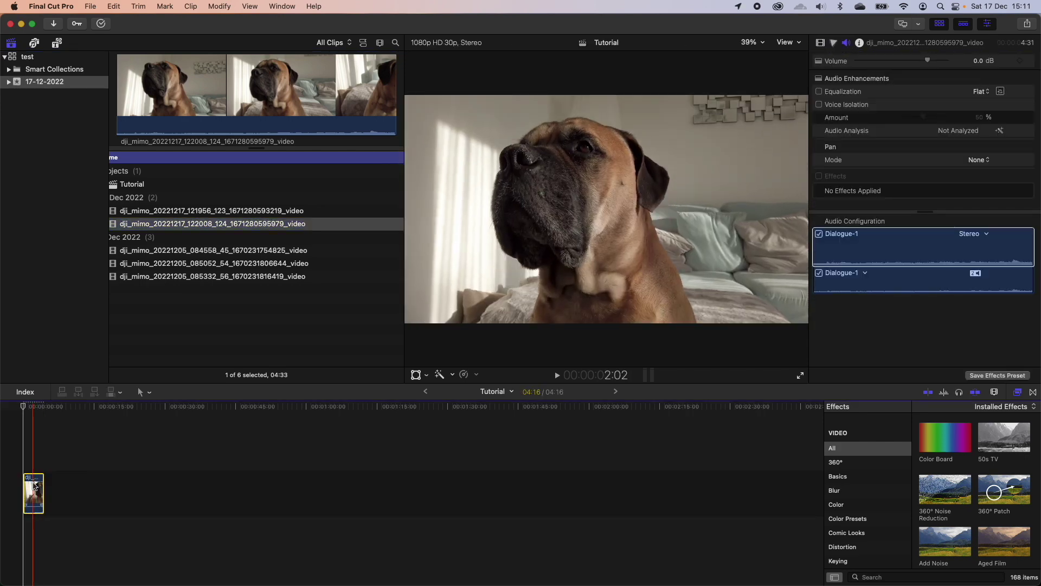
pyautogui.click(823, 44)
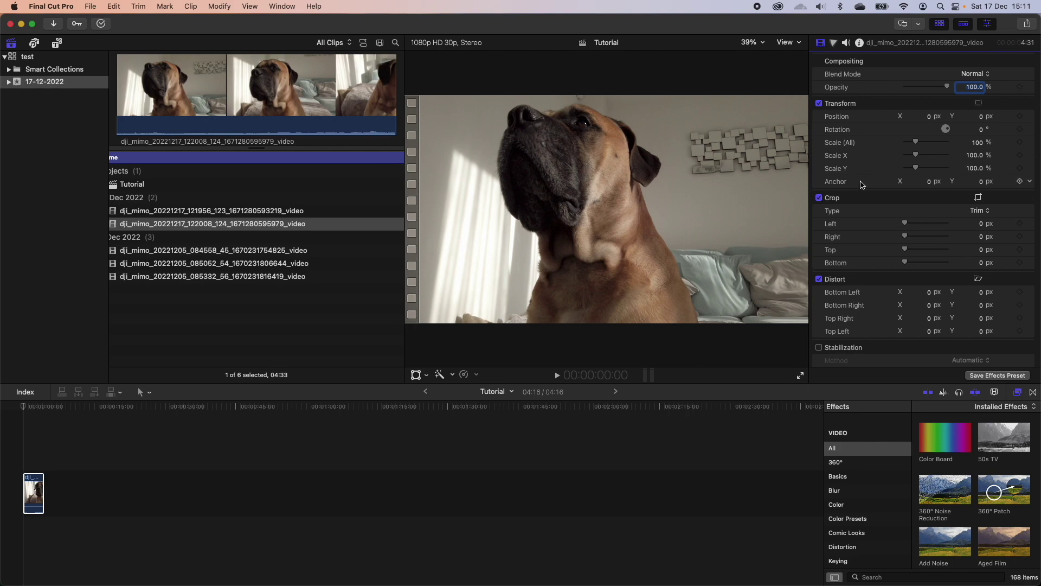
# Look through the effects categories and switch to the installed transitions
pyautogui.click(31, 434)
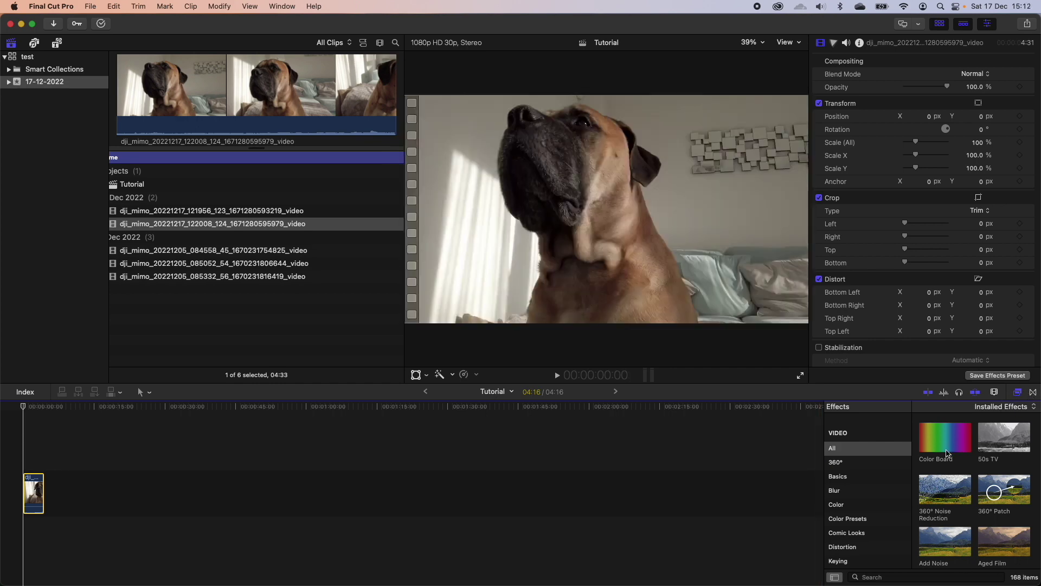
pyautogui.scroll(-5, 876, 477)
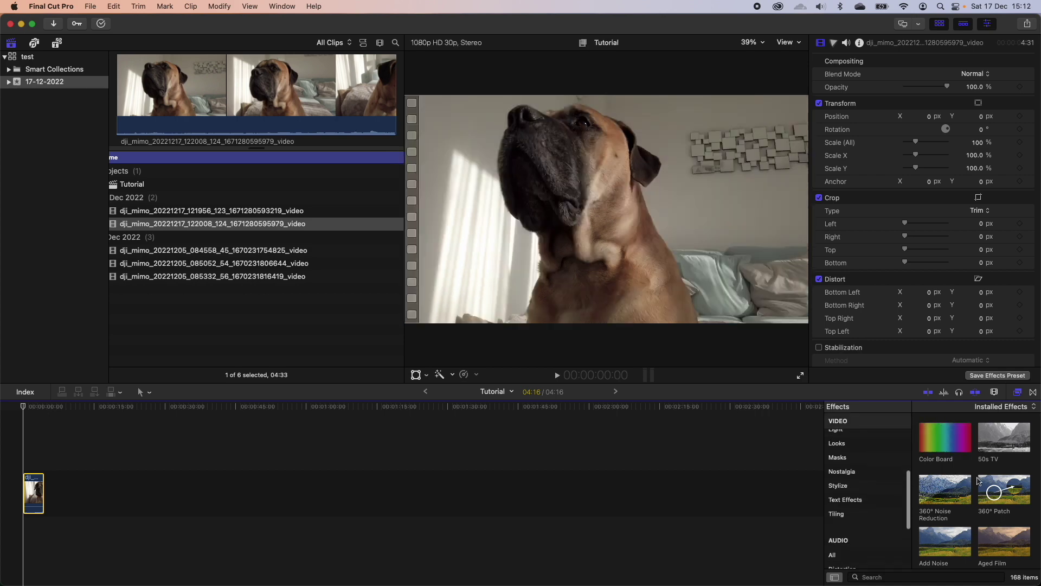
pyautogui.click(1033, 392)
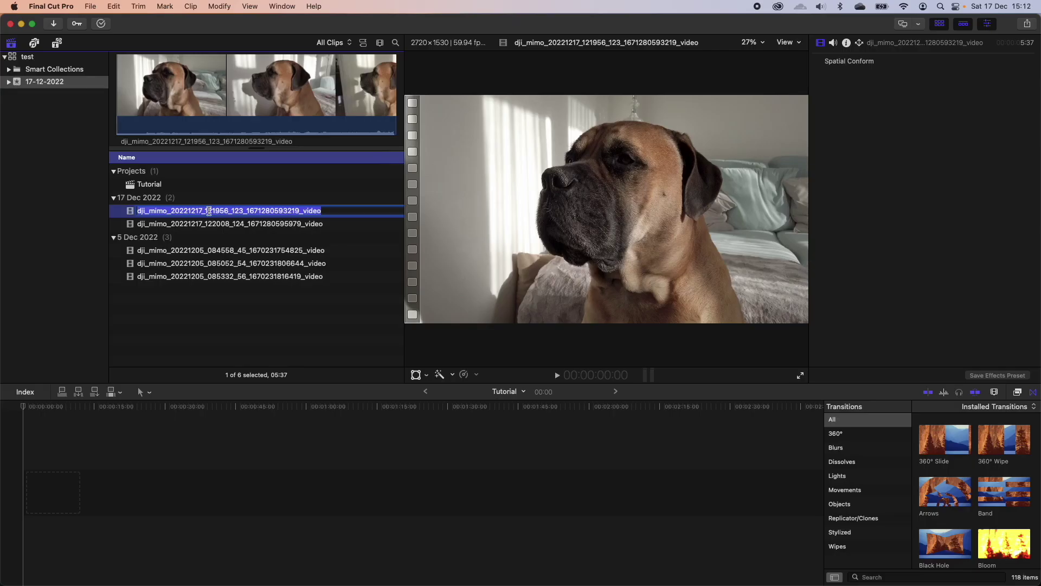
pyautogui.click(223, 220)
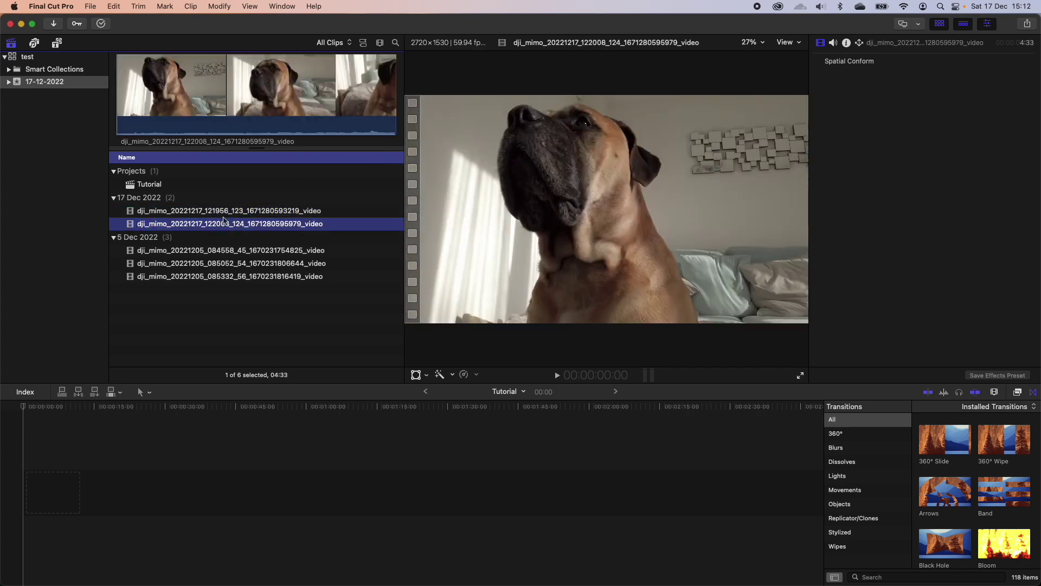
pyautogui.moveTo(216, 214); pyautogui.dragTo(60, 485)
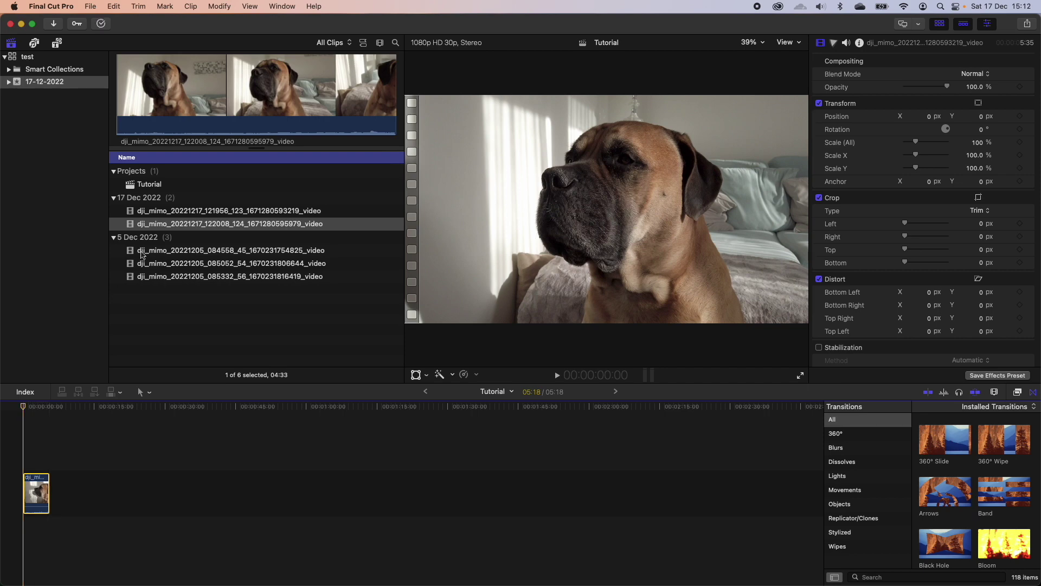
pyautogui.click(196, 224)
pyautogui.click(218, 222)
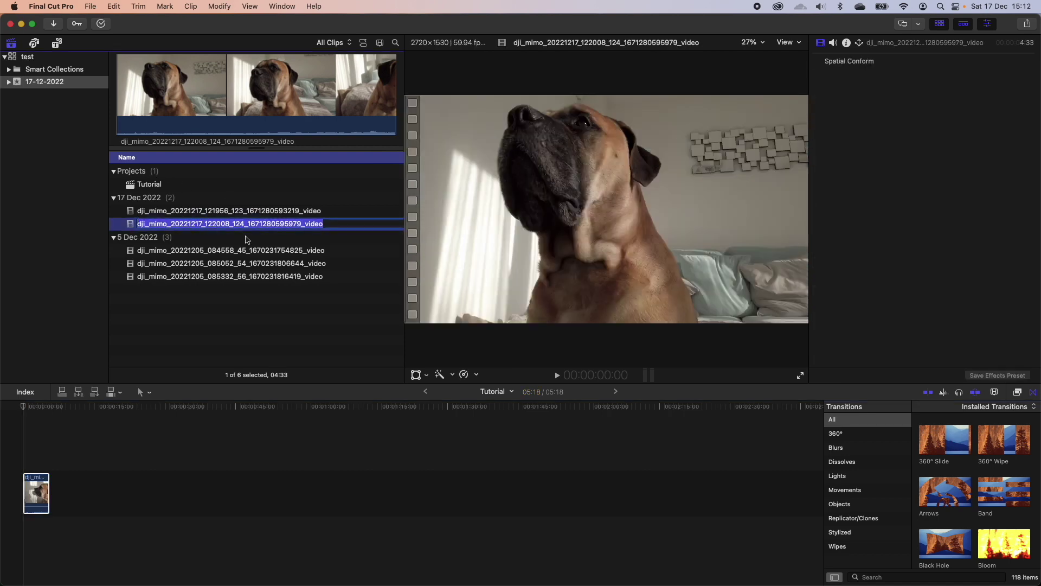
pyautogui.click(265, 214)
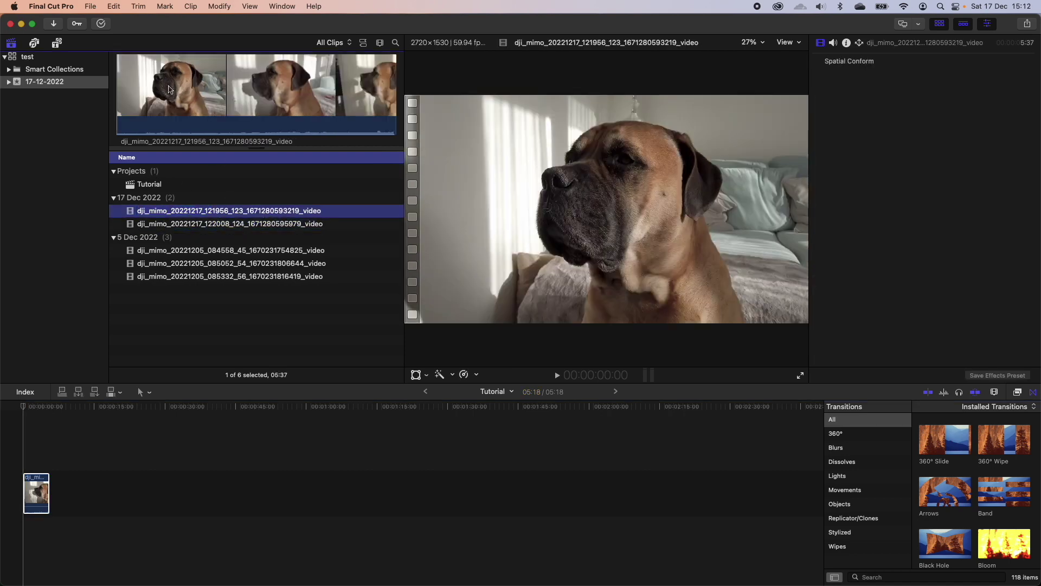
pyautogui.click(297, 87)
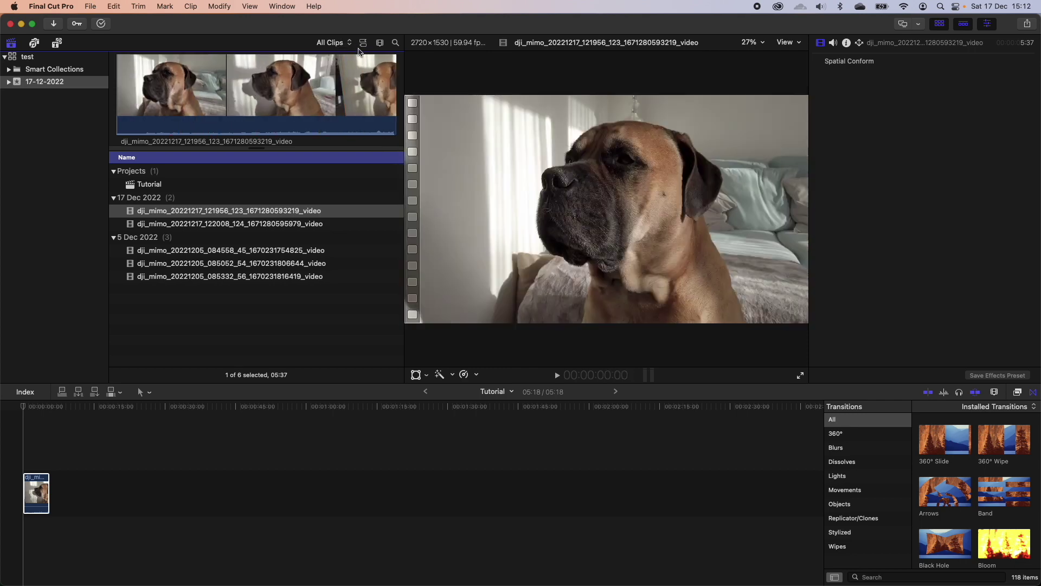
# Switch the browser from list view to filmstrip view
pyautogui.click(363, 46)
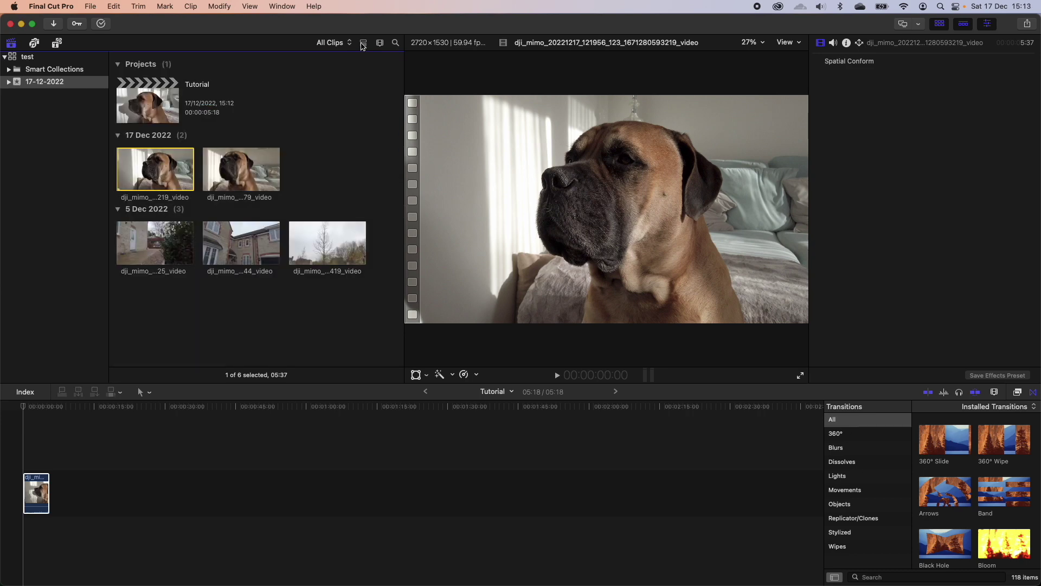
pyautogui.click(364, 47)
pyautogui.click(364, 47)
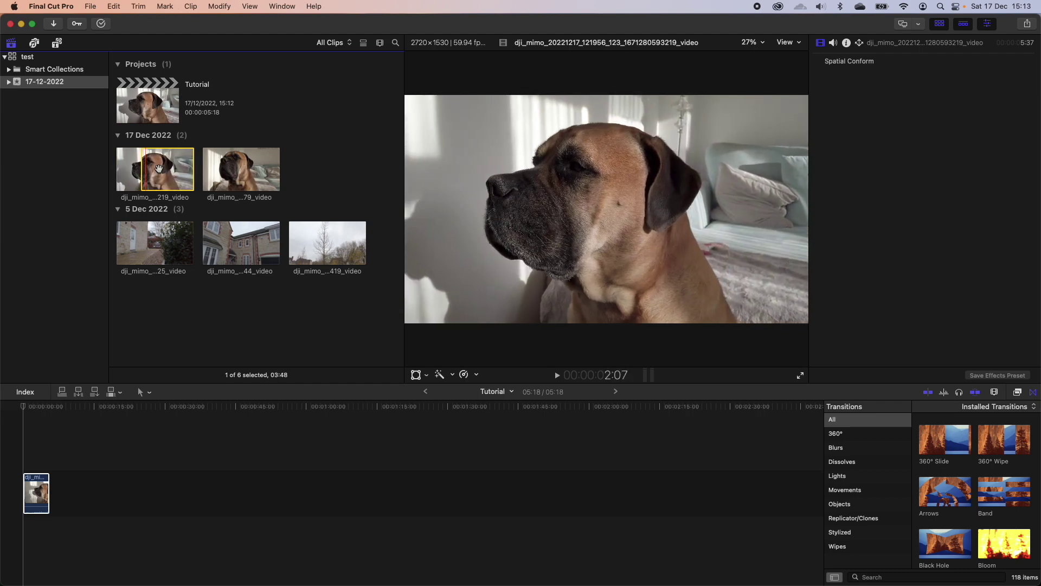
# Mark a range of about 02:29 in the first 17 Dec 2022 clip and add it to the end of the timeline
pyautogui.press('i')
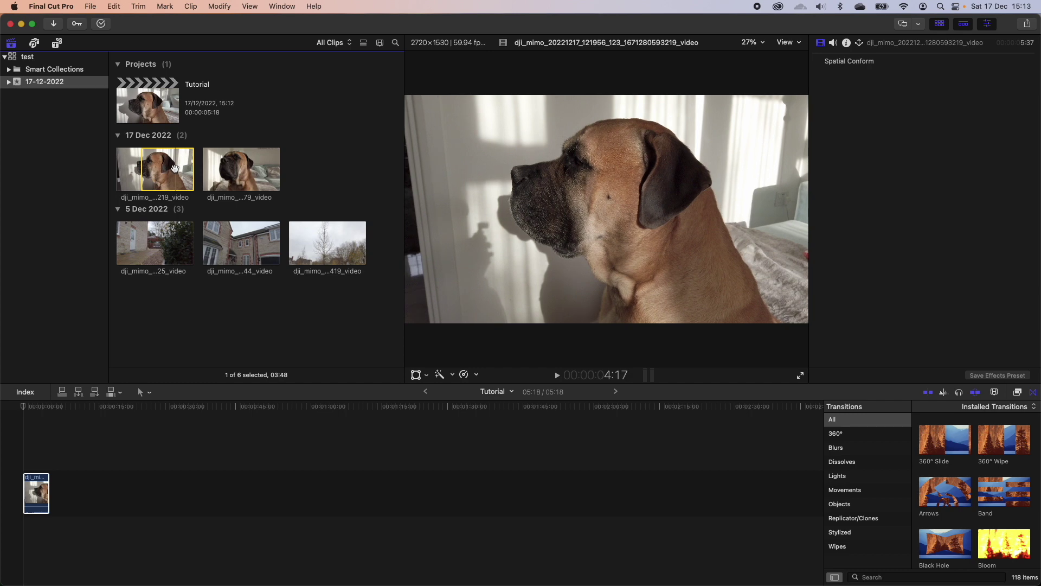
pyautogui.press('o')
pyautogui.moveTo(175, 169); pyautogui.dragTo(55, 491)
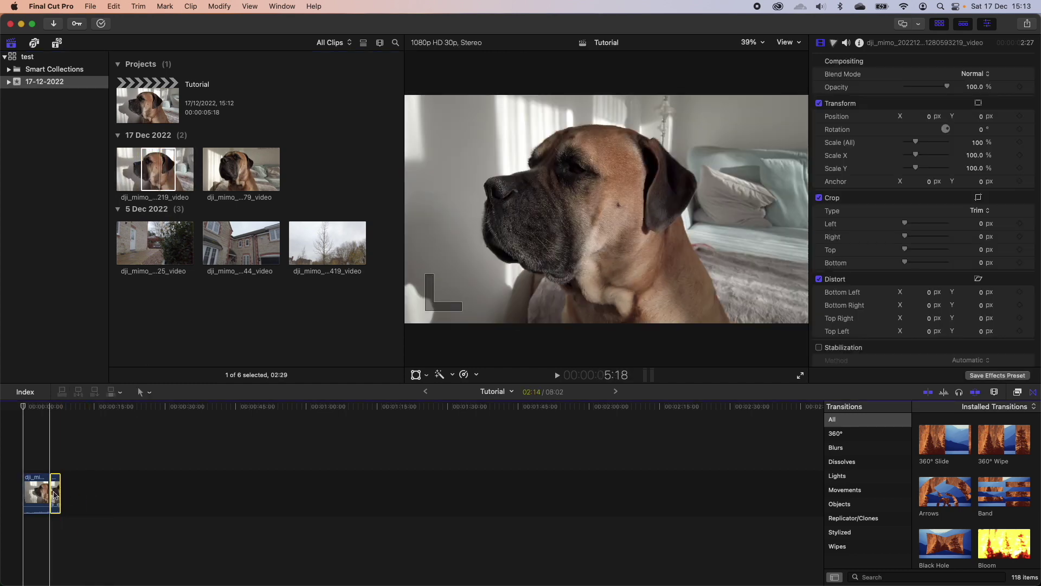
# Play back the newly added range in the timeline at a closer zoom and check its source clip in the browser
pyautogui.press('super+equal')
pyautogui.press('super+equal')
pyautogui.press('super+equal')
pyautogui.press('super+equal')
pyautogui.press('super+equal')
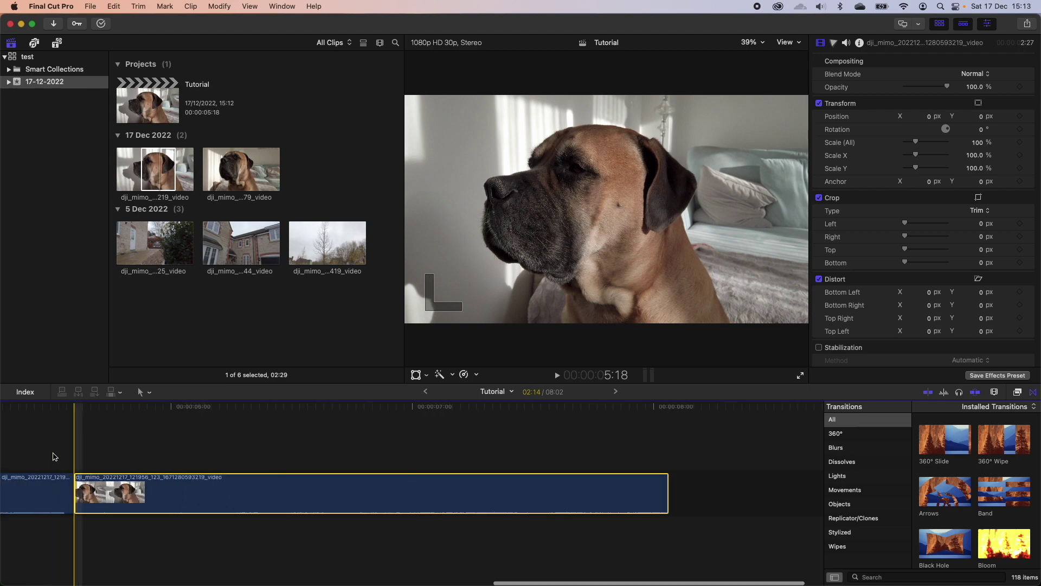
pyautogui.press('space')
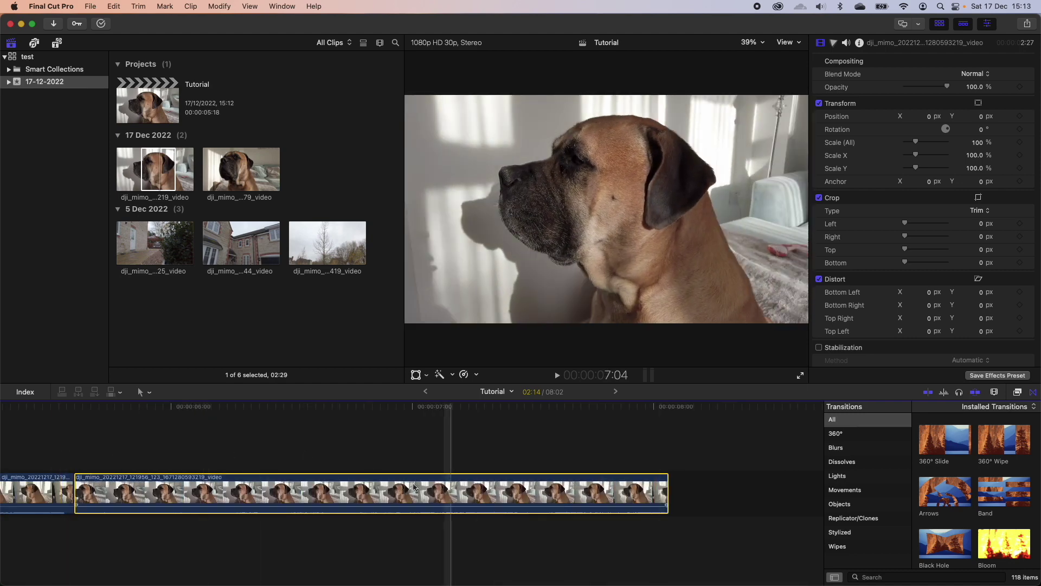
pyautogui.click(152, 181)
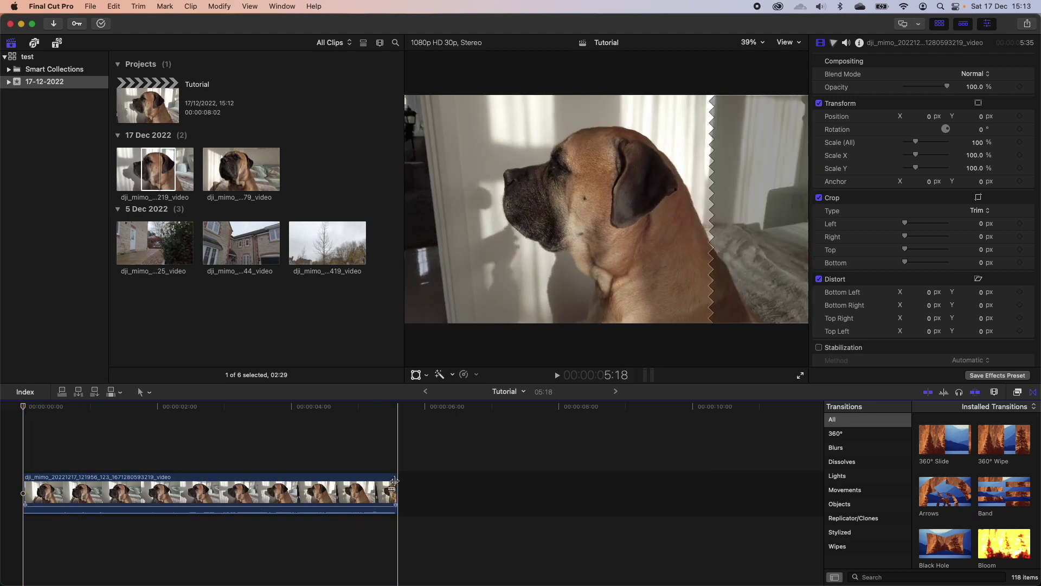
# Try to extend the timeline clip's end and start beyond its source media
pyautogui.moveTo(395, 483); pyautogui.dragTo(469, 490)
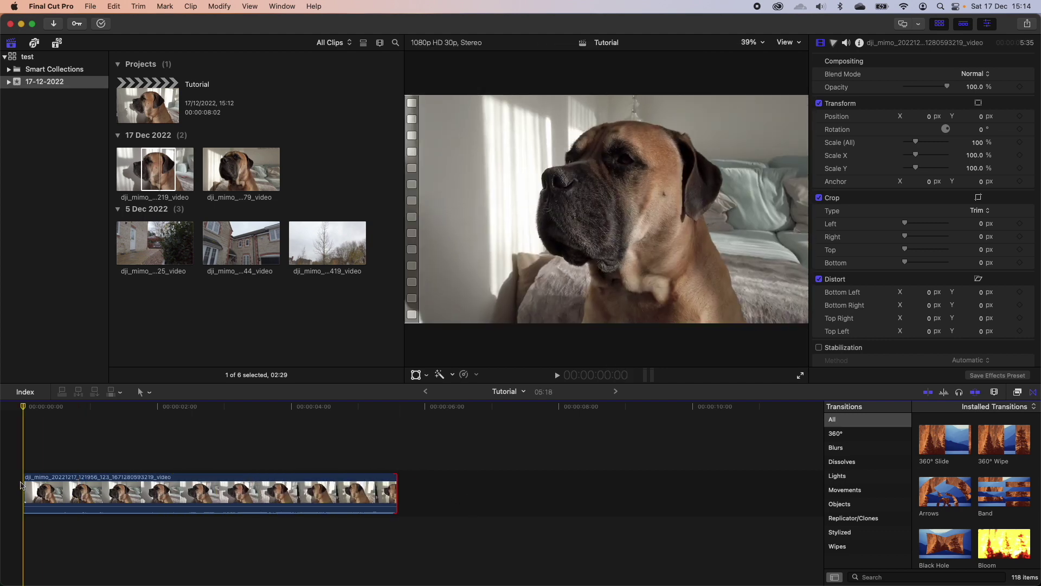
pyautogui.moveTo(26, 481)
pyautogui.mouseDown()
pyautogui.moveTo(178, 488)
pyautogui.moveTo(25, 488)
pyautogui.mouseUp()
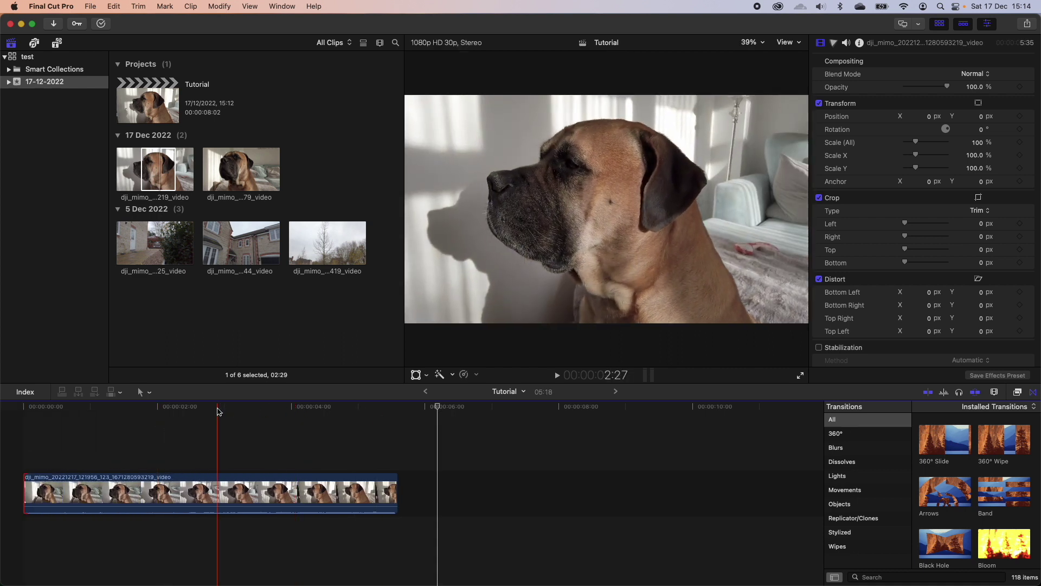
# Split the timeline clip with the Blade tool about 1.8 seconds from its start
pyautogui.click(147, 392)
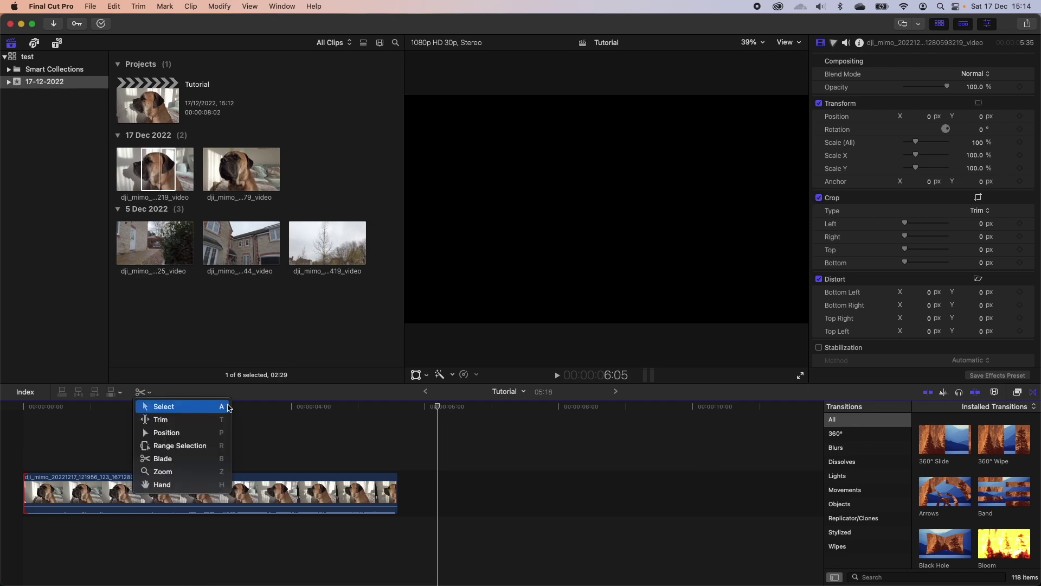
pyautogui.click(181, 459)
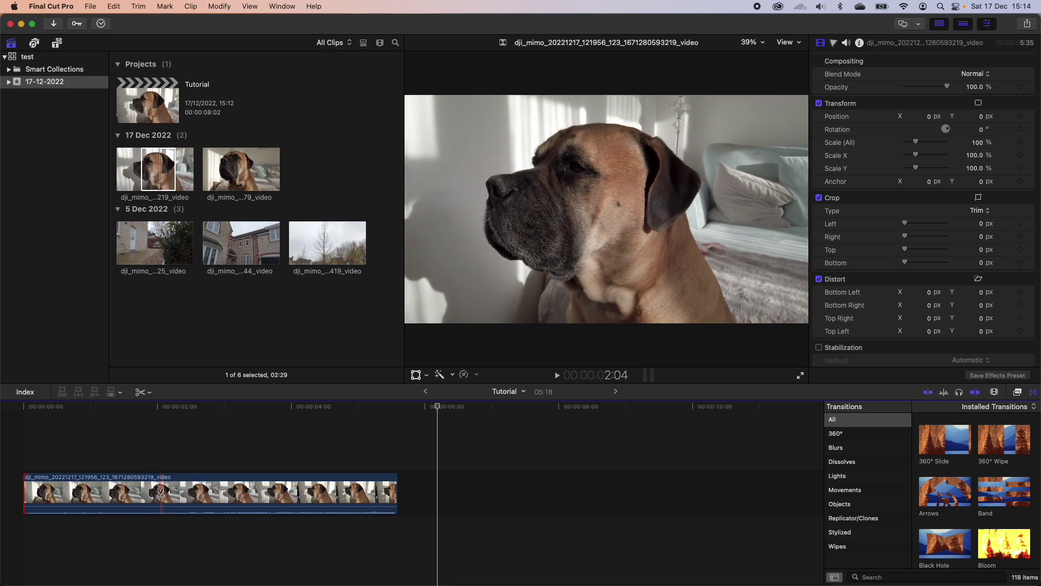
pyautogui.click(143, 493)
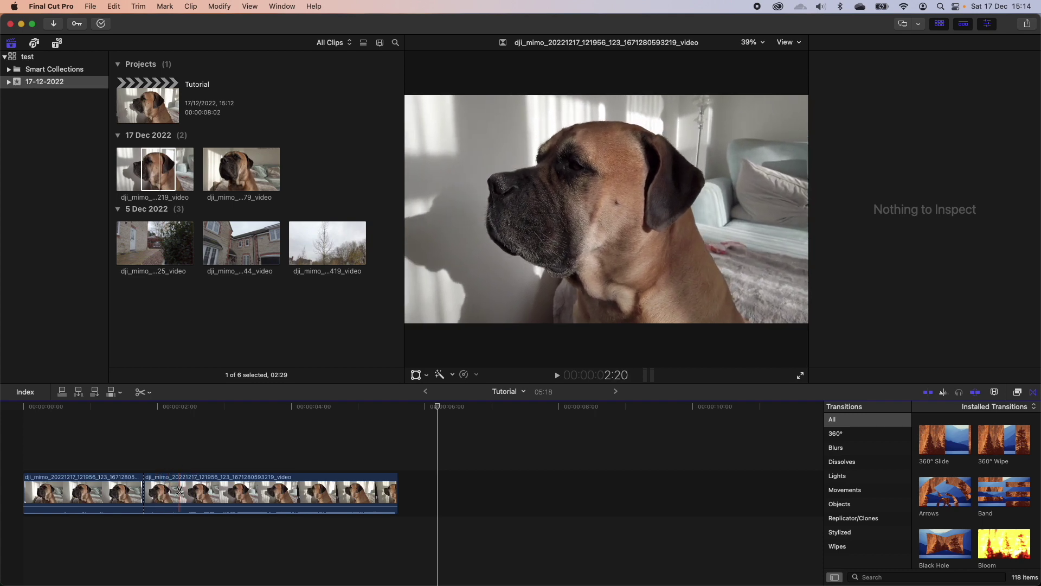
# Move the second piece of the split clip above the first, aligned with the start of the timeline
pyautogui.press('a')
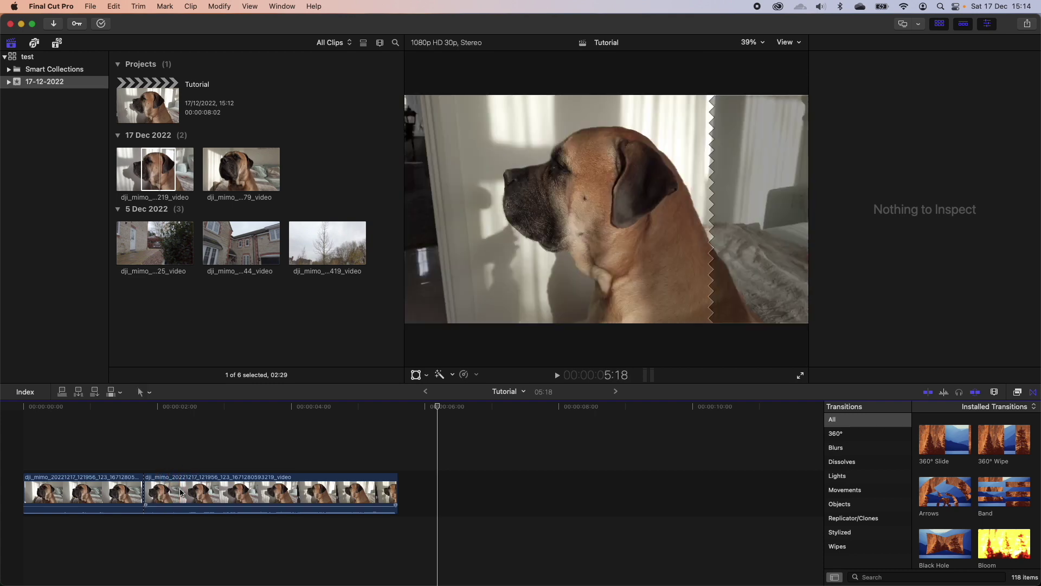
pyautogui.moveTo(179, 492); pyautogui.dragTo(151, 488)
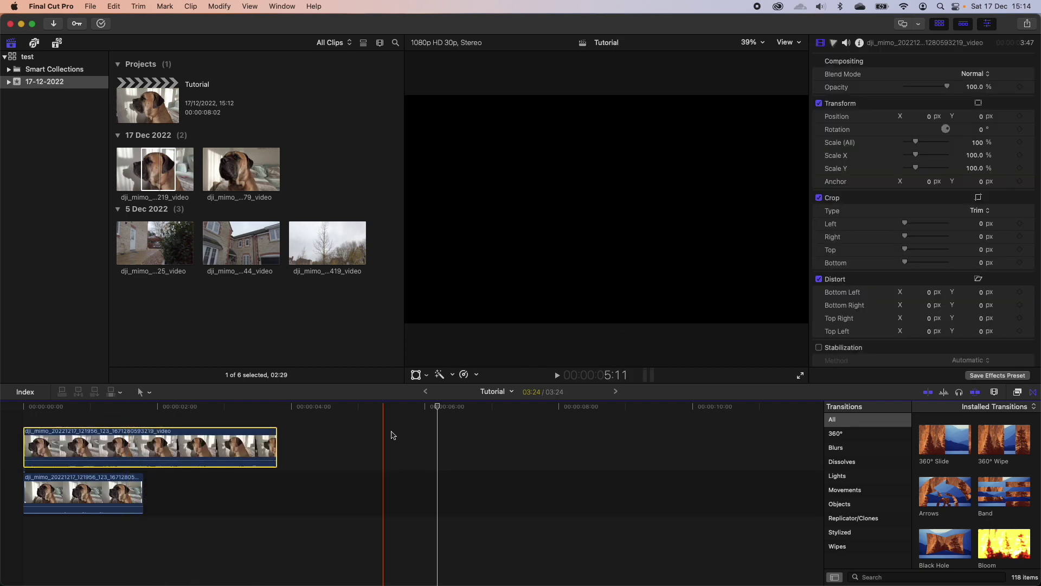
# Move the playhead to 1:00 within the stacked clips and turn off skimming
pyautogui.moveTo(438, 408); pyautogui.dragTo(92, 410)
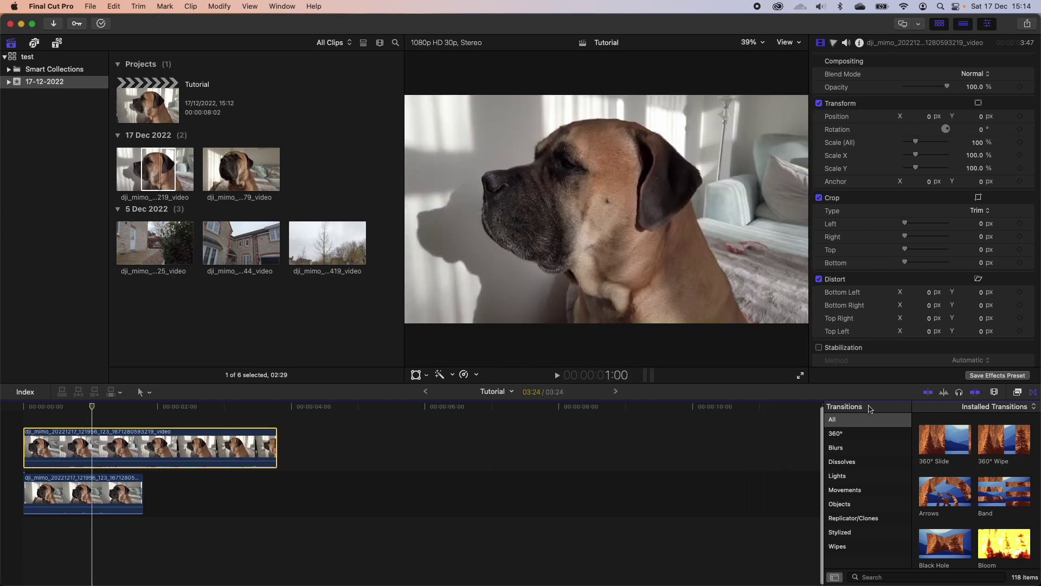
pyautogui.click(928, 392)
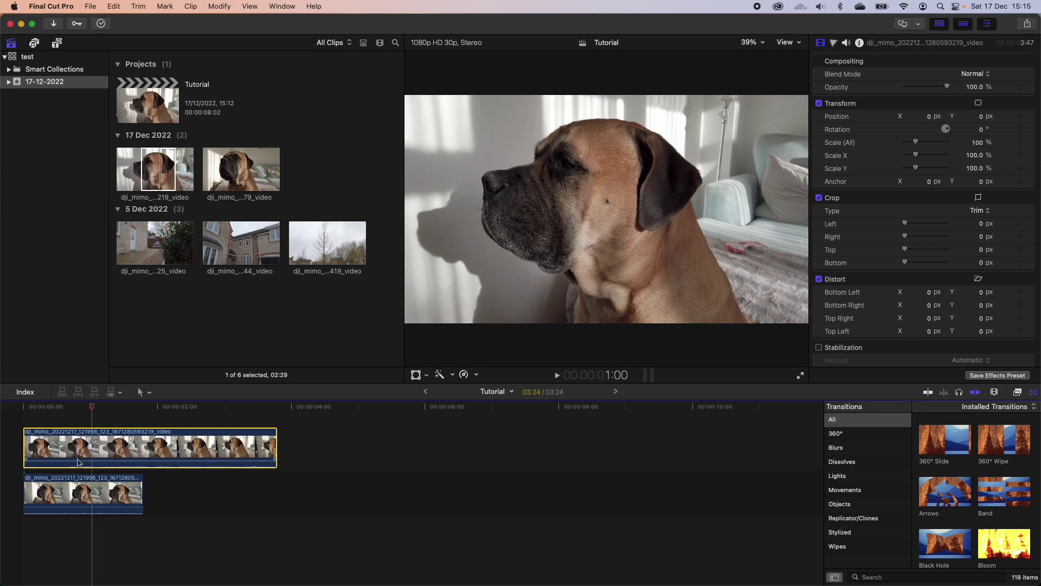
# Move the playhead to about 1:00 and split both stacked clips there with the Blade tool
pyautogui.click(109, 408)
pyautogui.moveTo(109, 407); pyautogui.dragTo(90, 410)
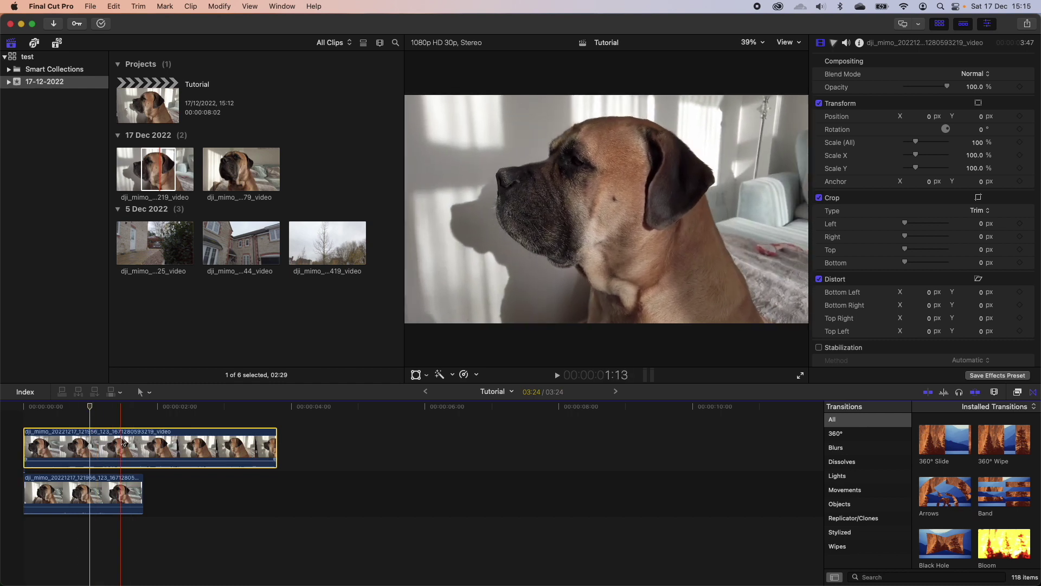
pyautogui.press('b')
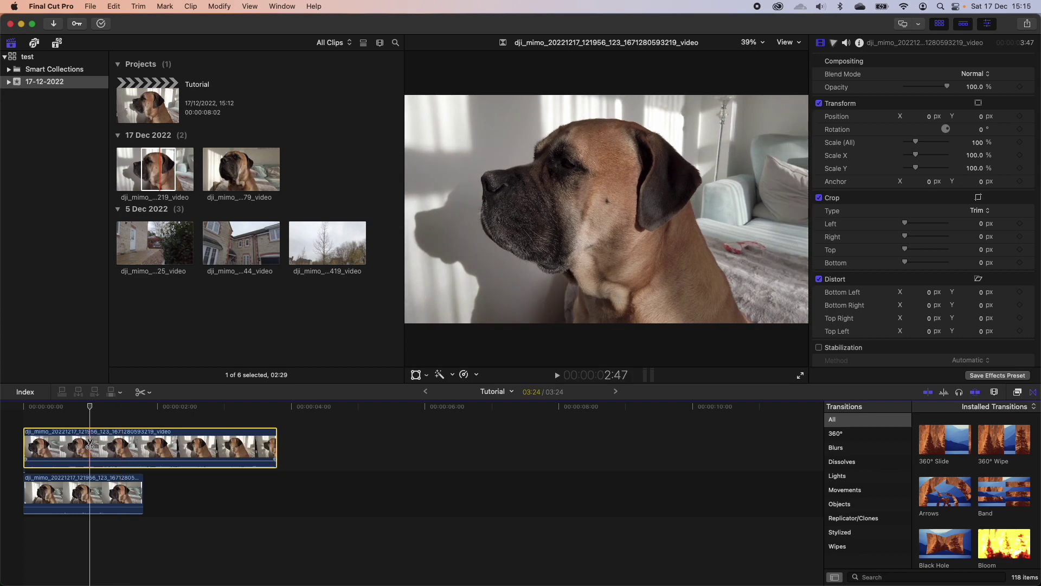
pyautogui.keyDown('shift'); pyautogui.click(89, 444); pyautogui.keyUp('shift')
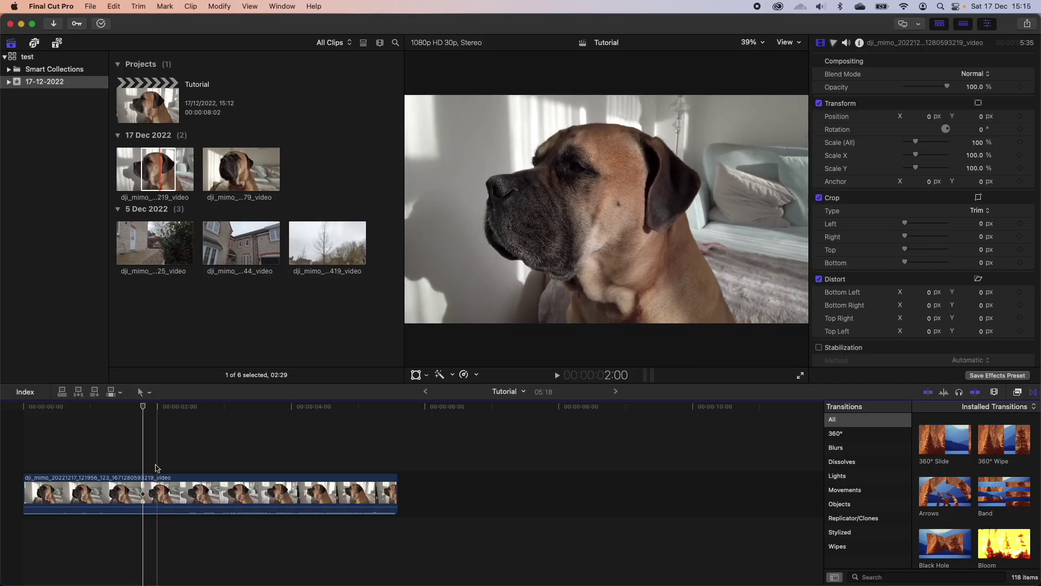
# Select the timeline clip, hide its Transform parameters and show them again
pyautogui.click(168, 486)
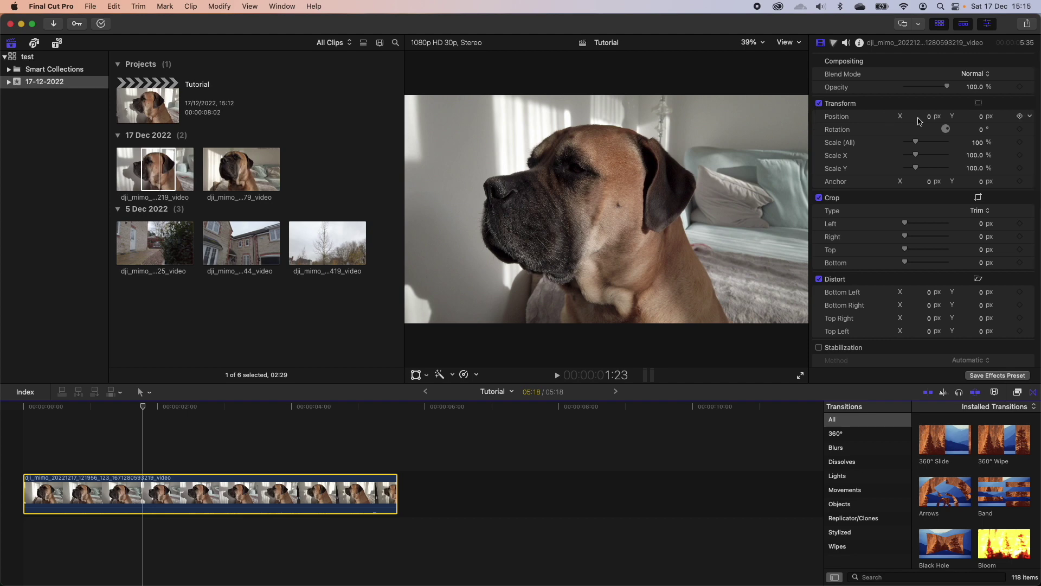
pyautogui.click(1017, 103)
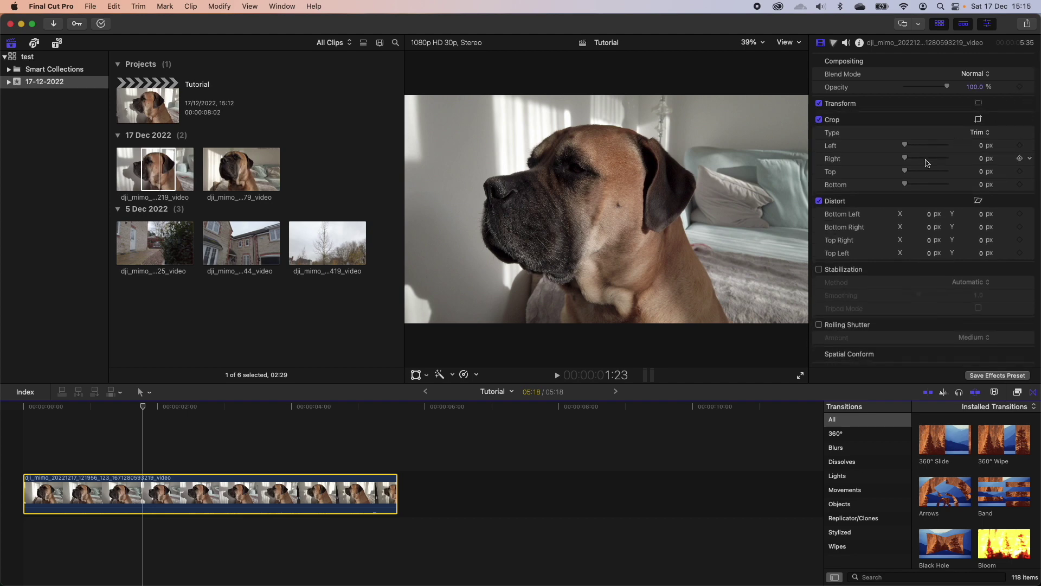
pyautogui.click(1018, 104)
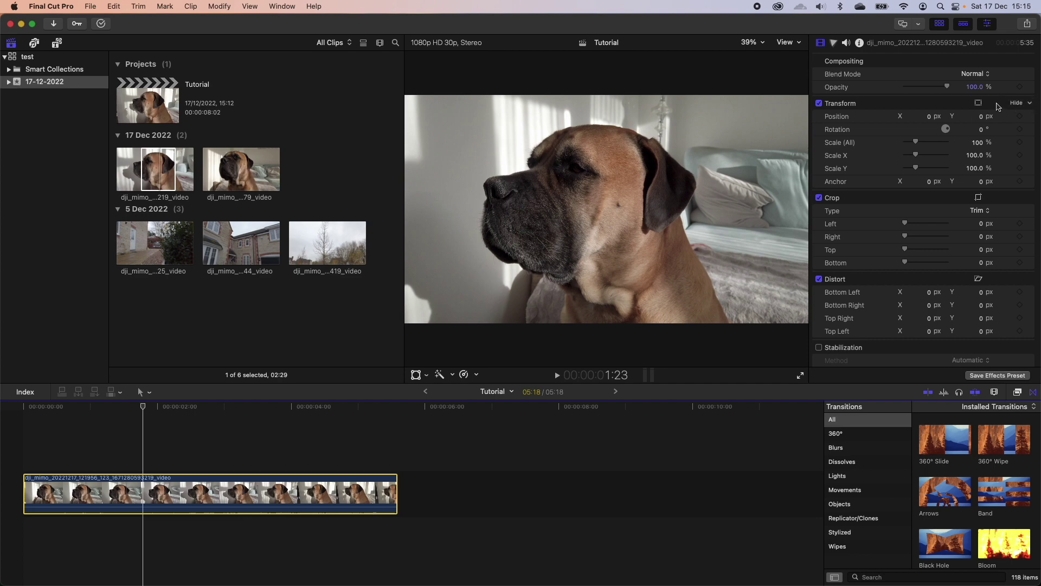
# Try offsetting the clip's position to X -41 px and Y 42.7 px, and reset the Position parameter
pyautogui.moveTo(929, 116); pyautogui.dragTo(906, 117)
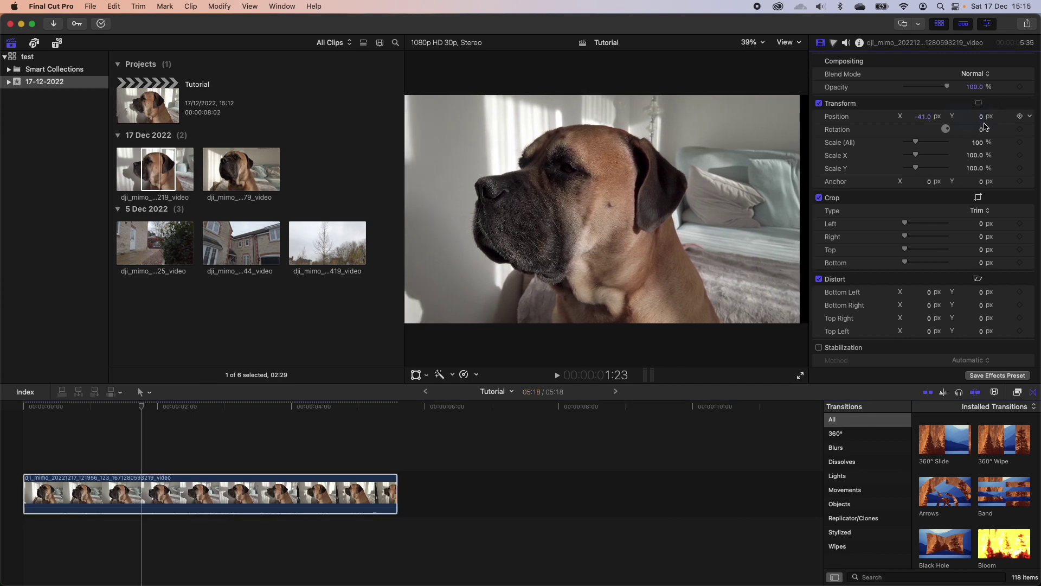
pyautogui.moveTo(982, 117); pyautogui.dragTo(981, 119)
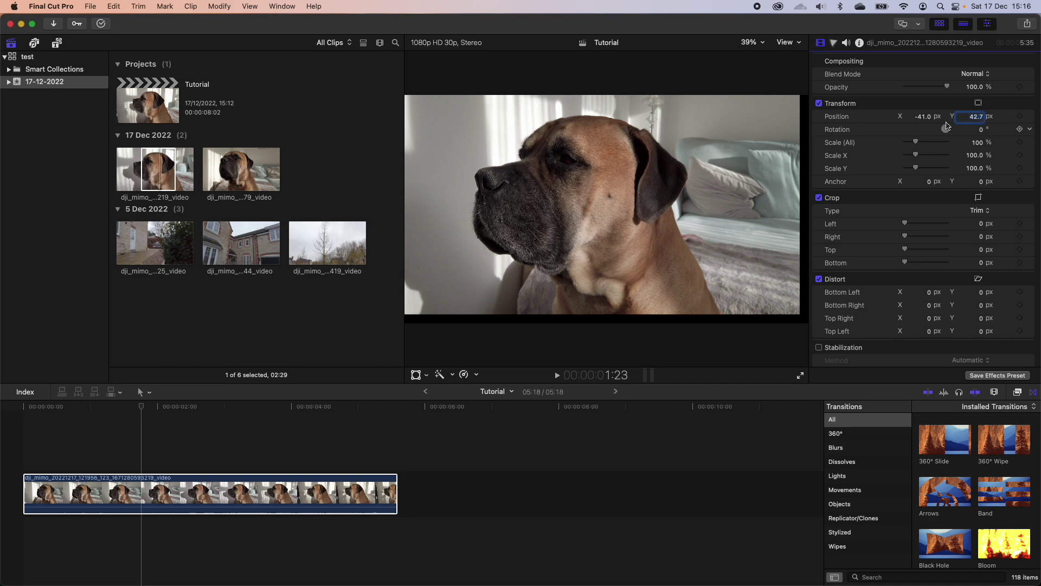
pyautogui.press('BackSpace')
pyautogui.press('BackSpace')
pyautogui.press('BackSpace')
pyautogui.press('BackSpace')
pyautogui.write('0')
pyautogui.click(1030, 116)
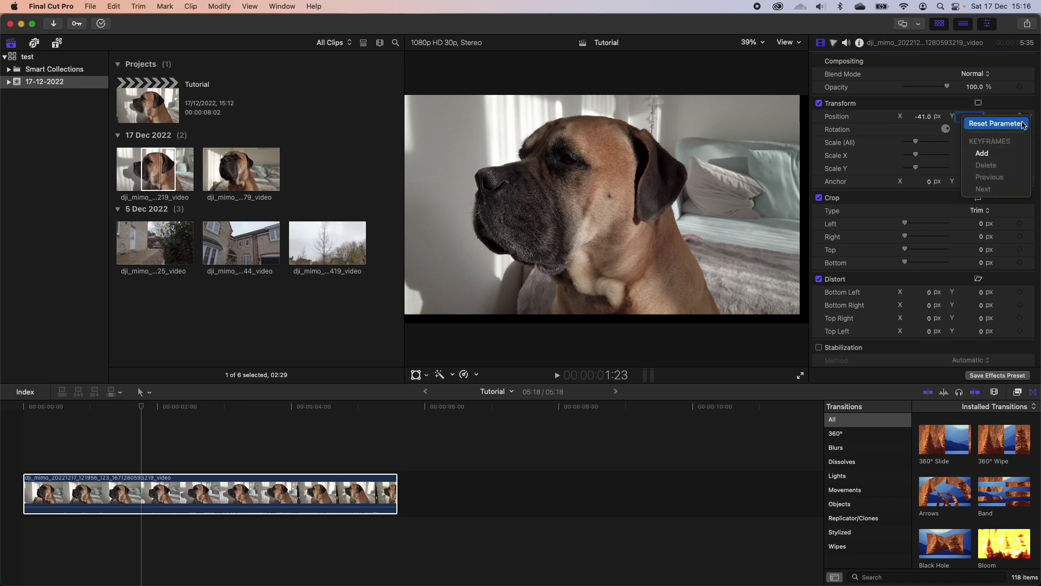
pyautogui.click(1024, 124)
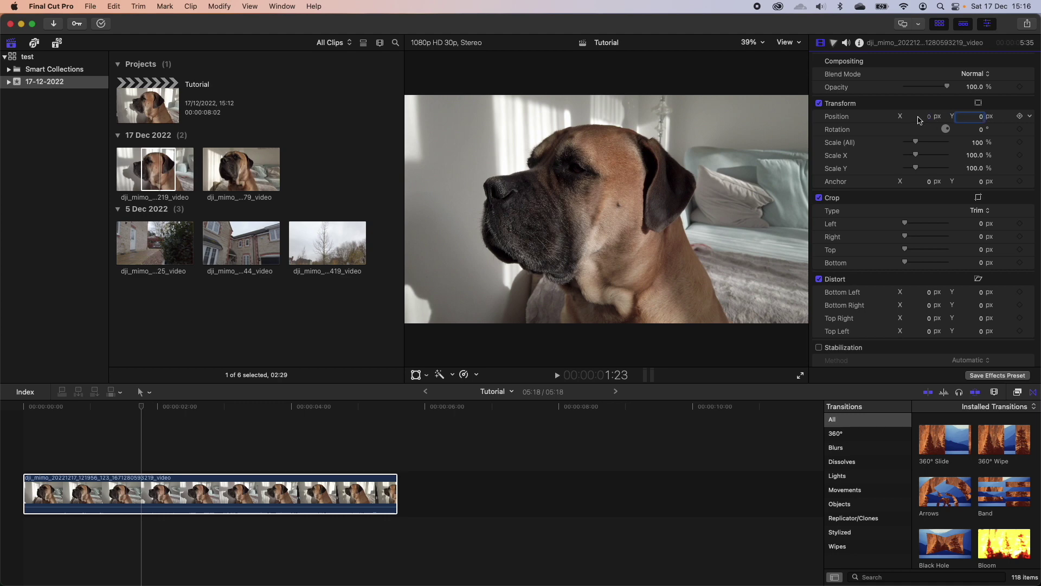
# Try moving the clip's image sideways with the on-screen Transform controls, reset it and finish transforming
pyautogui.click(979, 105)
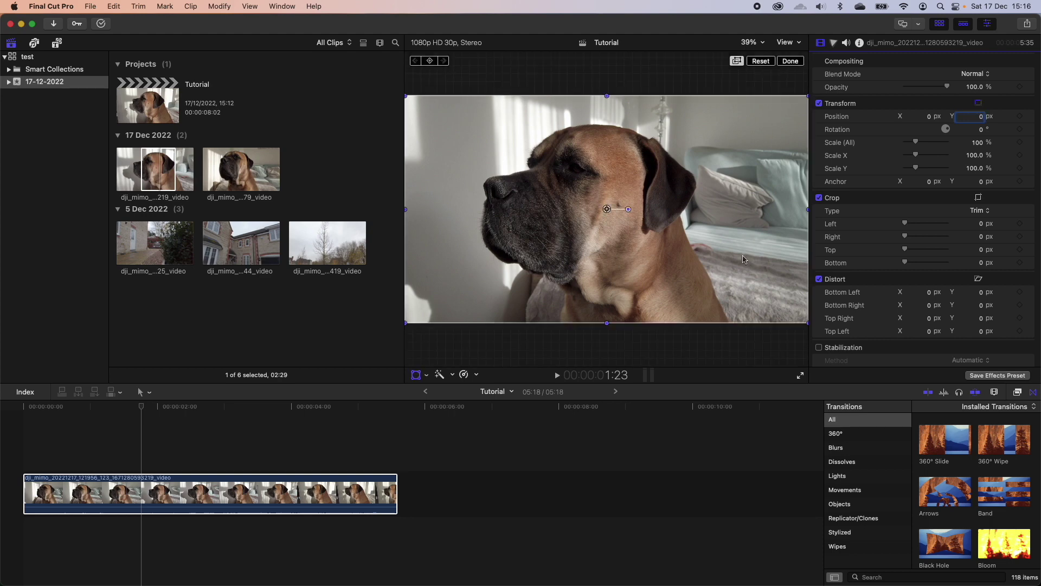
pyautogui.moveTo(766, 167); pyautogui.dragTo(655, 164)
pyautogui.click(760, 61)
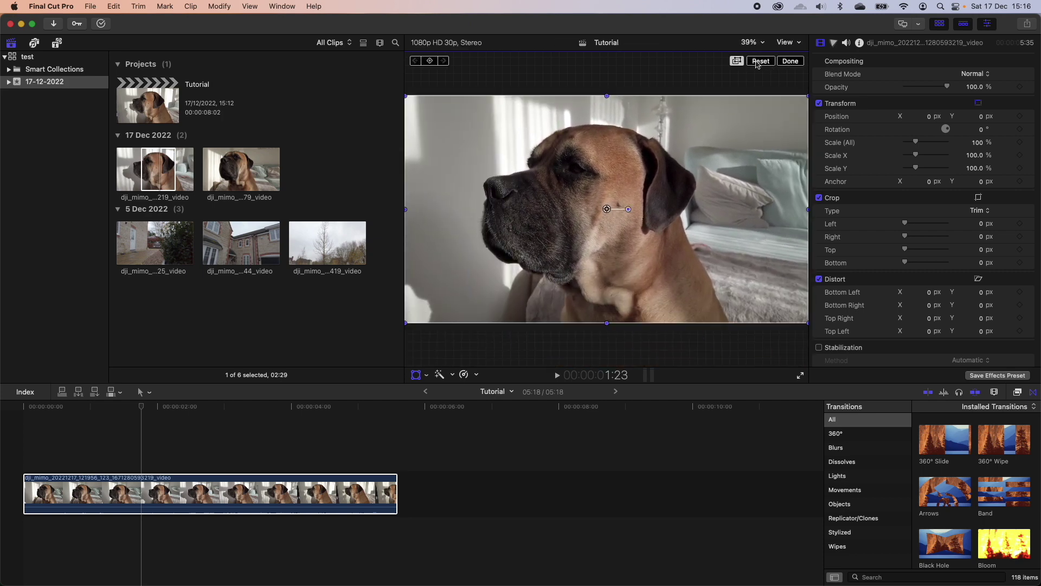
pyautogui.click(790, 61)
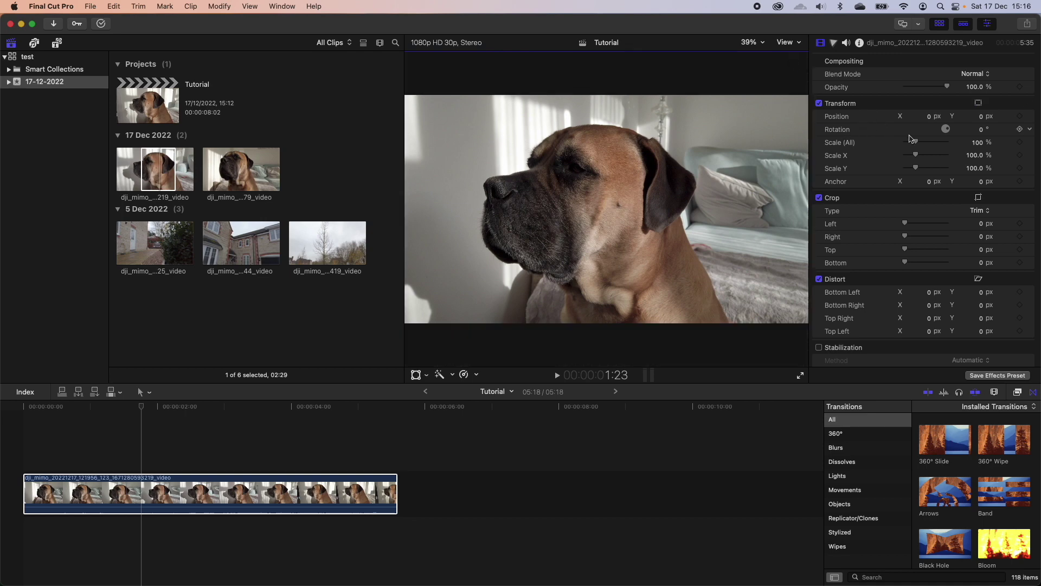
# Try scaling the whole clip down to 0% and reset the Scale (All) parameter
pyautogui.moveTo(916, 143)
pyautogui.mouseDown()
pyautogui.moveTo(929, 144)
pyautogui.moveTo(906, 144)
pyautogui.mouseUp()
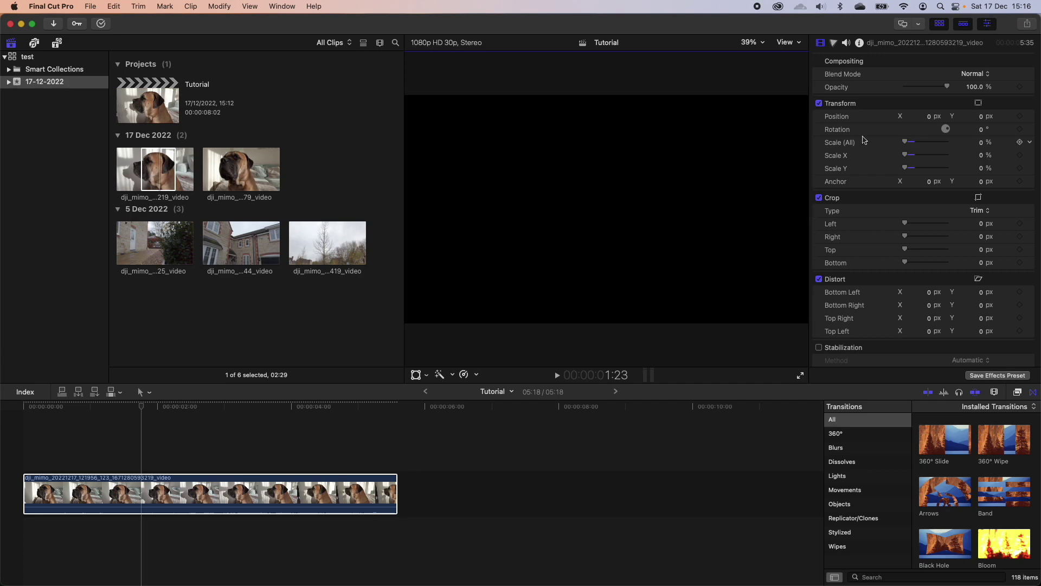
pyautogui.click(1030, 142)
pyautogui.click(1024, 153)
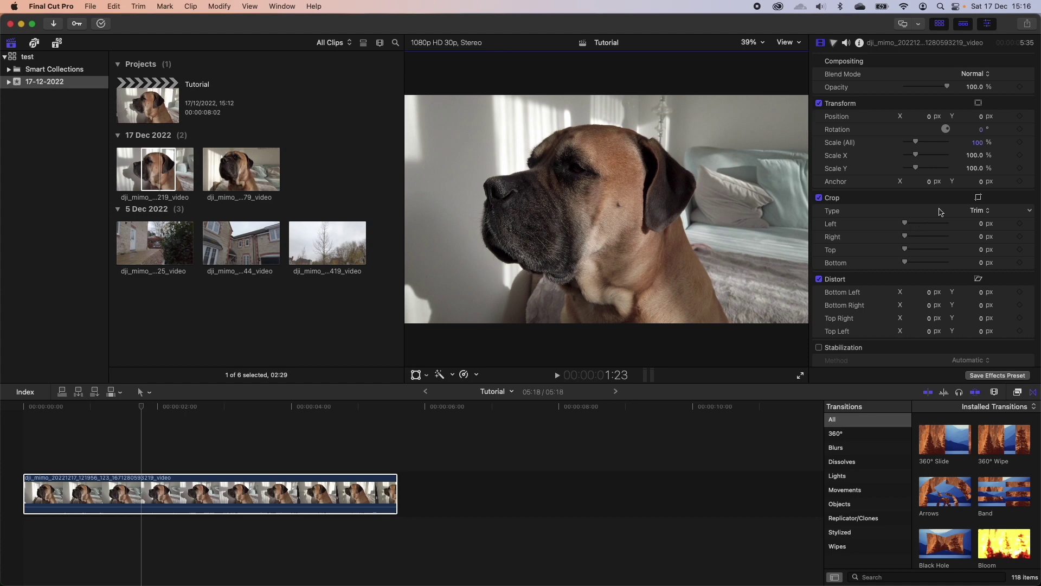
# Trim 157 px off the top and about 167 px off the bottom of the clip's image, and toggle the crop off and on
pyautogui.moveTo(906, 225); pyautogui.dragTo(897, 275)
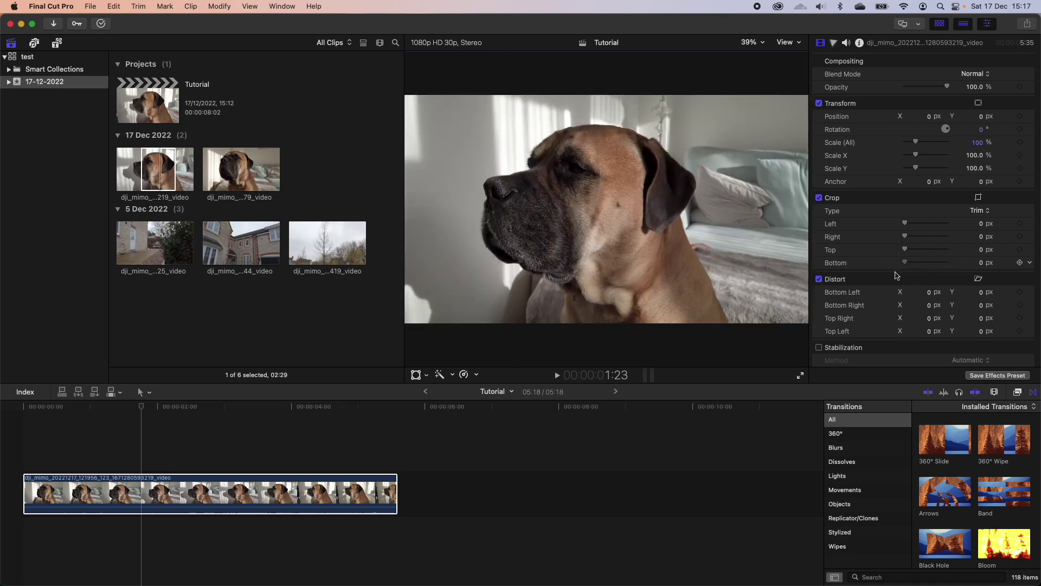
pyautogui.click(980, 199)
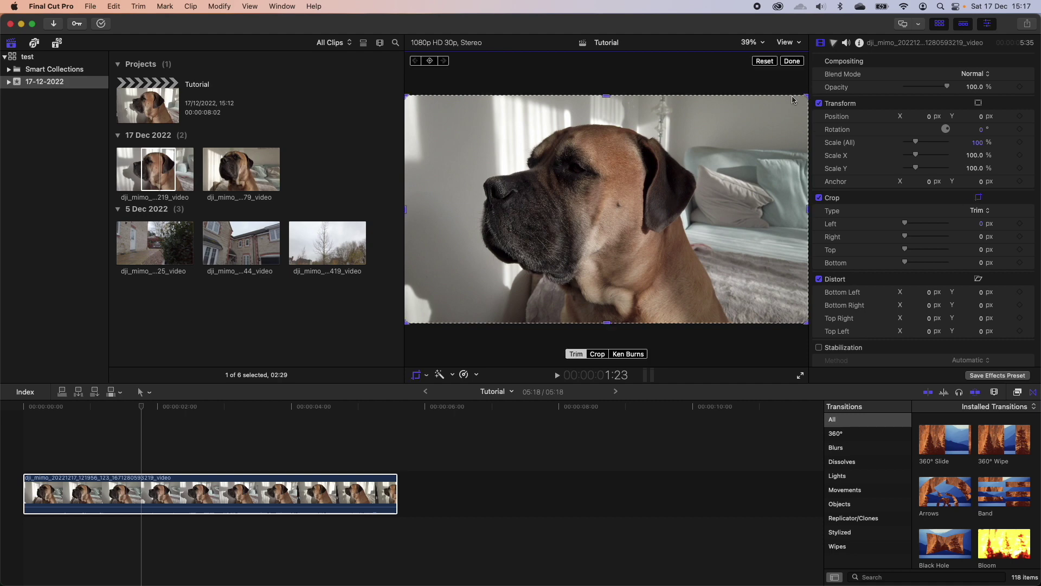
pyautogui.moveTo(605, 95); pyautogui.dragTo(606, 119)
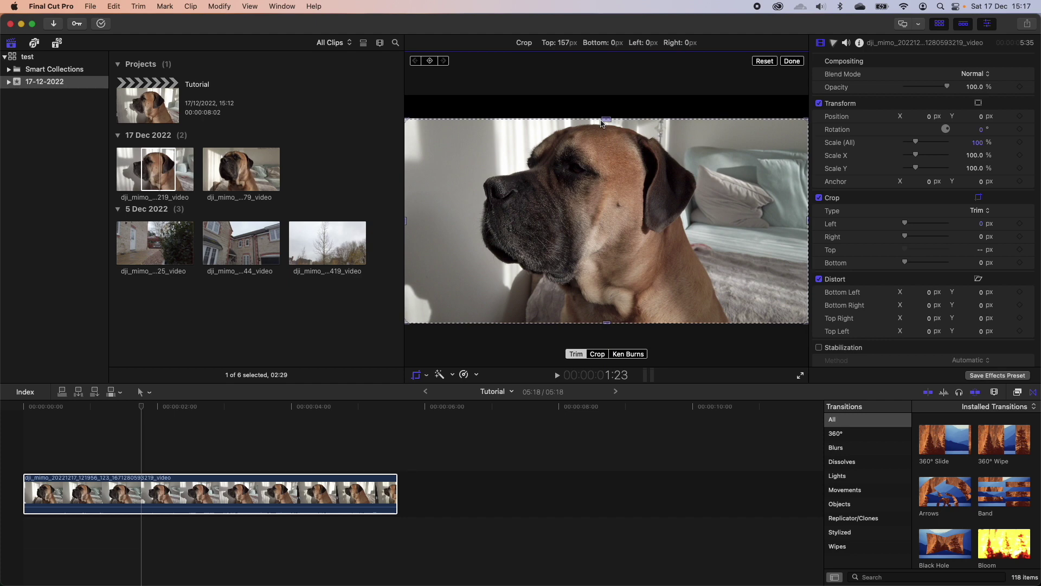
pyautogui.moveTo(608, 324); pyautogui.dragTo(609, 293)
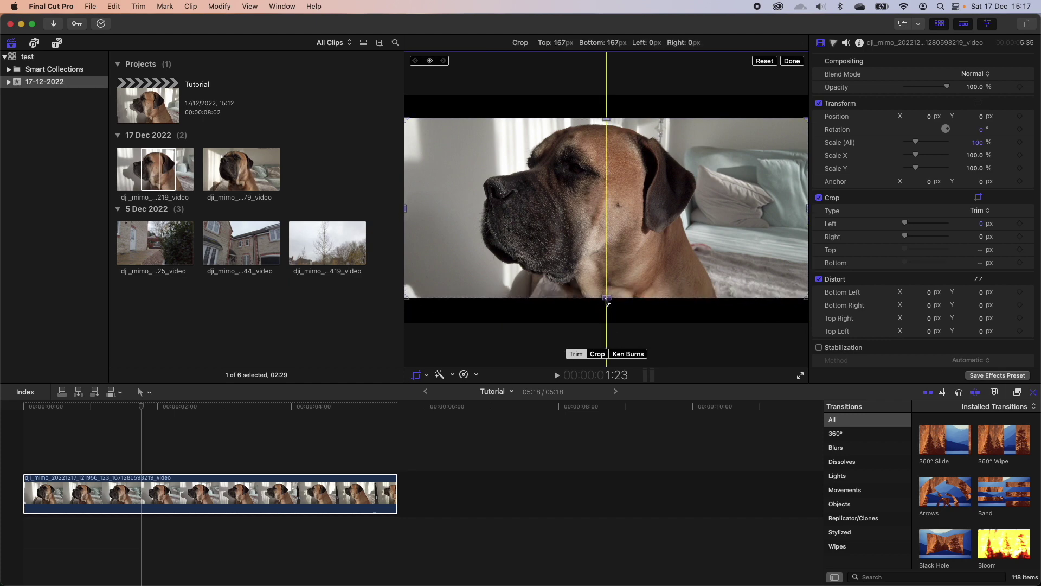
pyautogui.click(792, 61)
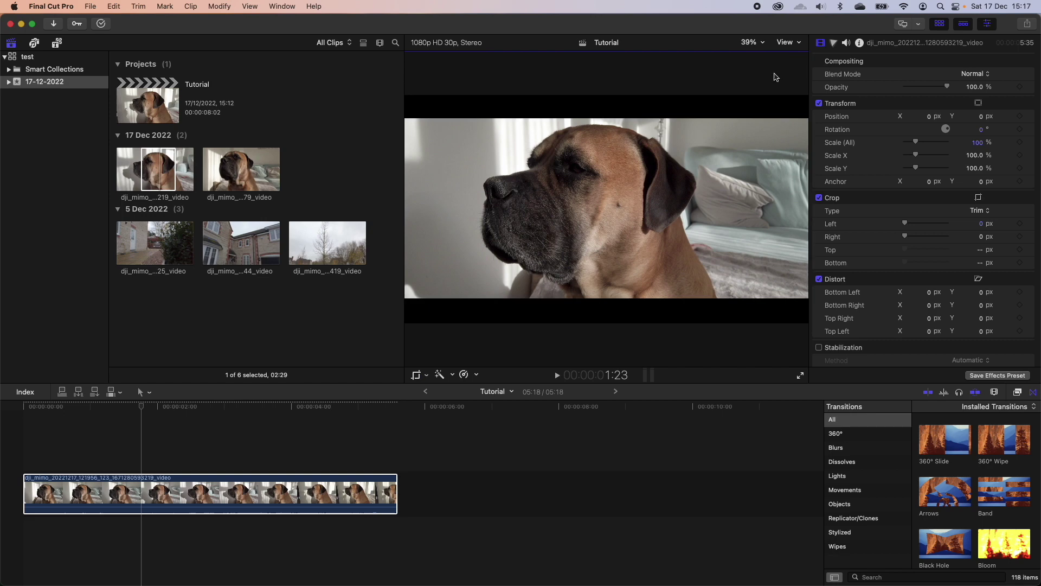
pyautogui.click(819, 198)
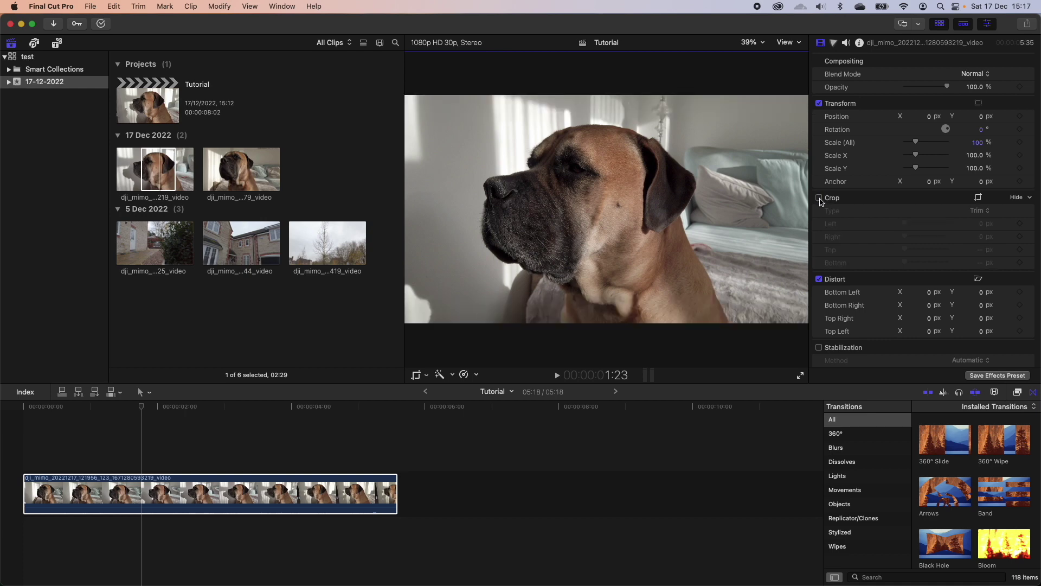
pyautogui.click(819, 198)
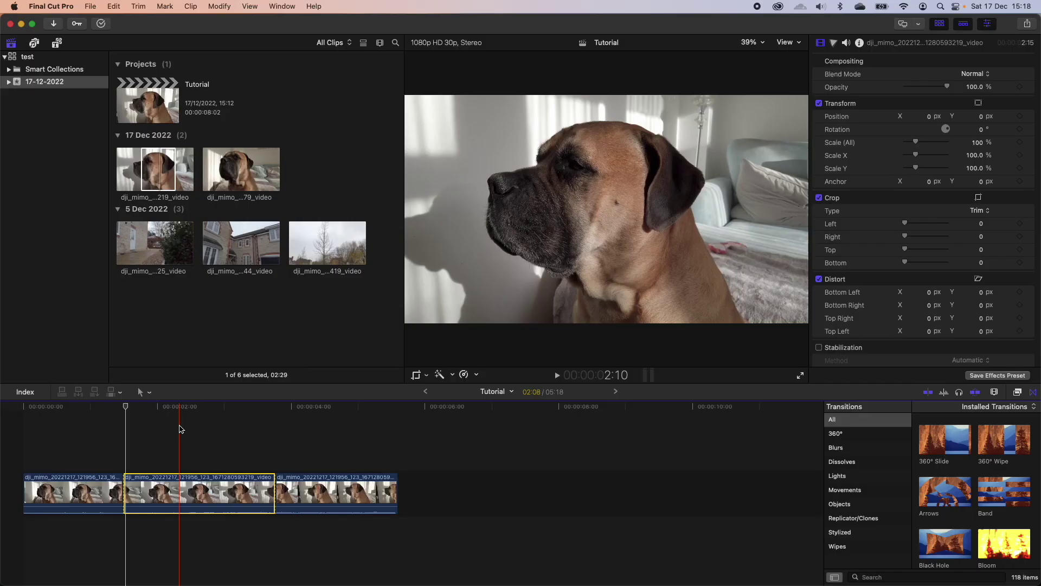
# Place the playhead within the middle clip and examine the Slow, Fast and Custom retiming options for it
pyautogui.click(201, 462)
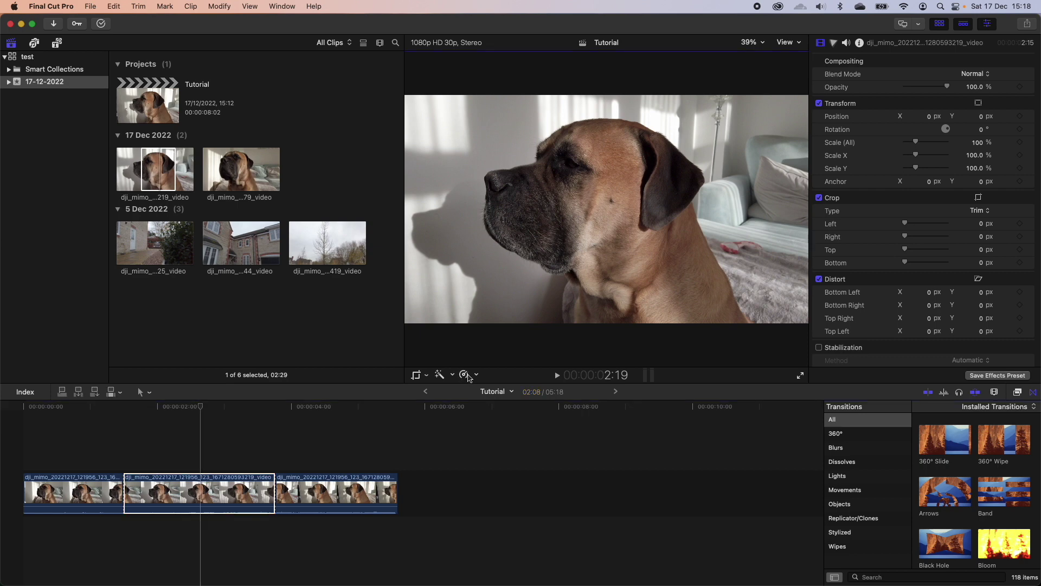
pyautogui.click(464, 376)
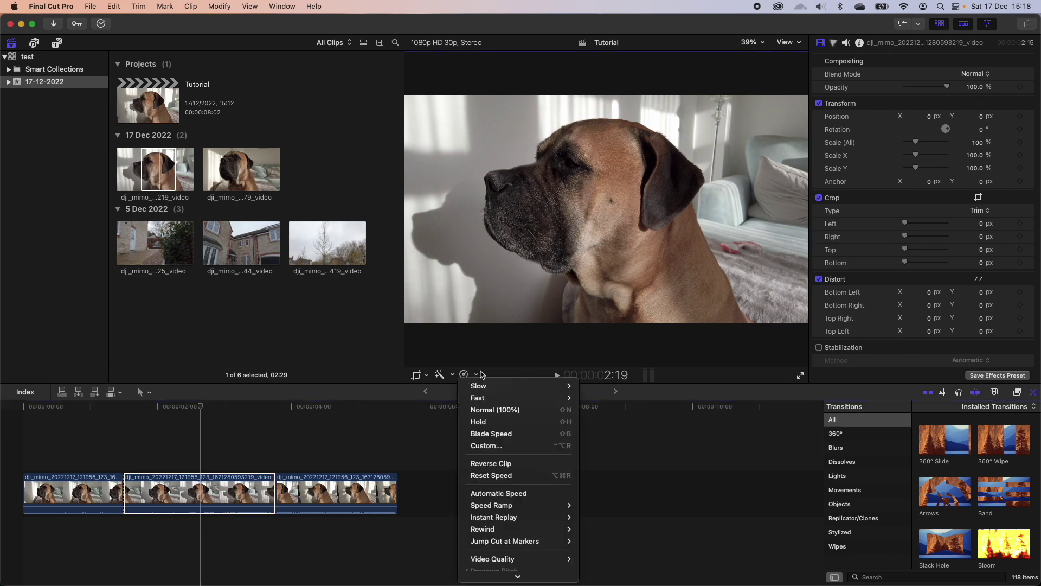
pyautogui.moveTo(564, 385)
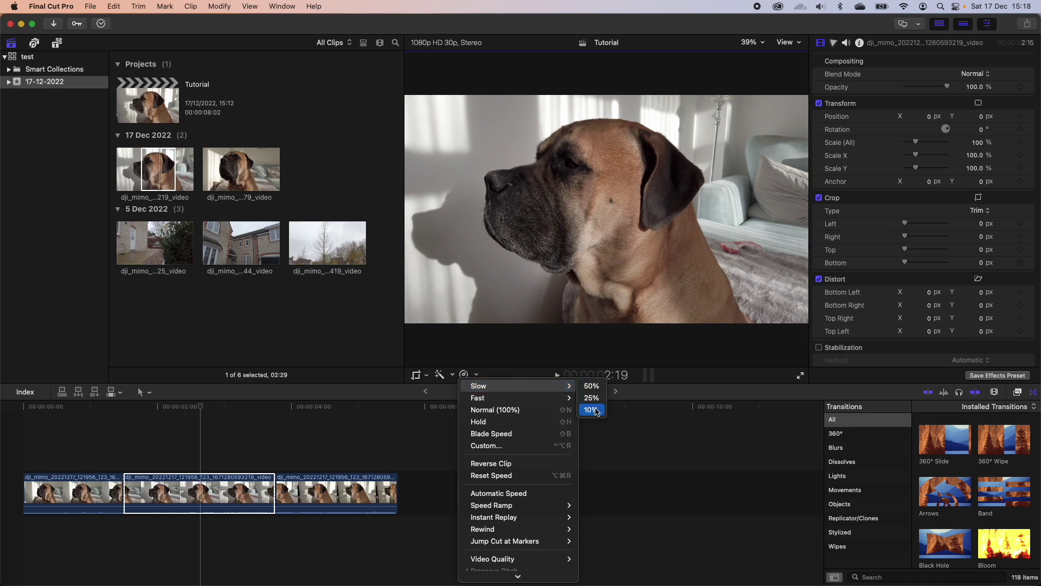
pyautogui.moveTo(469, 402)
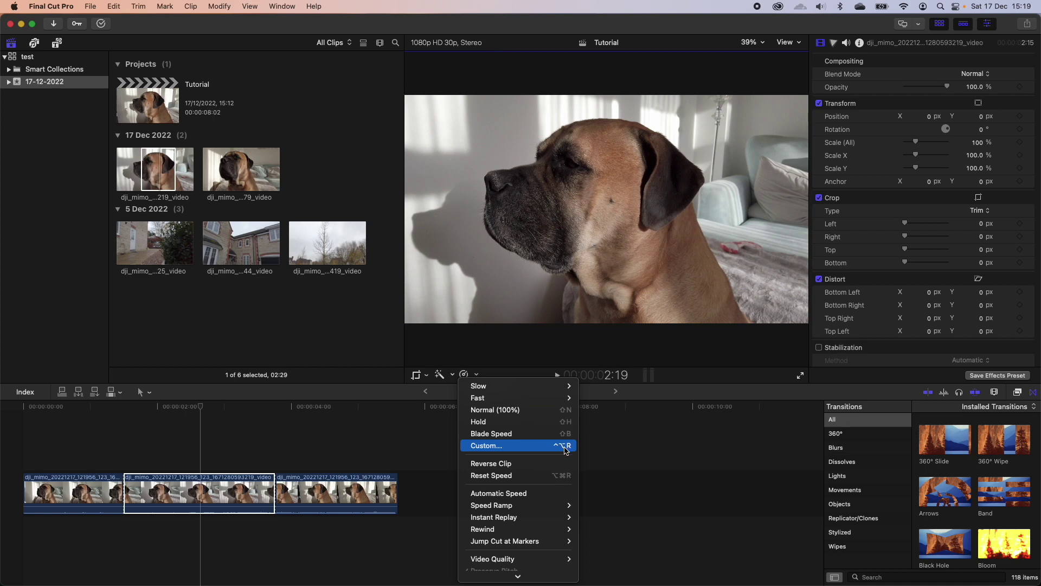
pyautogui.click(259, 457)
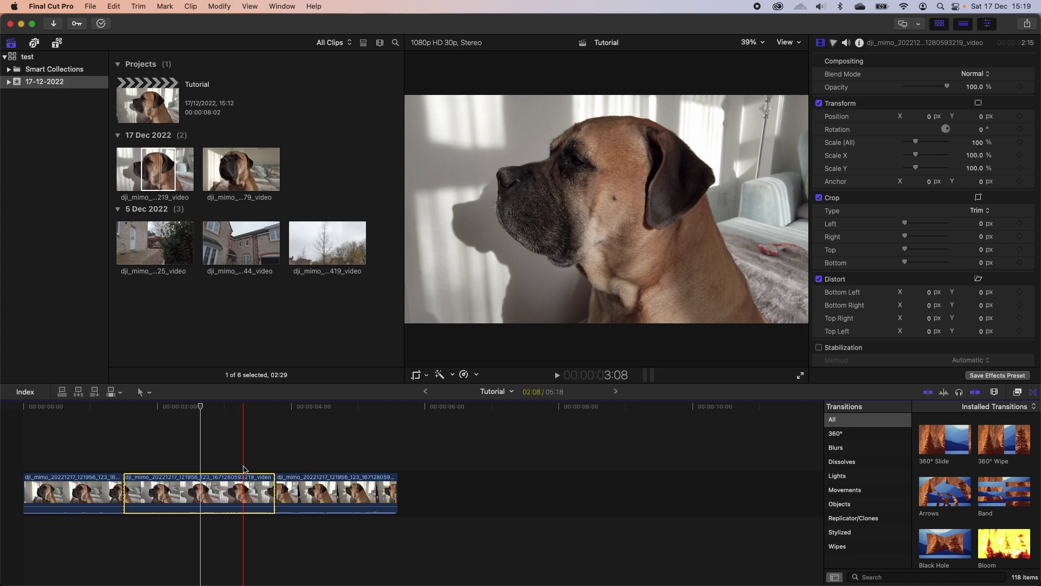
# Set a custom forward speed of 50% for the middle clip and close the speed settings
pyautogui.hotkey('ctrl', 'alt', 'r')
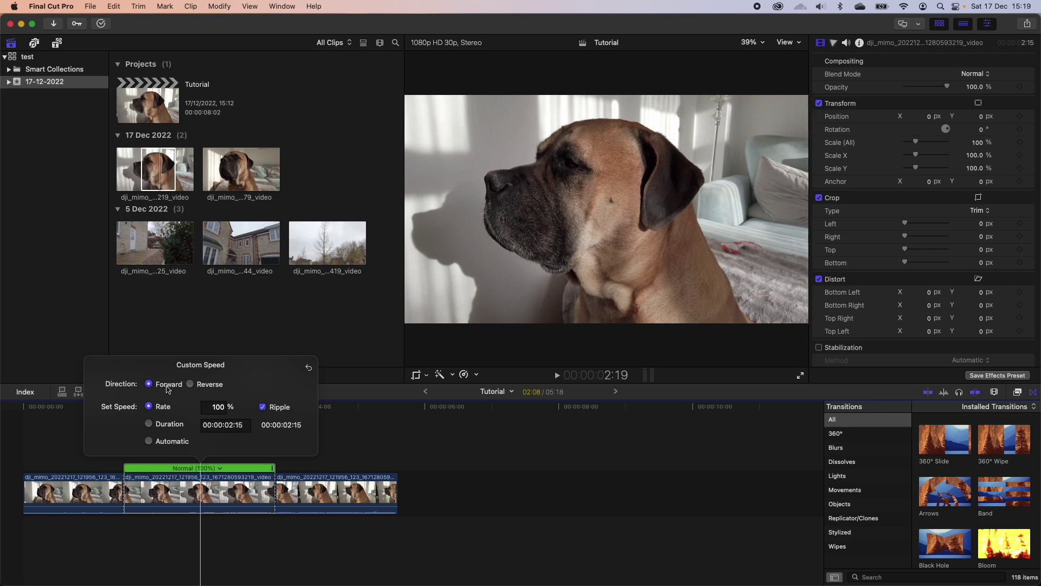
pyautogui.doubleClick(221, 407)
pyautogui.write('50')
pyautogui.press('Return')
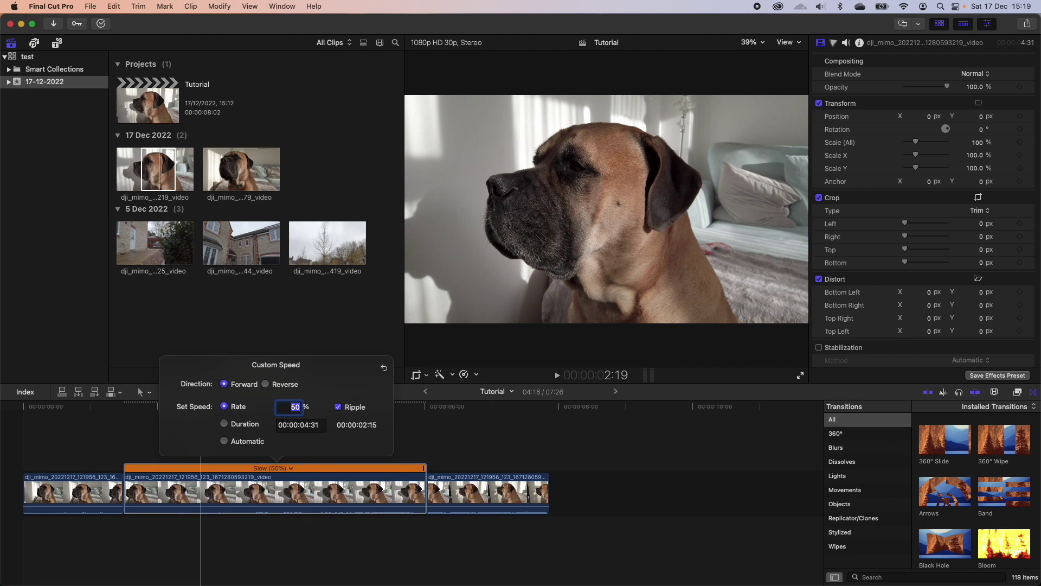
pyautogui.click(128, 433)
# Play back the timeline through the slowed middle clip to review its speed change
pyautogui.click(157, 437)
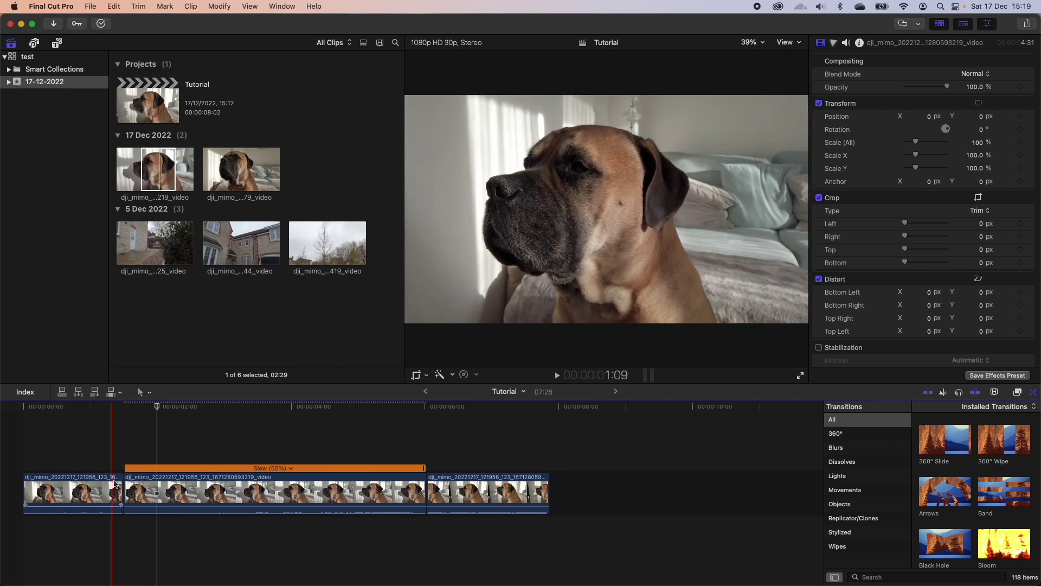
pyautogui.press('space')
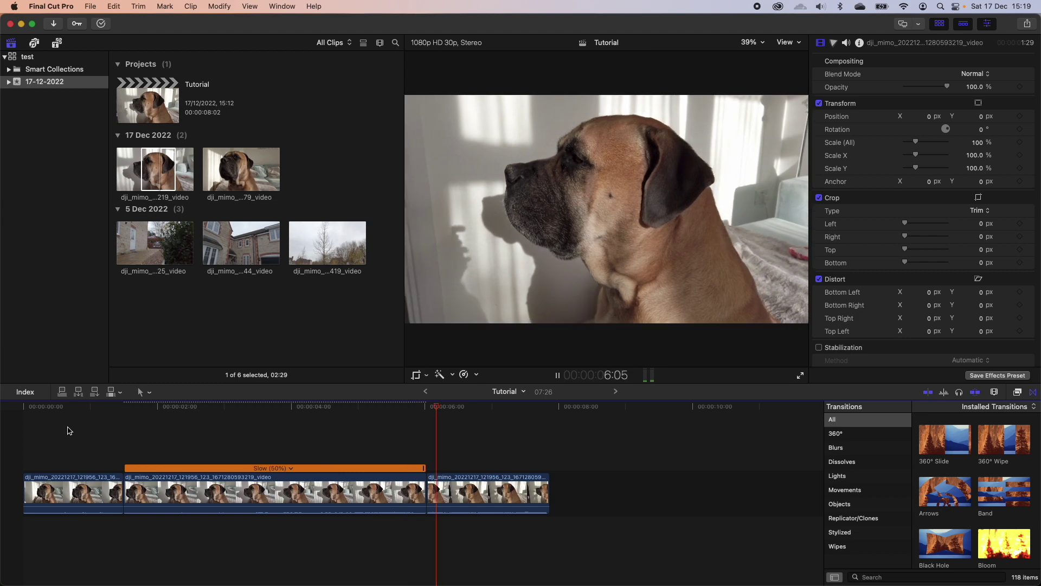
pyautogui.press('space')
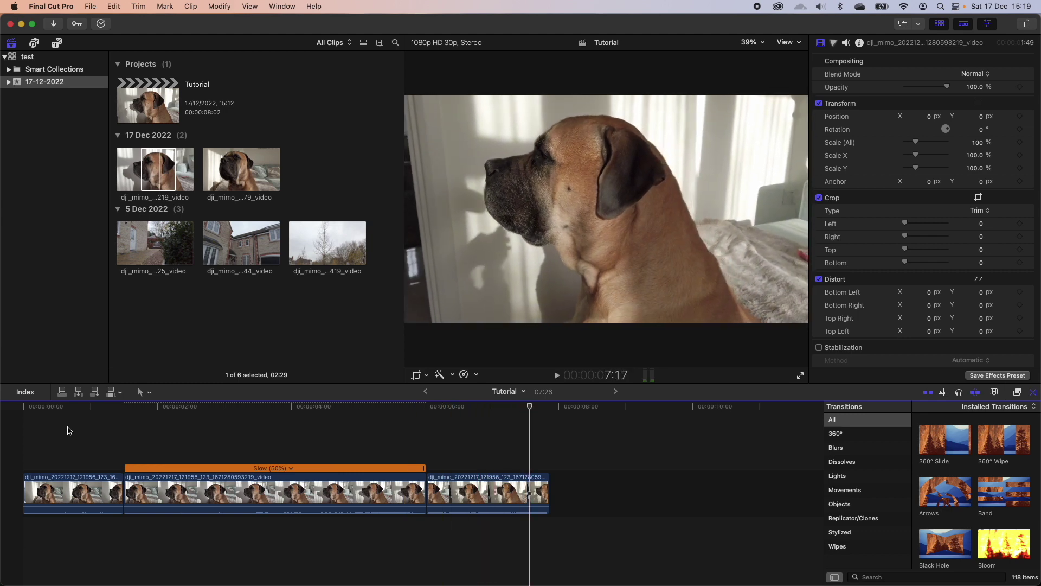
# Slow the middle clip to 25%, and shorten it with its retiming handle to a speed of about 87%
pyautogui.click(291, 468)
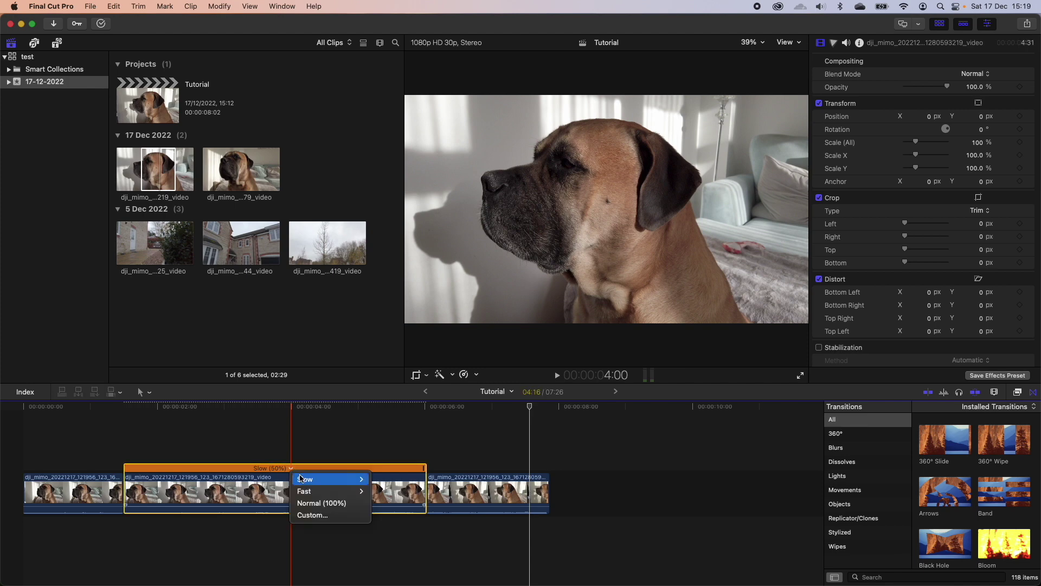
pyautogui.moveTo(301, 480)
pyautogui.click(383, 491)
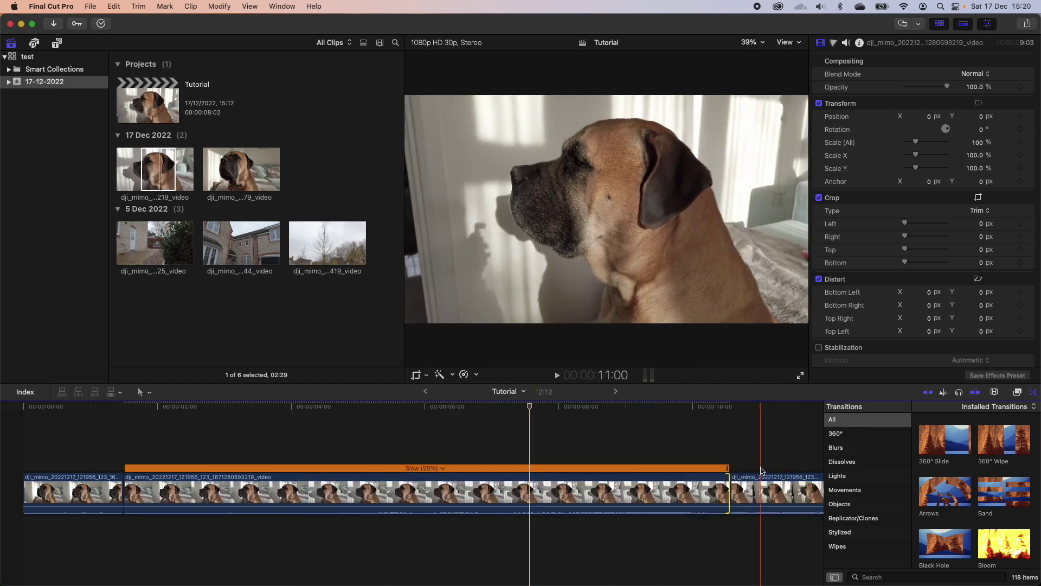
pyautogui.moveTo(729, 467); pyautogui.dragTo(298, 468)
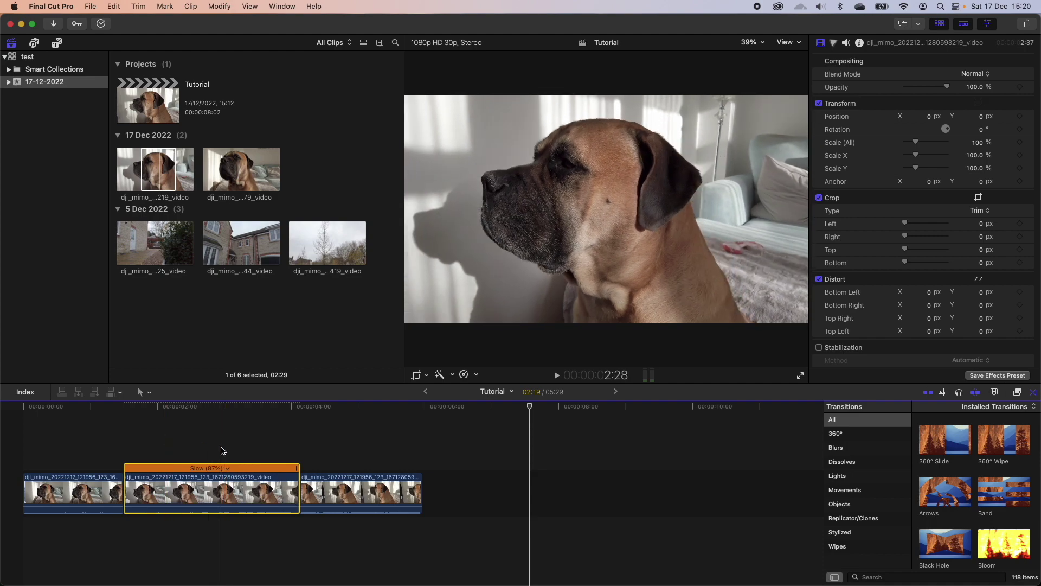
# Undo the last two retiming changes, and place Morning-Routine-Lofi-Study-Music beneath the clips at the start of the timeline
pyautogui.press('super+z')
pyautogui.press('super+z')
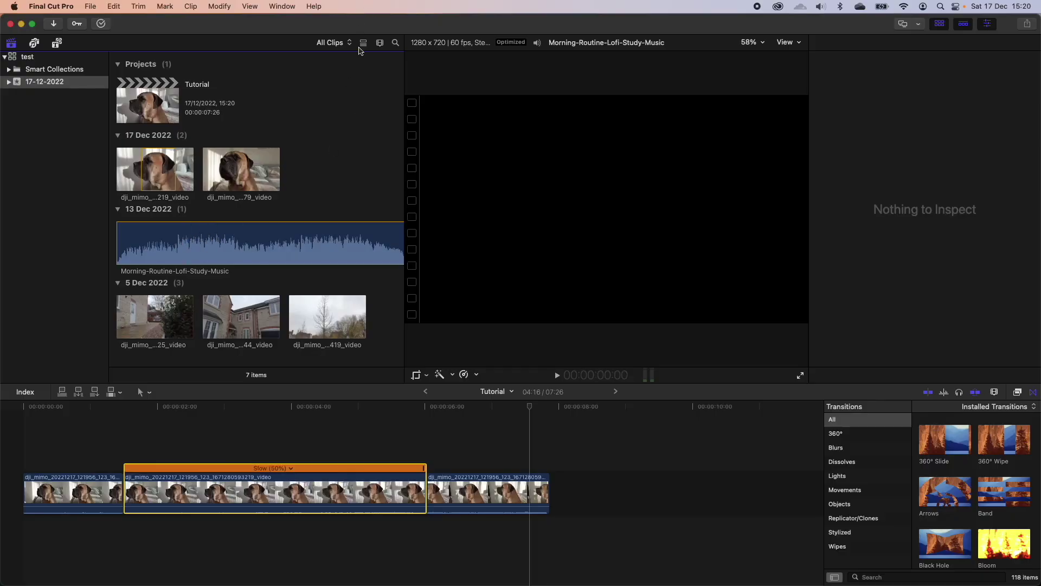
pyautogui.click(362, 44)
pyautogui.moveTo(202, 254); pyautogui.dragTo(24, 539)
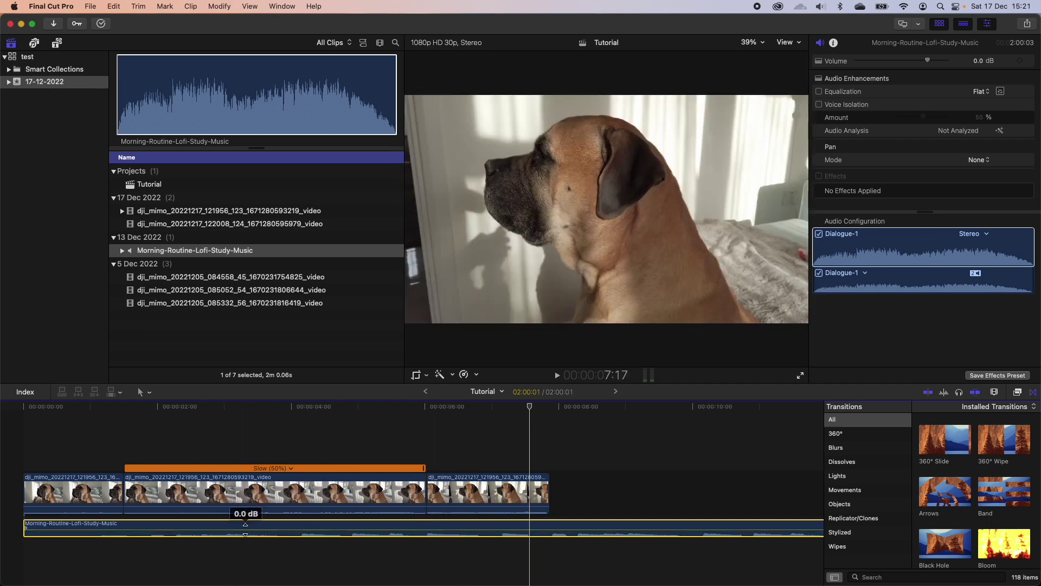
# Try the music clip's volume at 12.0 dB, about 9.3 dB and about -8.5 dB, and reset the volume parameter
pyautogui.moveTo(246, 524)
pyautogui.mouseDown()
pyautogui.moveTo(253, 533)
pyautogui.moveTo(259, 523)
pyautogui.mouseUp()
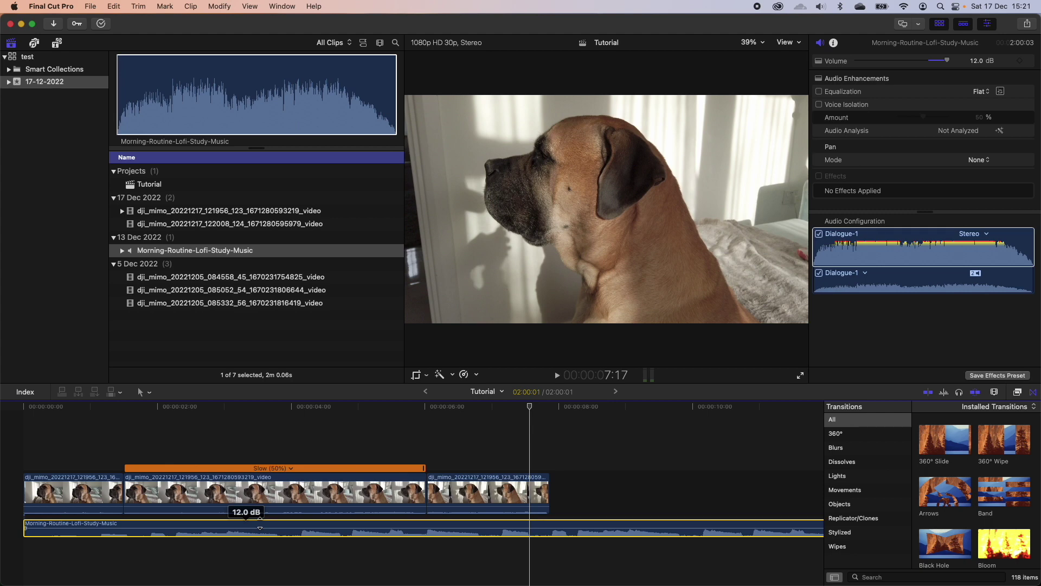
pyautogui.moveTo(260, 524); pyautogui.dragTo(259, 529)
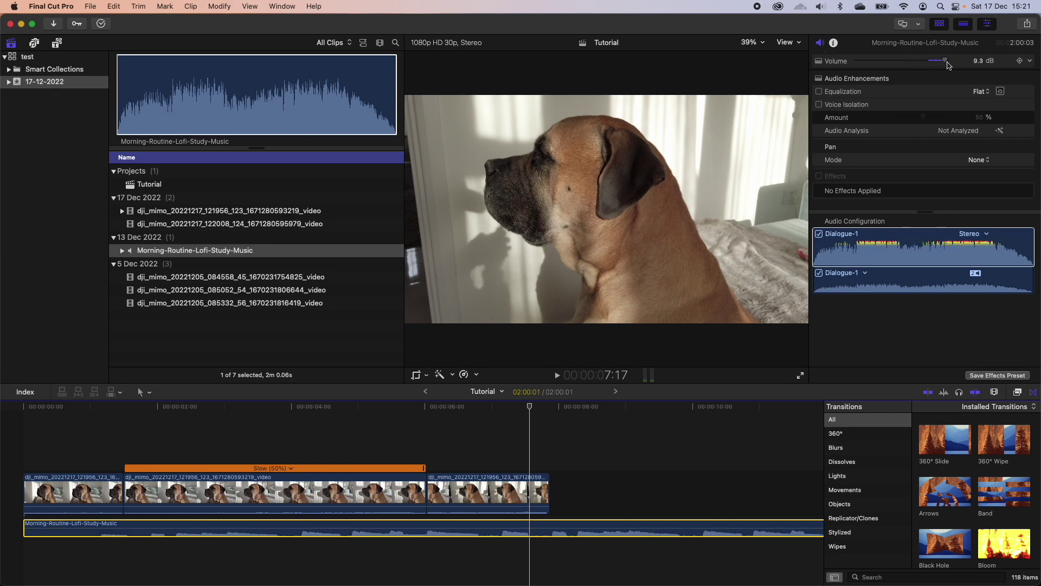
pyautogui.moveTo(928, 61)
pyautogui.mouseDown()
pyautogui.moveTo(870, 60)
pyautogui.moveTo(916, 64)
pyautogui.mouseUp()
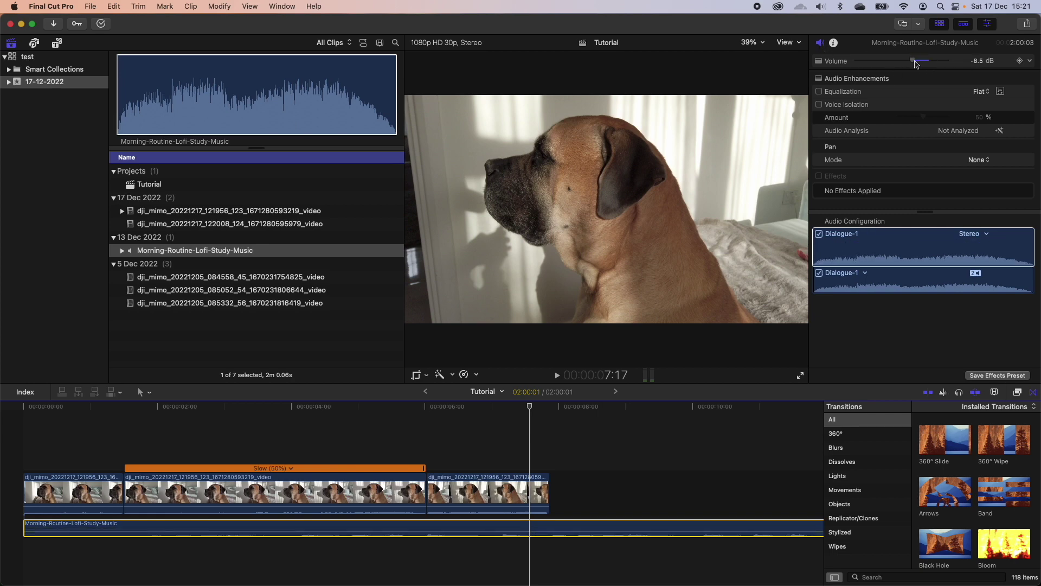
pyautogui.click(1030, 61)
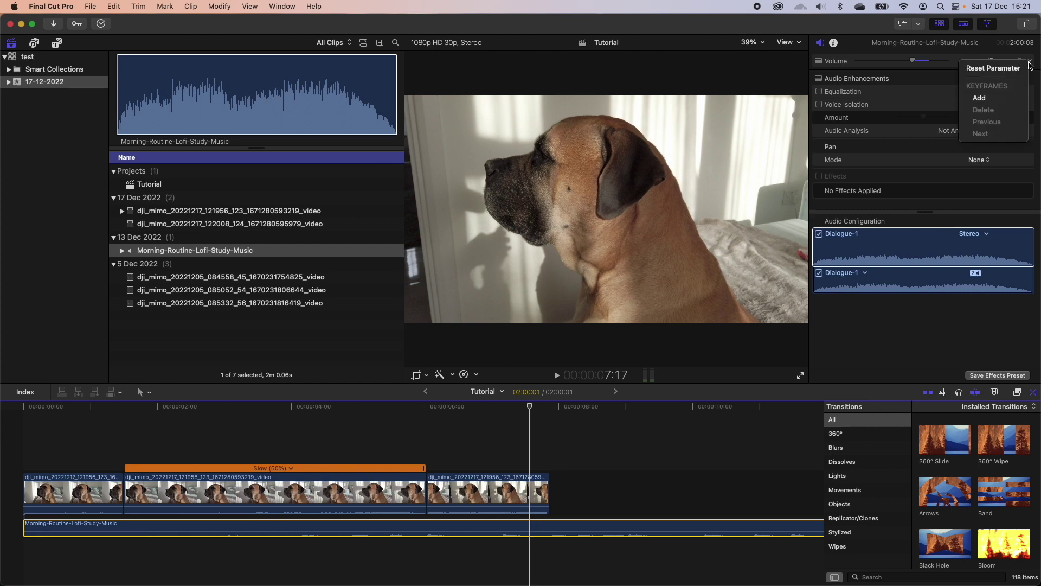
pyautogui.click(973, 69)
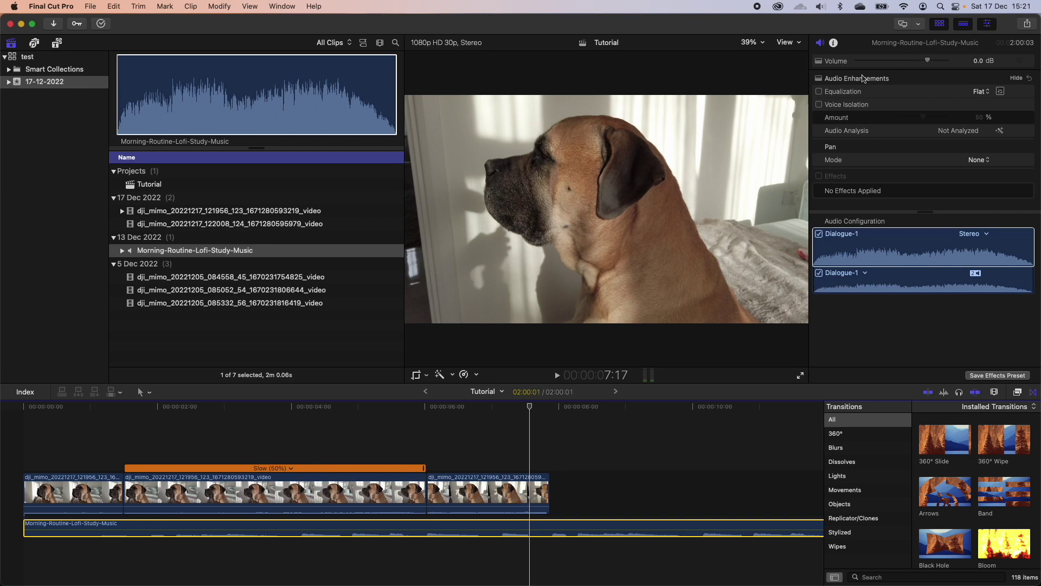
# Examine the Graphic Equalizer for the music clip, close it and turn Equalization off
pyautogui.click(984, 92)
pyautogui.click(996, 94)
pyautogui.click(1001, 92)
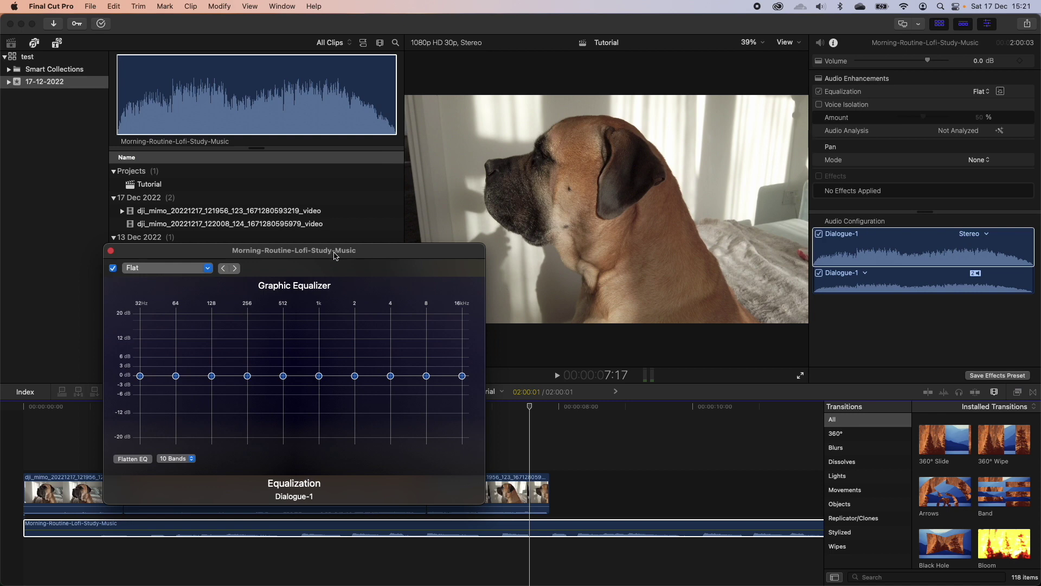
pyautogui.click(111, 250)
pyautogui.click(820, 92)
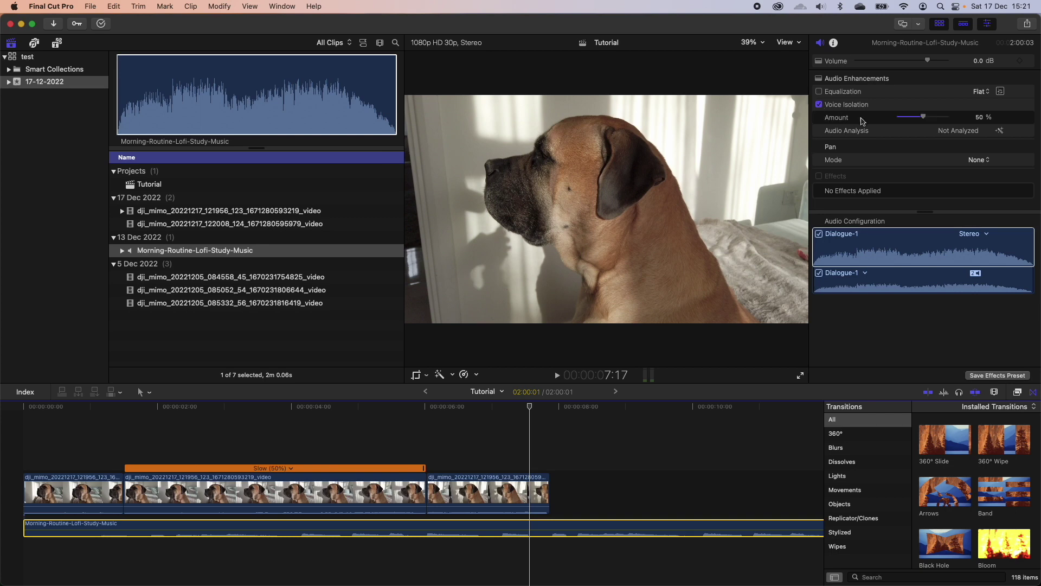
# Try Voice Isolation on the music clip with an amount of 15%, toggle the audio enhancements to compare, and turn them off
pyautogui.moveTo(925, 120); pyautogui.dragTo(909, 123)
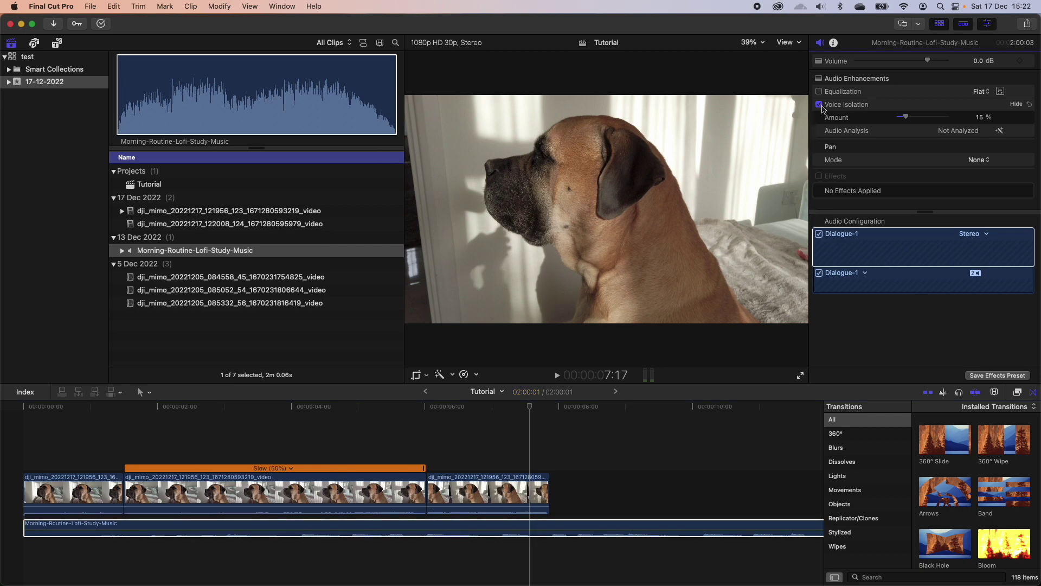
pyautogui.click(820, 104)
pyautogui.click(819, 105)
pyautogui.click(819, 91)
pyautogui.click(820, 91)
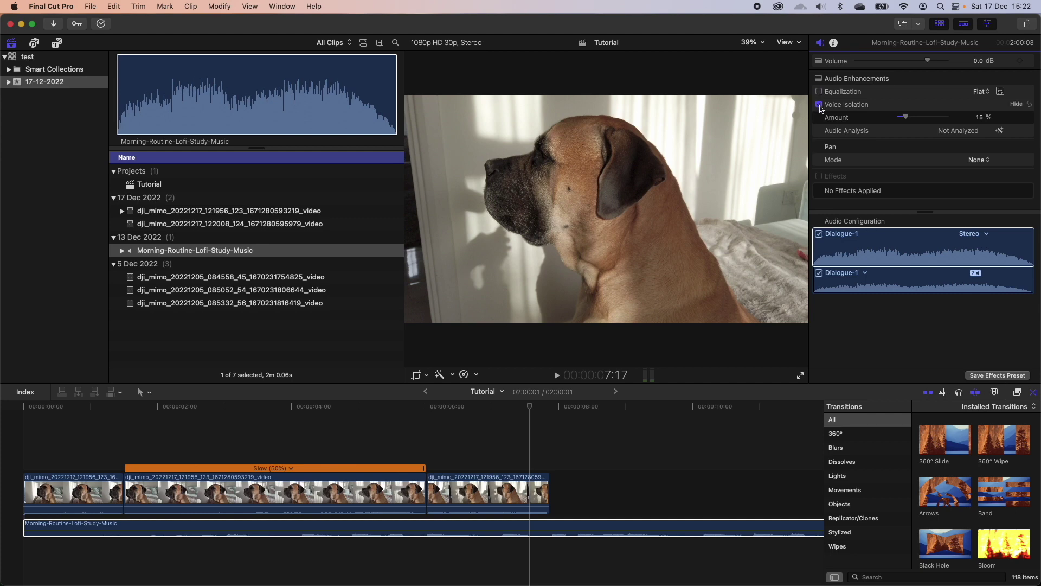
pyautogui.click(820, 105)
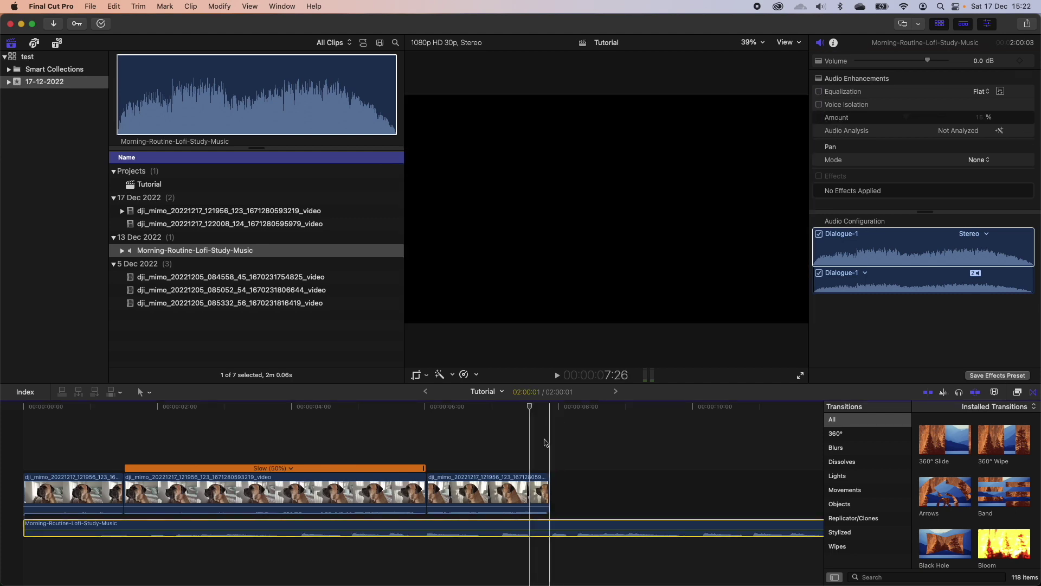
# Raise the music clip's volume to 12.0 dB
pyautogui.click(453, 525)
pyautogui.moveTo(454, 524); pyautogui.dragTo(455, 522)
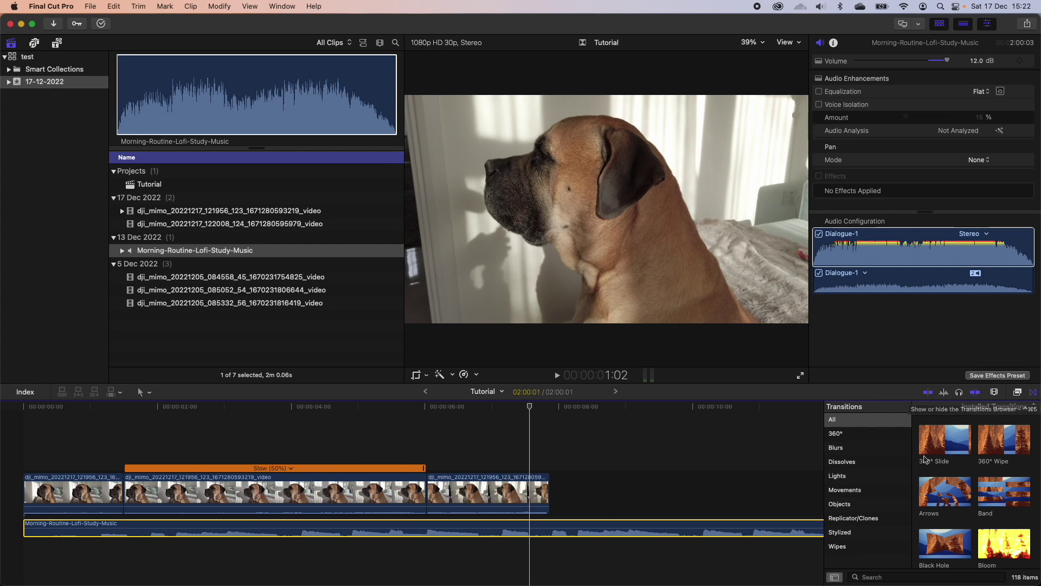
# Try the Fade To Color transition at the start of the music clip and lengthen it
pyautogui.scroll(-5, 937, 483)
pyautogui.scroll(-3, 937, 482)
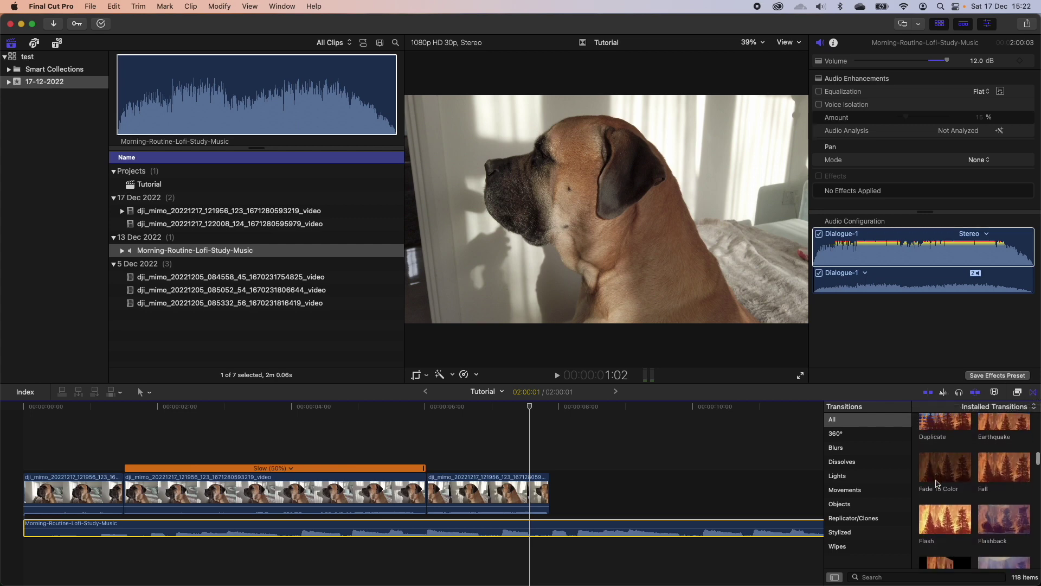
pyautogui.click(937, 476)
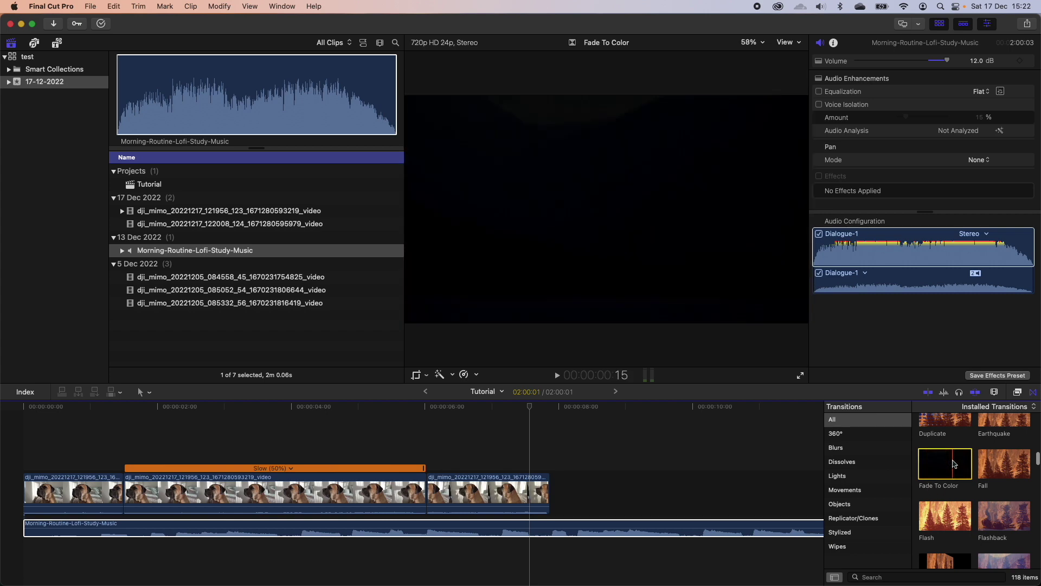
pyautogui.moveTo(946, 465); pyautogui.dragTo(59, 531)
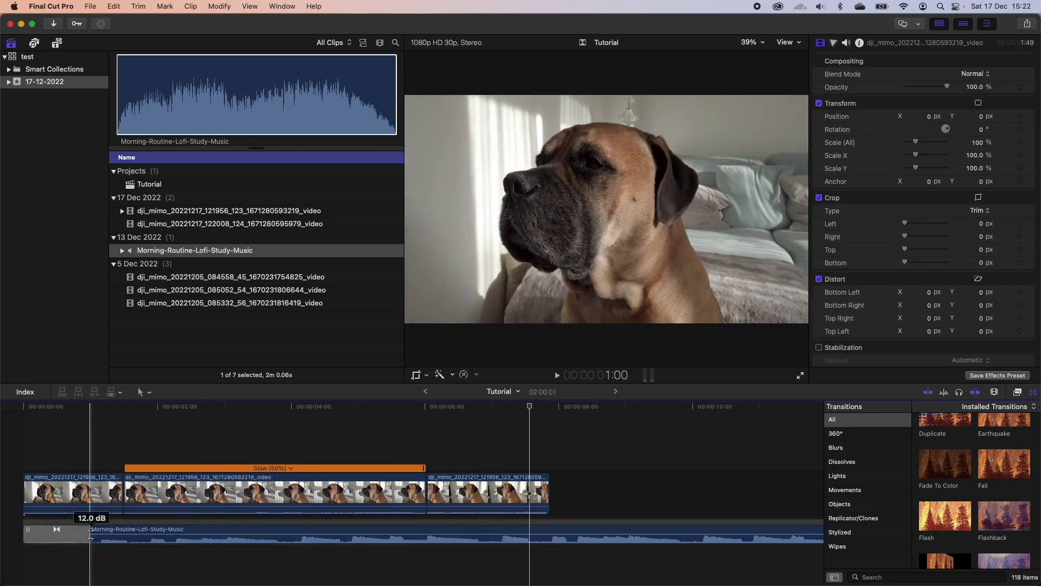
pyautogui.moveTo(91, 529); pyautogui.dragTo(333, 536)
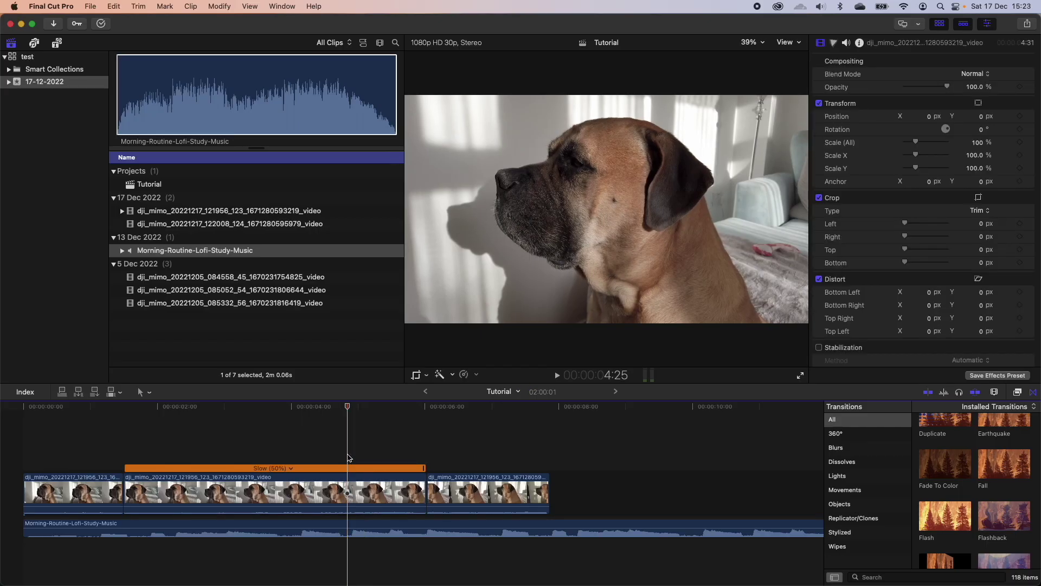
# Select the slowed middle clip and examine the Color, Saturation and Exposure controls of its color correction
pyautogui.click(351, 489)
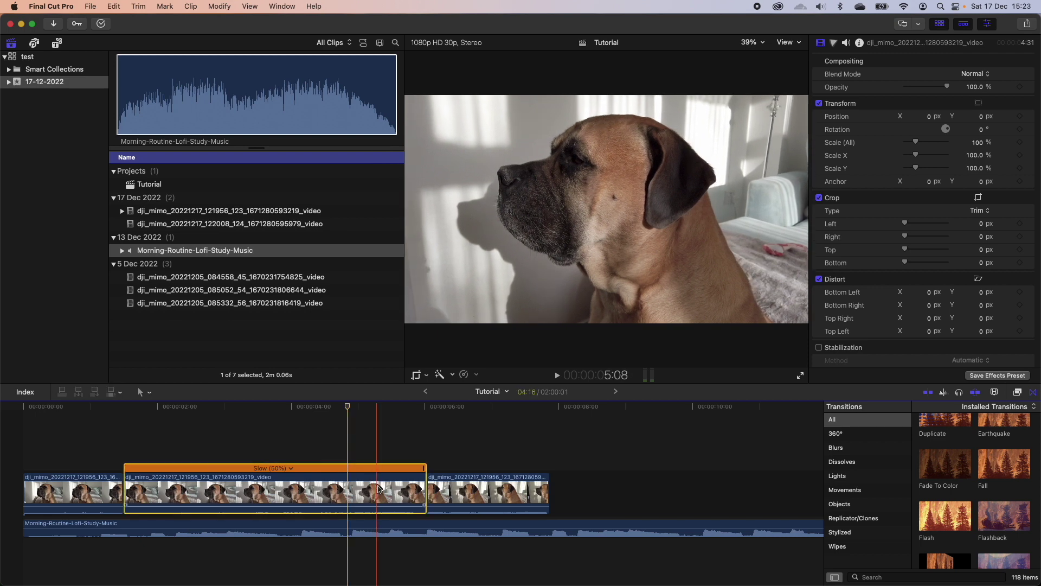
pyautogui.click(834, 43)
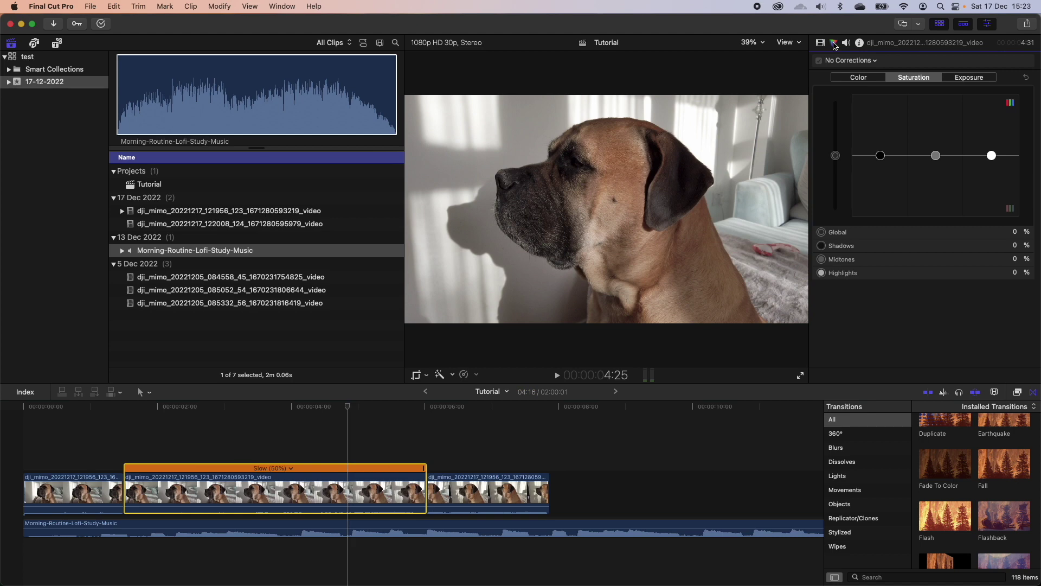
pyautogui.click(859, 79)
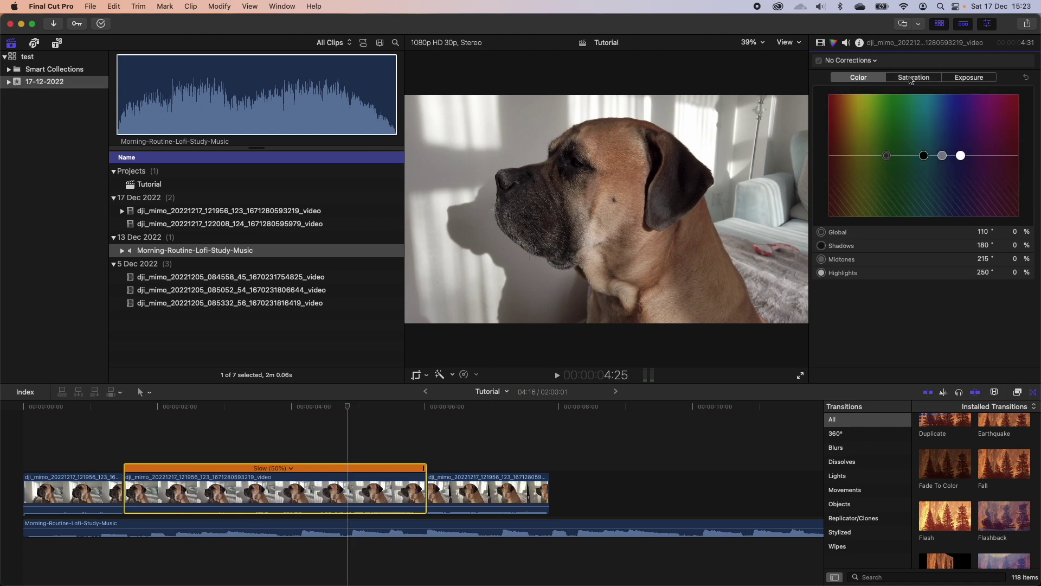
pyautogui.click(922, 80)
pyautogui.click(982, 79)
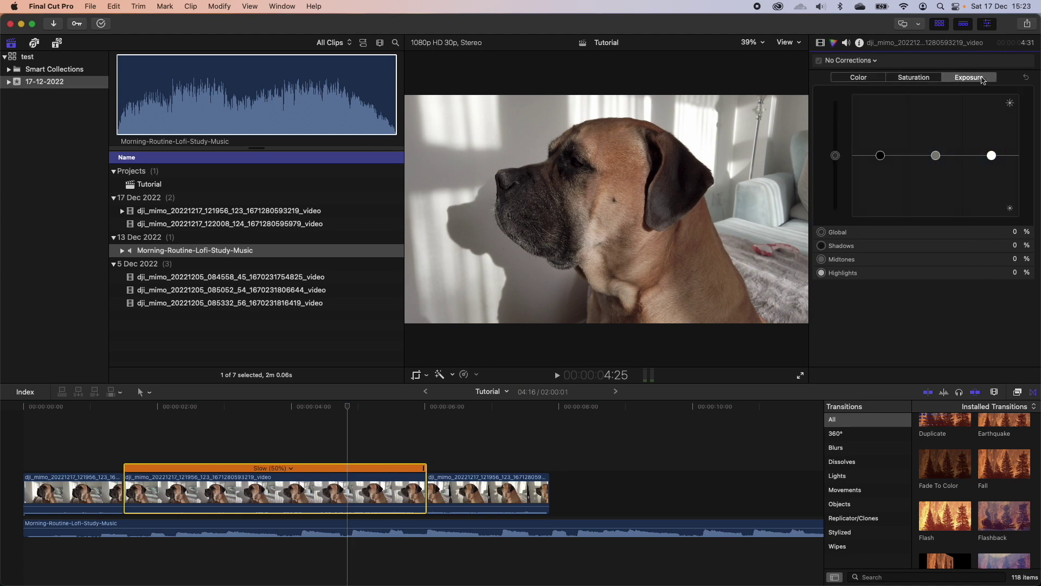
pyautogui.click(868, 79)
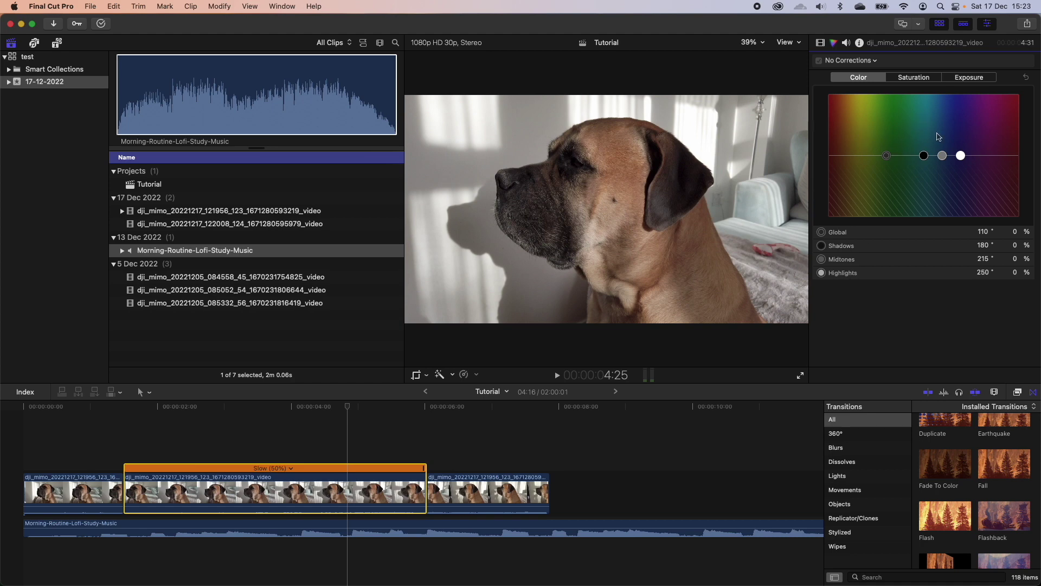
# Try a global color shift and a red shadows tint of 14° at 20% on the middle clip, resetting each one
pyautogui.moveTo(887, 158); pyautogui.dragTo(995, 128)
pyautogui.press('Delete')
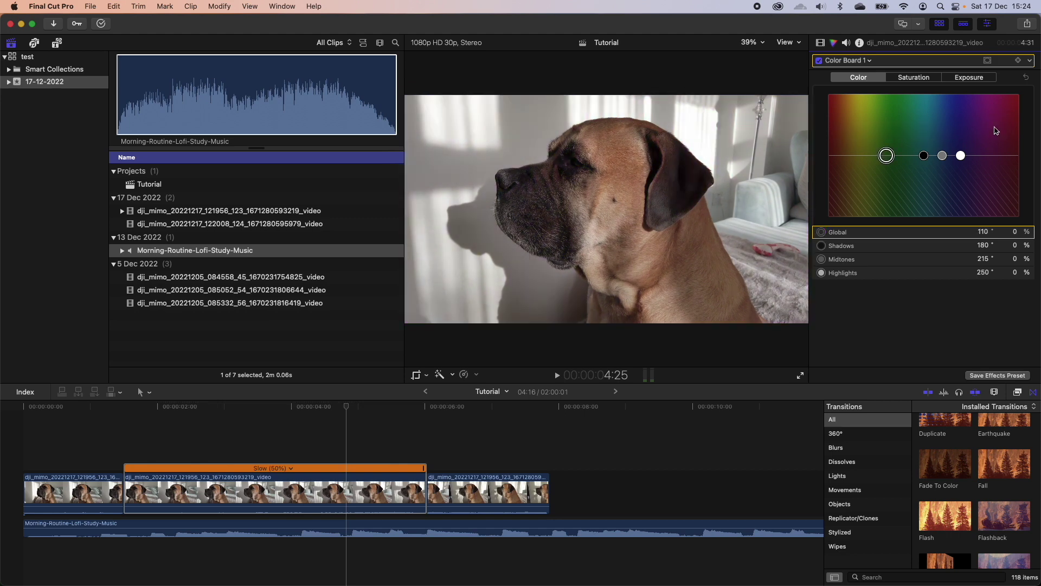
pyautogui.moveTo(925, 157); pyautogui.dragTo(837, 145)
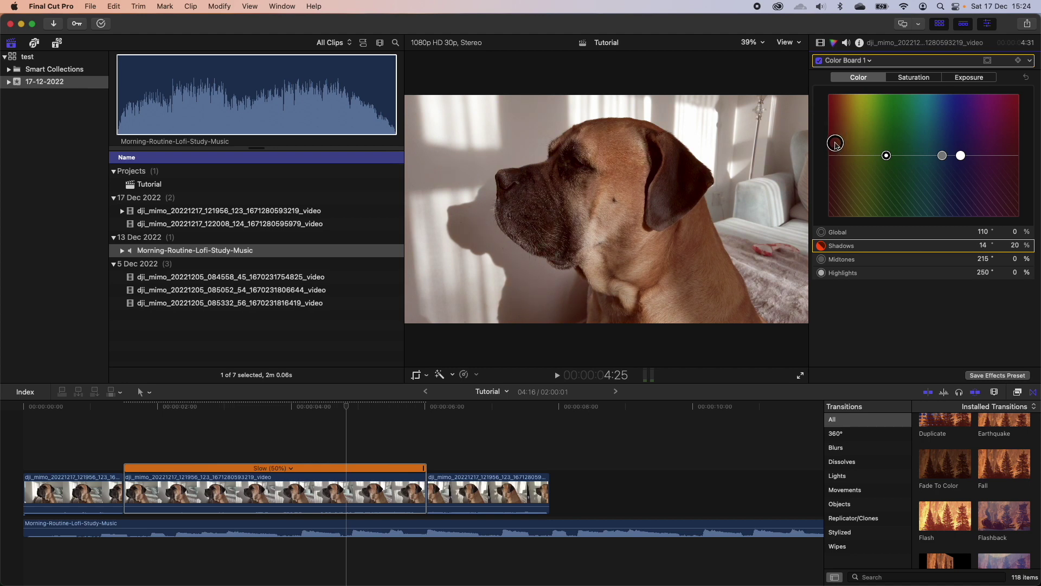
pyautogui.press('Delete')
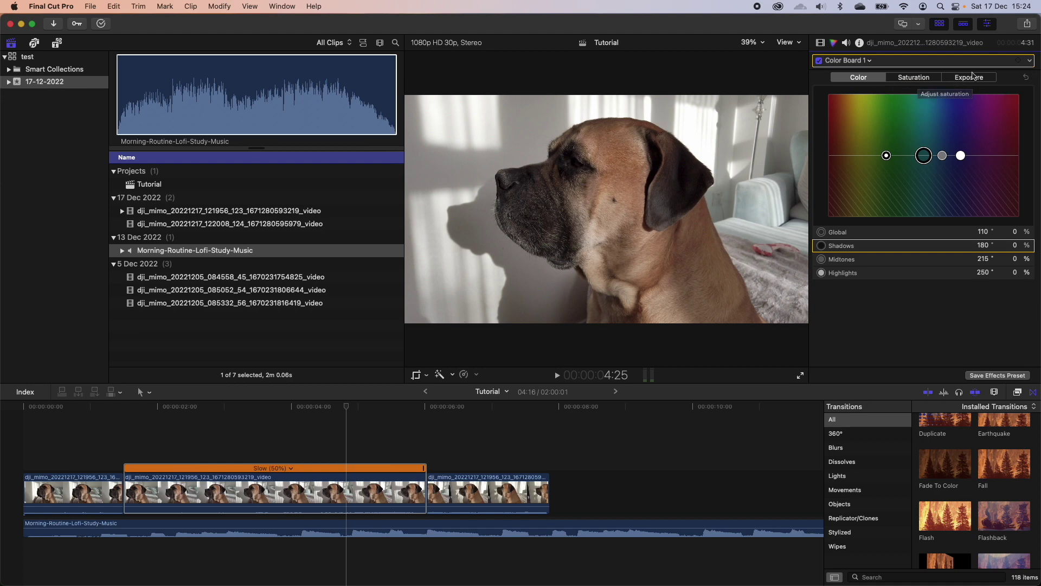
# Set the middle clip's global saturation to 26% and its exposure to -3% shadows, 18% midtones and -8% highlights
pyautogui.click(913, 79)
pyautogui.moveTo(839, 157)
pyautogui.mouseDown()
pyautogui.moveTo(838, 114)
pyautogui.moveTo(839, 237)
pyautogui.moveTo(845, 144)
pyautogui.mouseUp()
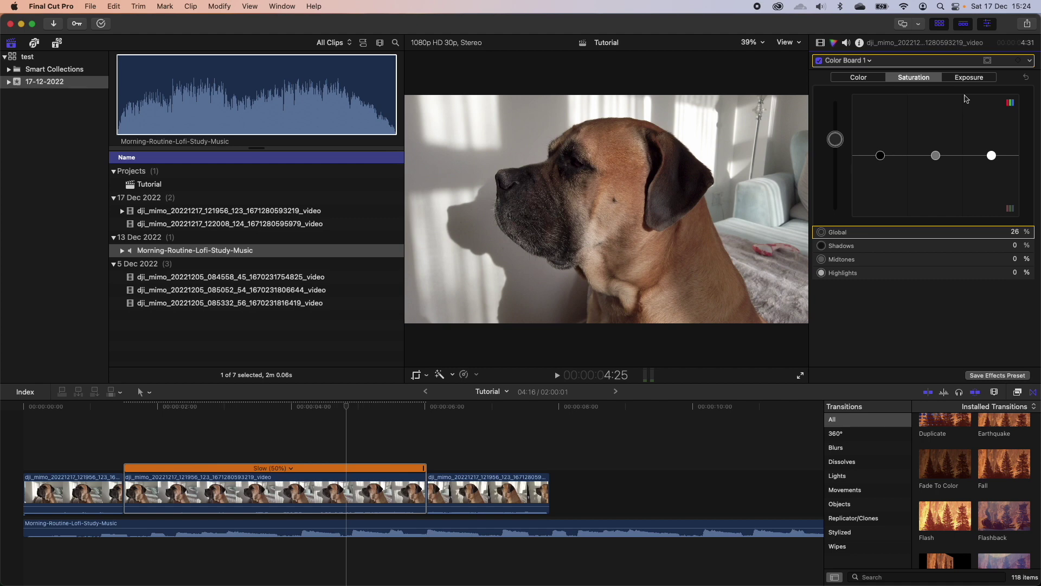
pyautogui.click(977, 79)
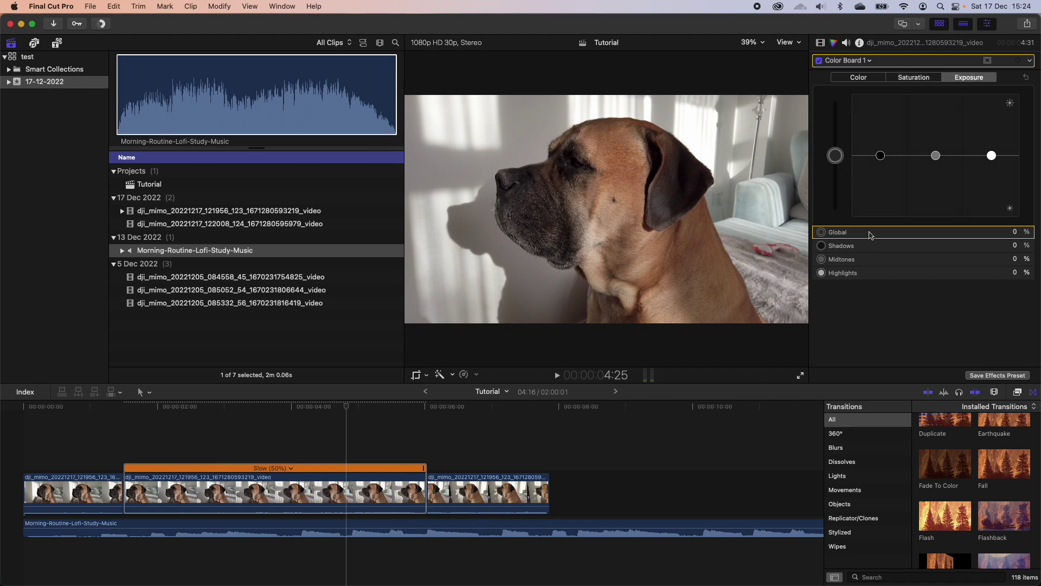
pyautogui.moveTo(837, 156)
pyautogui.mouseDown()
pyautogui.moveTo(840, 139)
pyautogui.moveTo(837, 156)
pyautogui.mouseUp()
pyautogui.moveTo(880, 156); pyautogui.dragTo(942, 148)
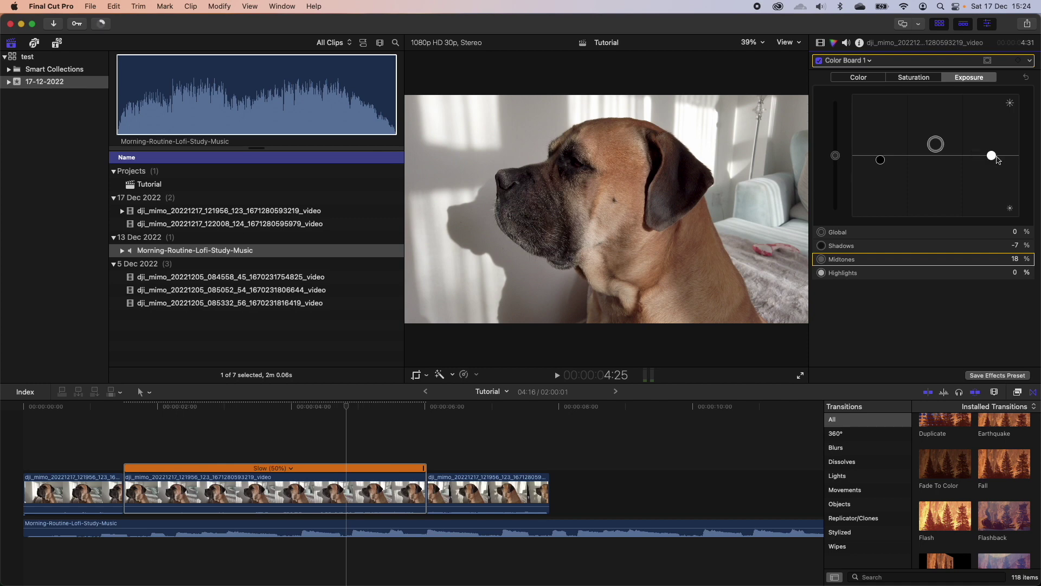
pyautogui.moveTo(994, 159)
pyautogui.mouseDown()
pyautogui.moveTo(995, 145)
pyautogui.moveTo(994, 164)
pyautogui.mouseUp()
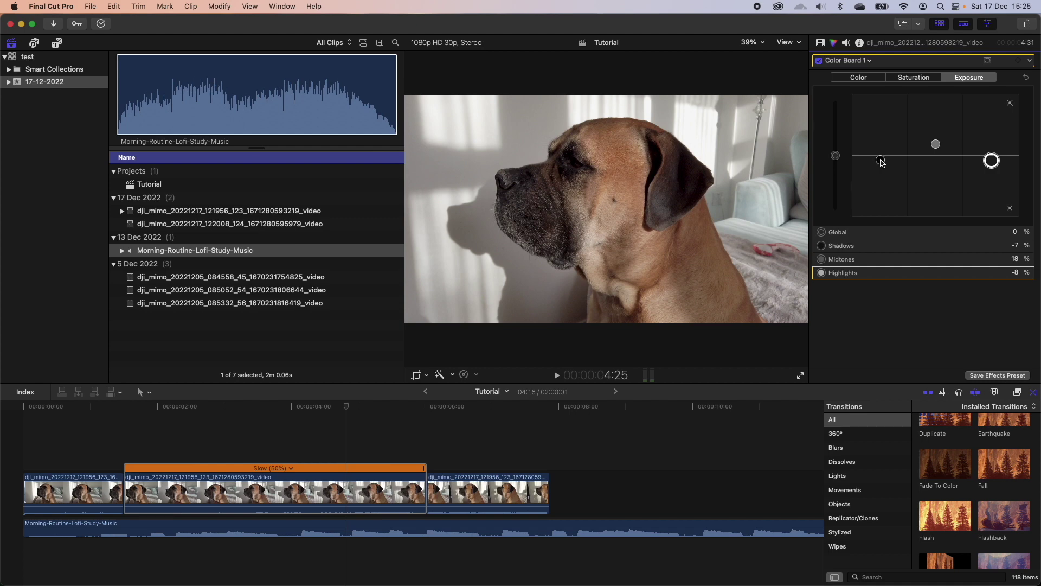
pyautogui.moveTo(882, 161); pyautogui.dragTo(881, 158)
# Compare the middle clip with and without Color Board 1, and recheck the midtones exposure, leaving it at 18%
pyautogui.click(819, 62)
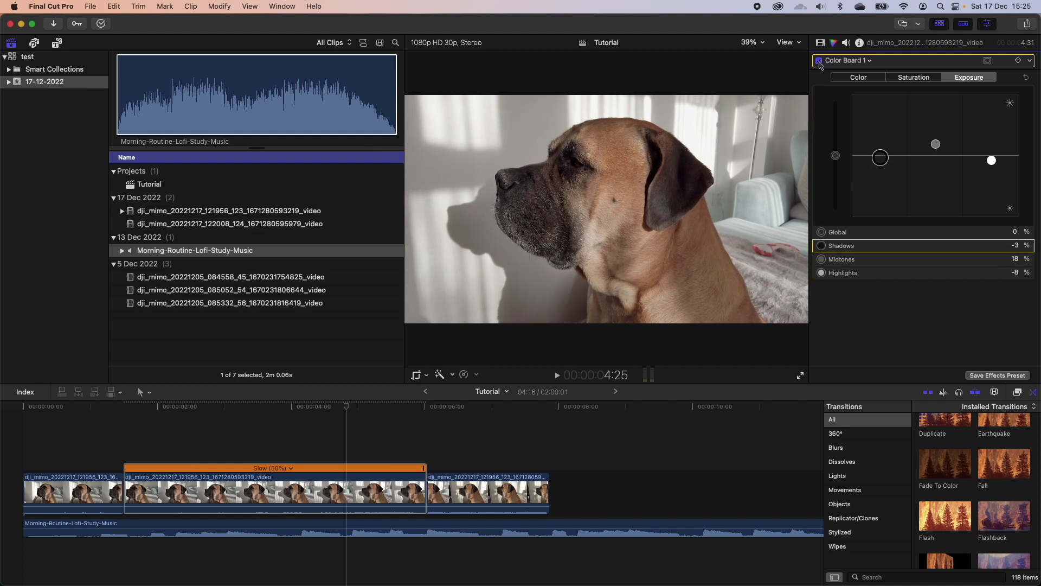
pyautogui.click(819, 61)
pyautogui.click(820, 61)
pyautogui.click(820, 61)
pyautogui.moveTo(940, 146)
pyautogui.mouseDown()
pyautogui.moveTo(939, 158)
pyautogui.moveTo(936, 143)
pyautogui.mouseUp()
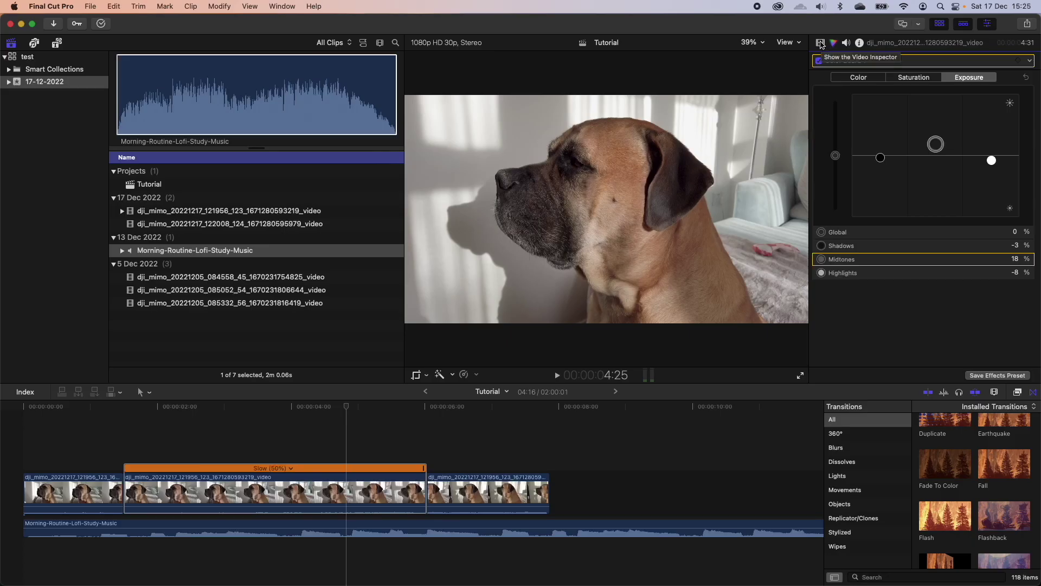
# Search the effects for "custom lut" and apply the Custom LUT effect to the slowed middle clip
pyautogui.click(1018, 393)
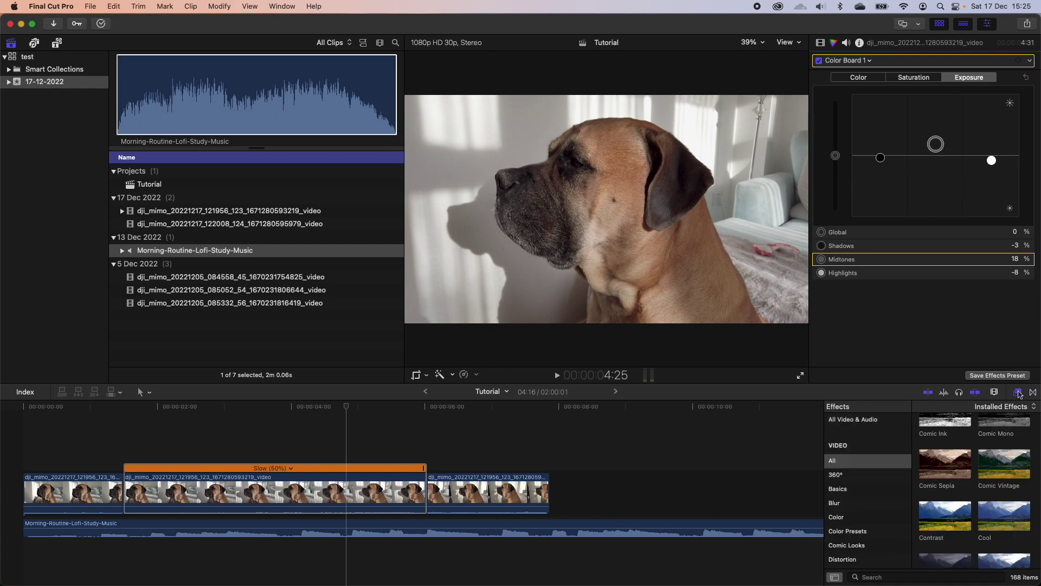
pyautogui.click(889, 578)
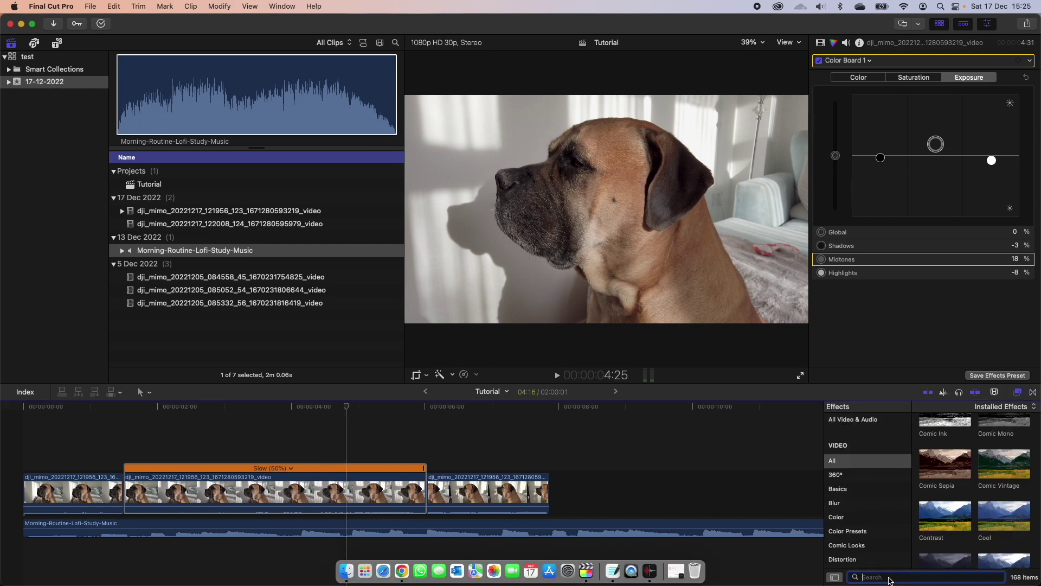
pyautogui.write('custom lut')
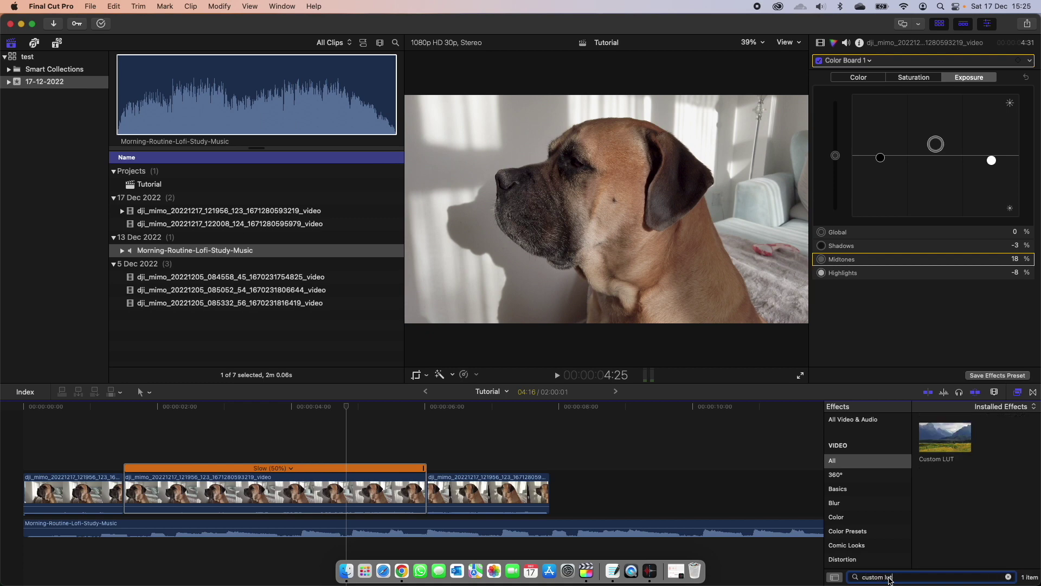
pyautogui.click(936, 442)
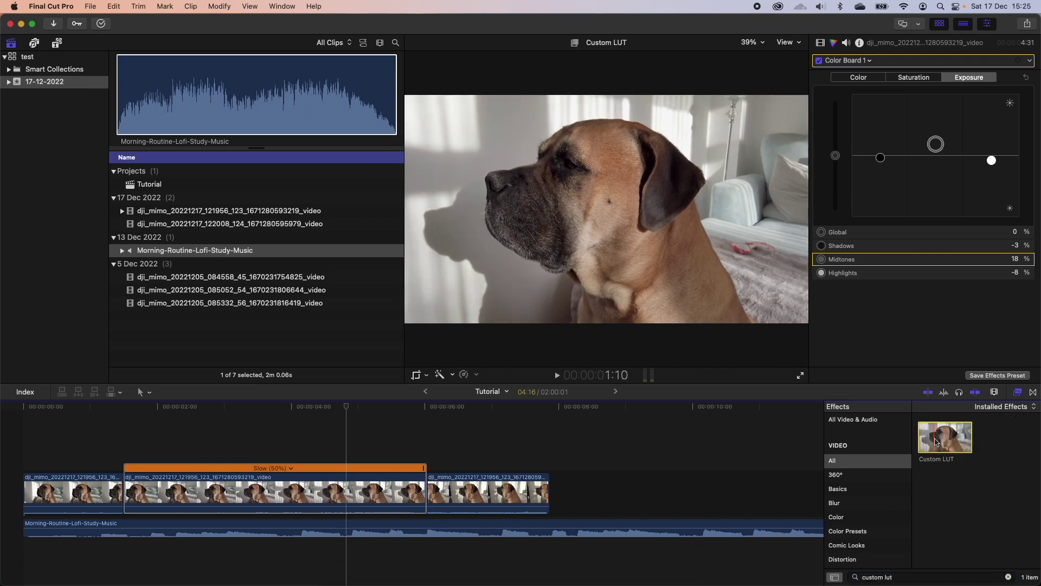
pyautogui.moveTo(936, 442); pyautogui.dragTo(363, 508)
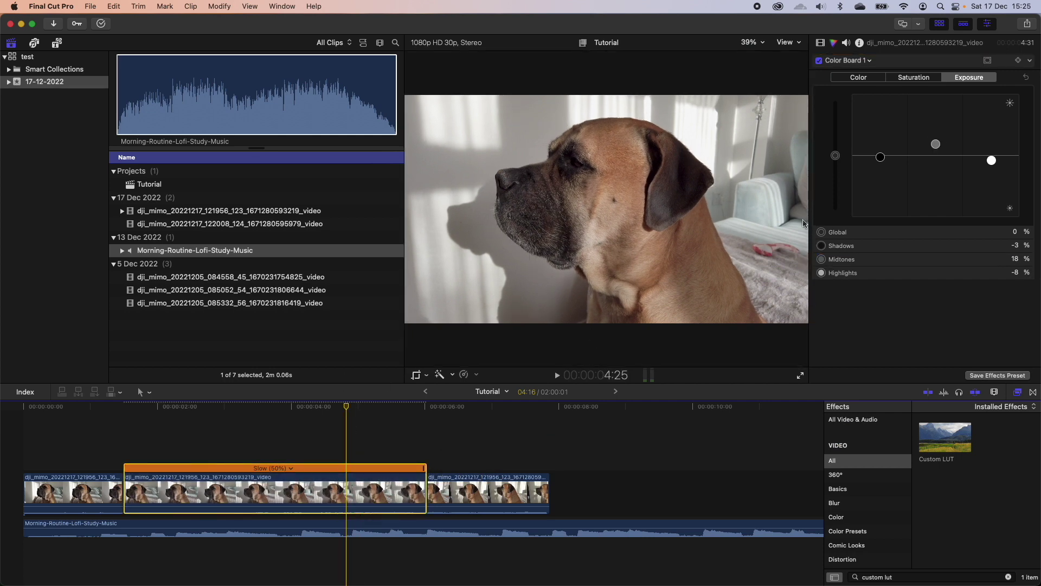
# Choose LUT 22 as the LUT for the middle clip's Custom LUT effect
pyautogui.click(821, 43)
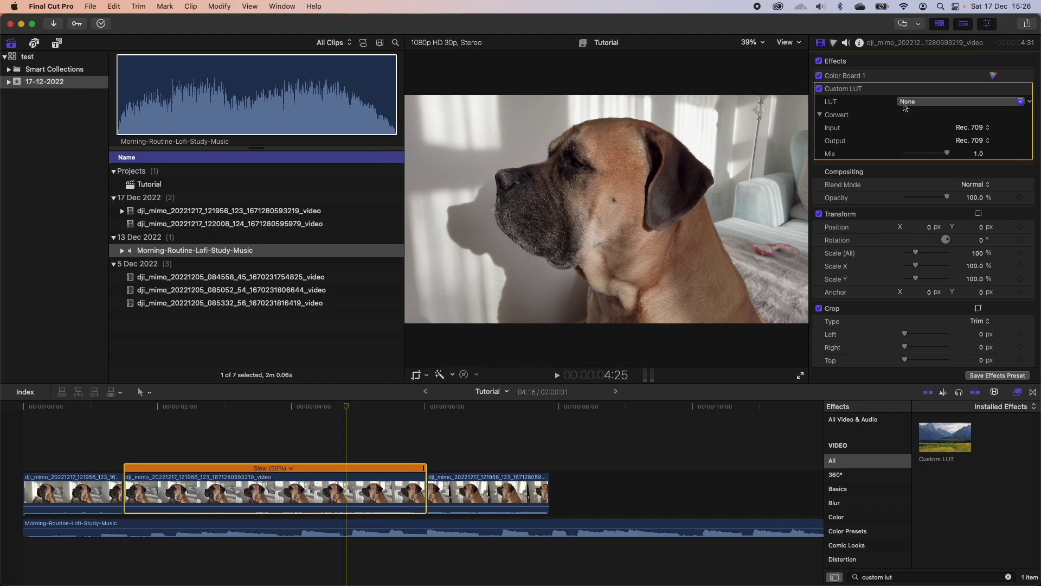
pyautogui.click(904, 102)
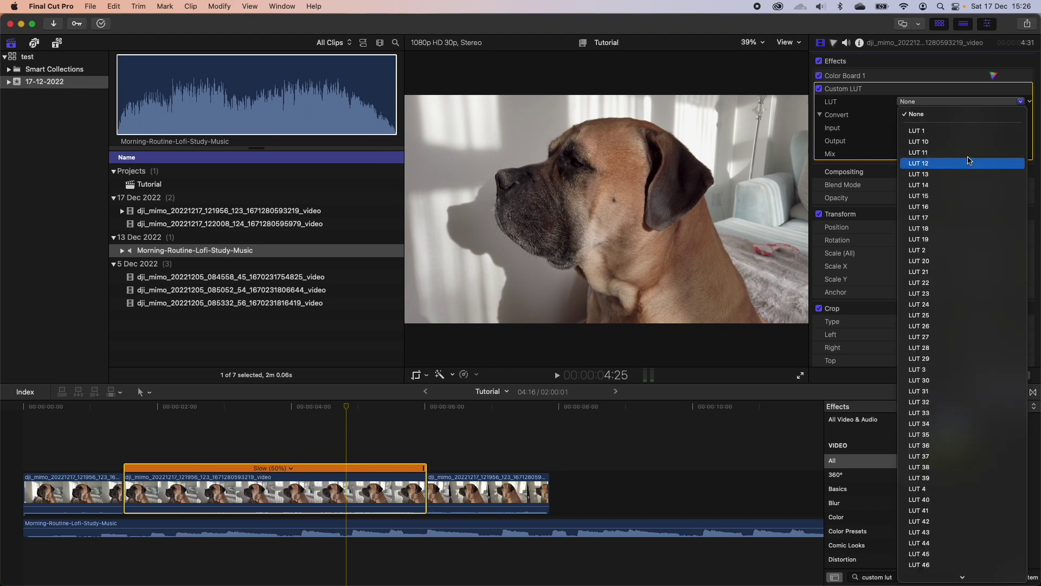
pyautogui.scroll(-3, 979, 293)
pyautogui.scroll(3, 944, 244)
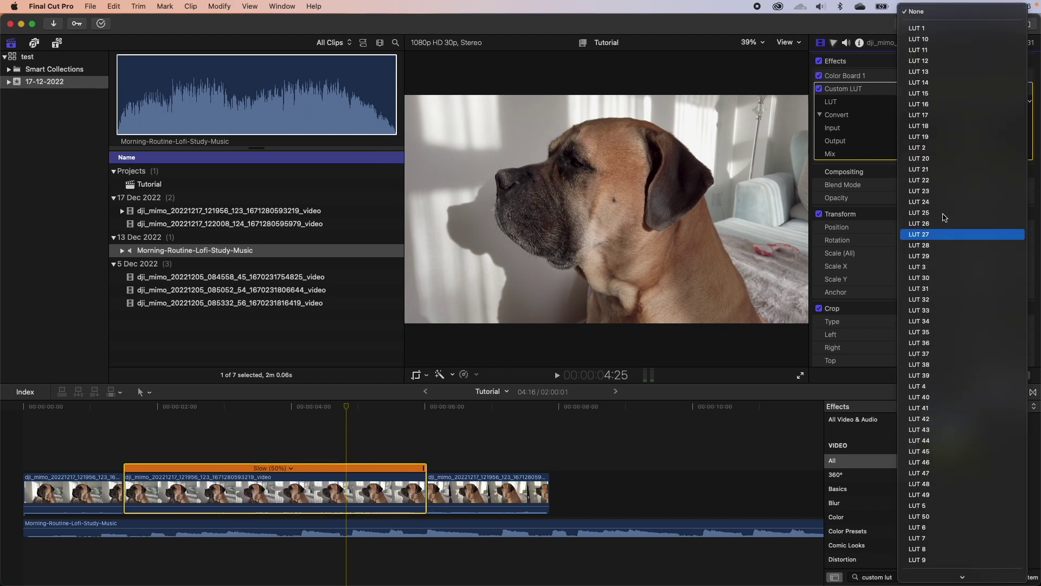
pyautogui.click(953, 180)
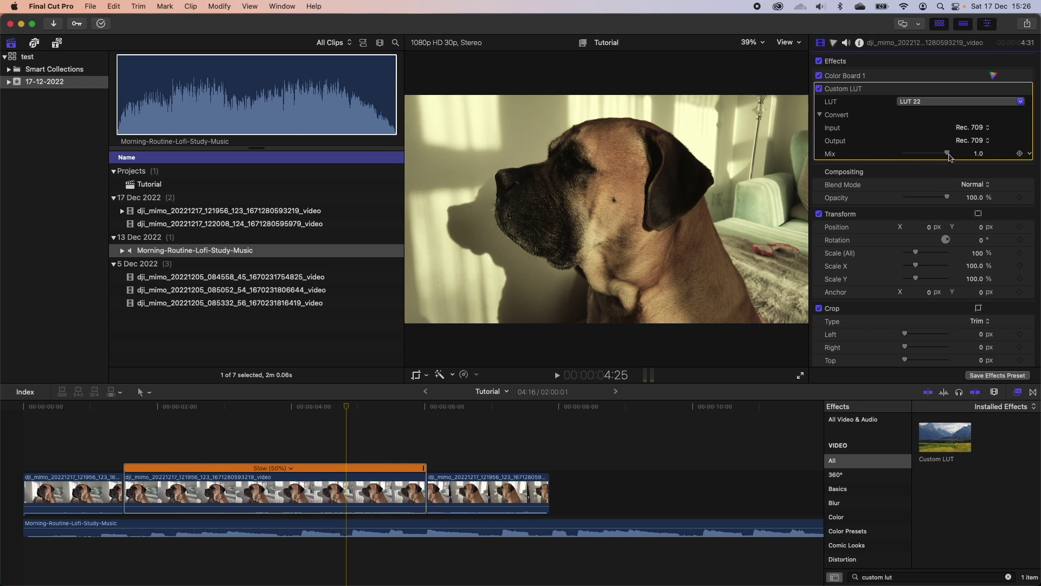
# Try the Custom LUT mix at 0, 0.35 and 0.28, and compare the clip with and without the effect
pyautogui.moveTo(949, 158); pyautogui.dragTo(688, 154)
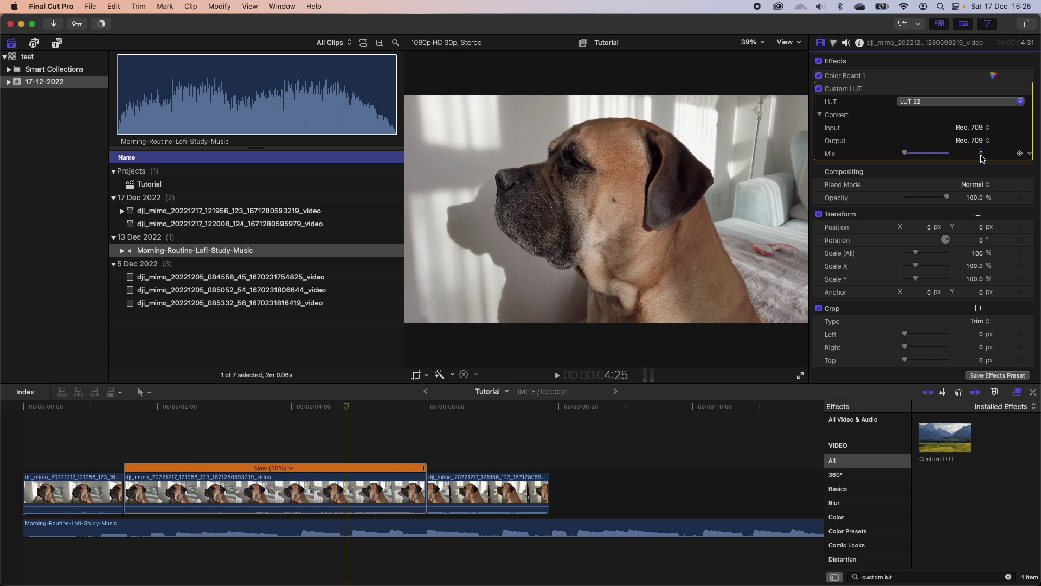
pyautogui.moveTo(902, 153)
pyautogui.mouseDown()
pyautogui.moveTo(926, 158)
pyautogui.moveTo(890, 158)
pyautogui.moveTo(946, 158)
pyautogui.moveTo(923, 156)
pyautogui.mouseUp()
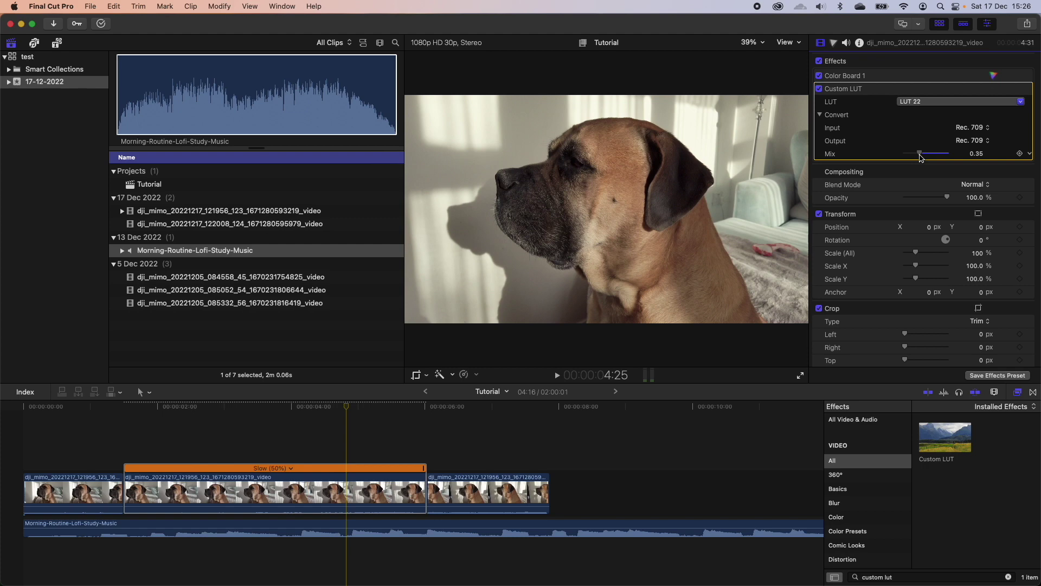
pyautogui.moveTo(921, 158); pyautogui.dragTo(918, 159)
pyautogui.click(819, 89)
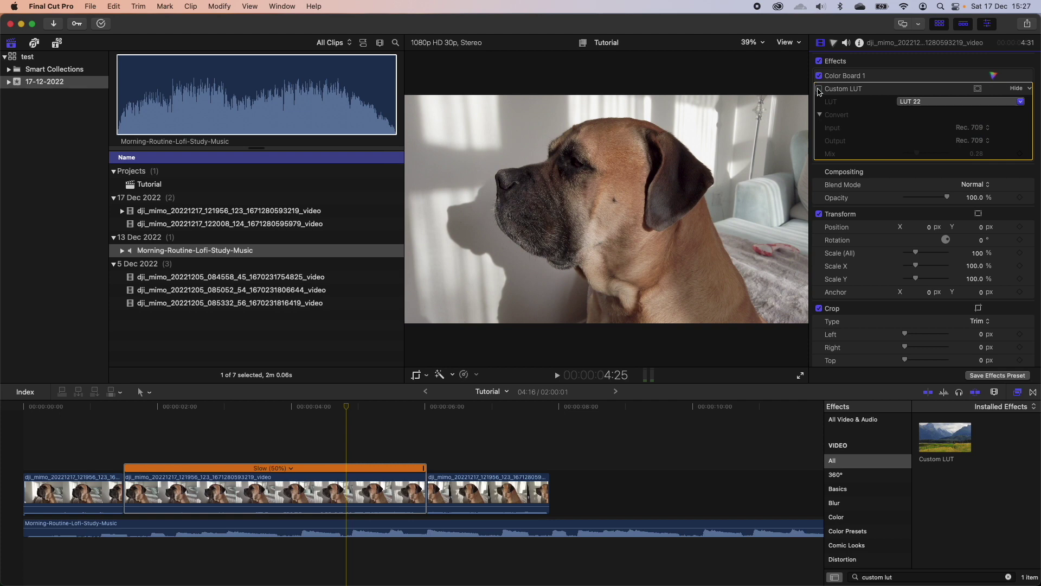
pyautogui.click(819, 89)
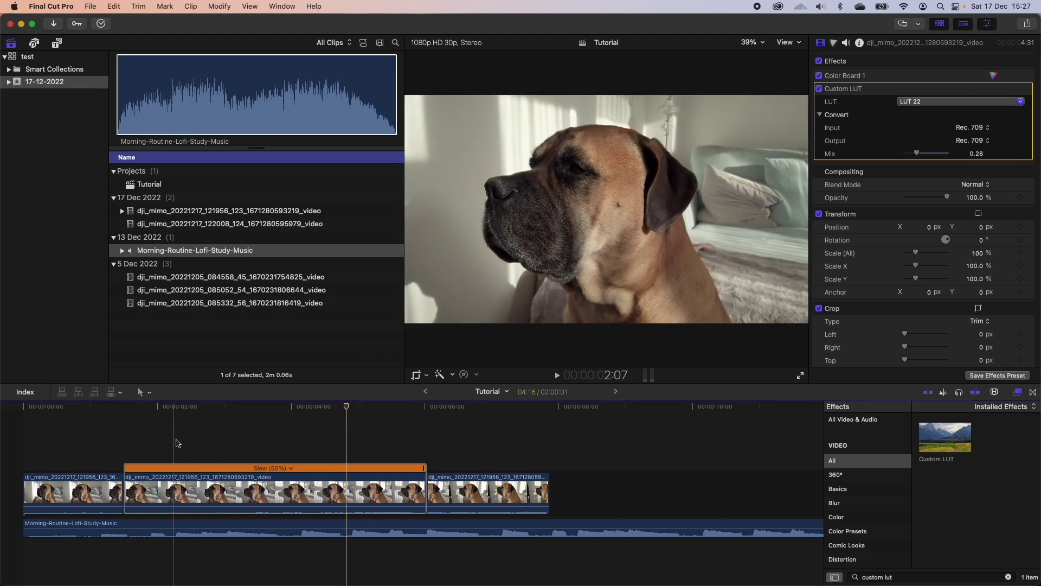
# Try LUT 23 with a different mix on the middle clip and undo both changes
pyautogui.click(918, 103)
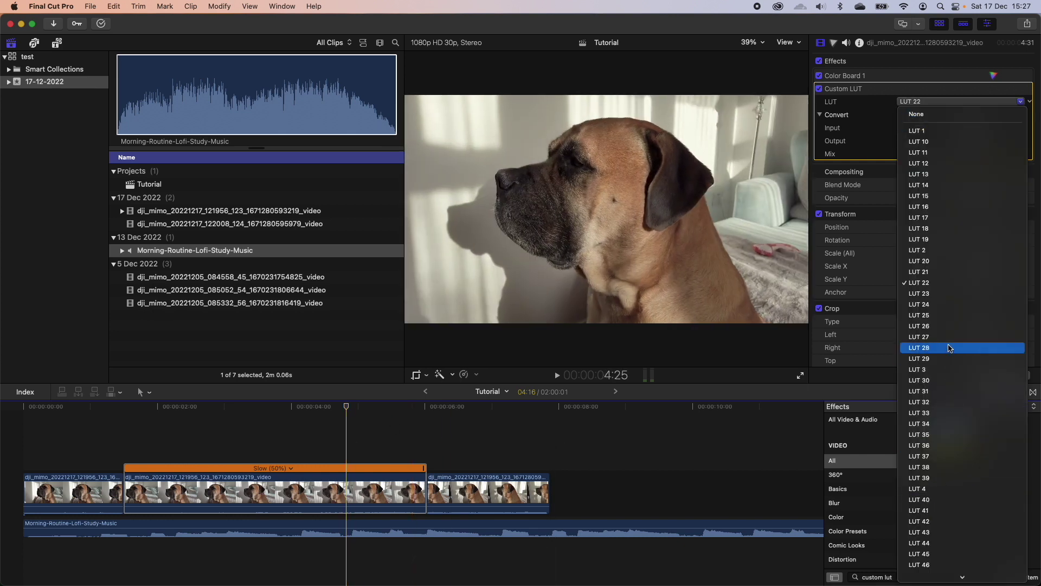
pyautogui.click(944, 294)
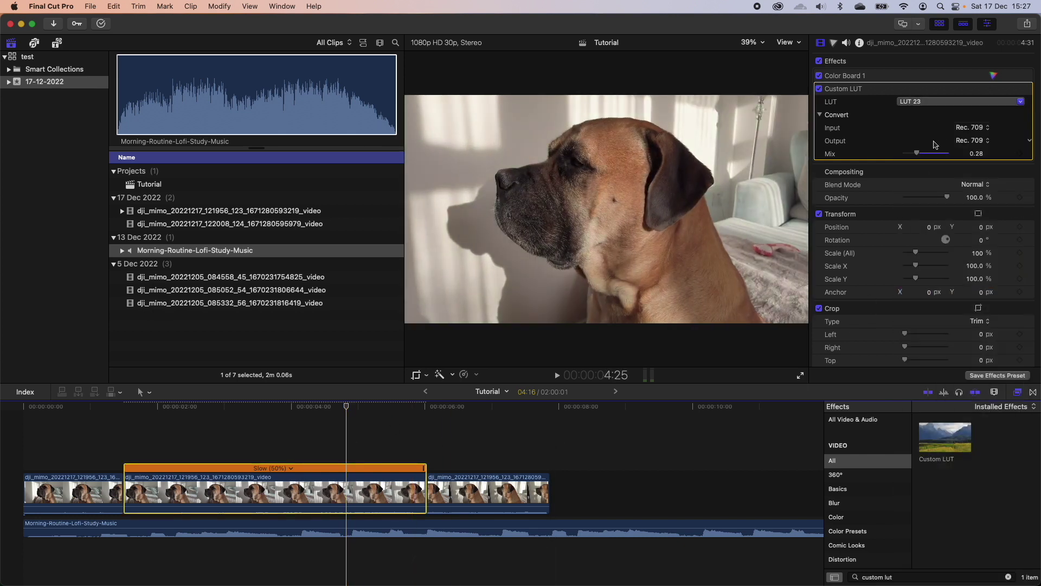
pyautogui.moveTo(917, 154)
pyautogui.mouseDown()
pyautogui.moveTo(952, 156)
pyautogui.moveTo(903, 157)
pyautogui.moveTo(932, 164)
pyautogui.mouseUp()
pyautogui.press('super+z')
pyautogui.press('super+z')
# Set the mix of LUT 22 on the slowed clip to 0.43
pyautogui.moveTo(916, 153); pyautogui.dragTo(925, 155)
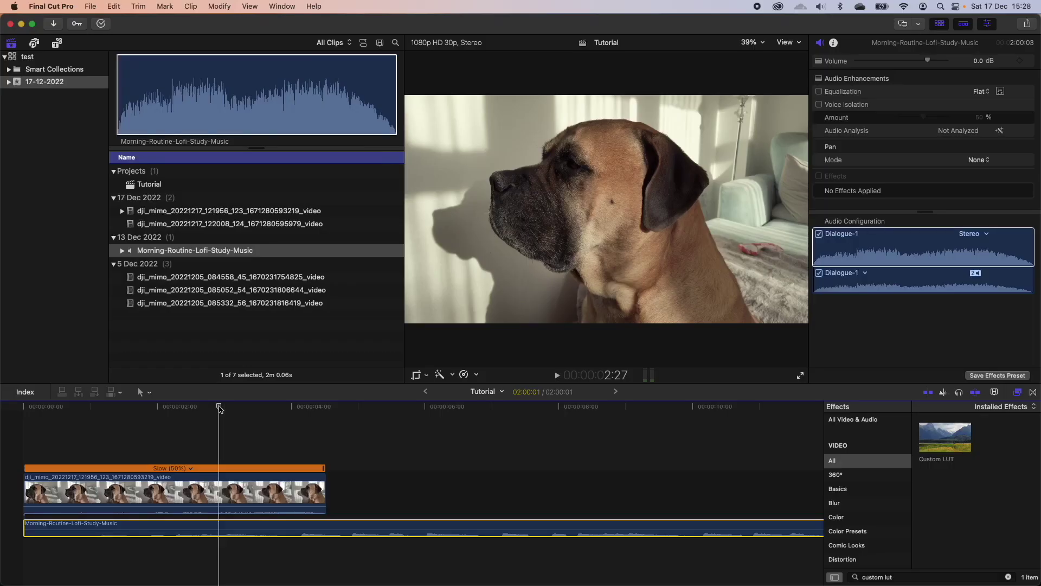
# Examine the 360°, Backgrounds and Solids generators, previewing the Beam background
pyautogui.click(58, 42)
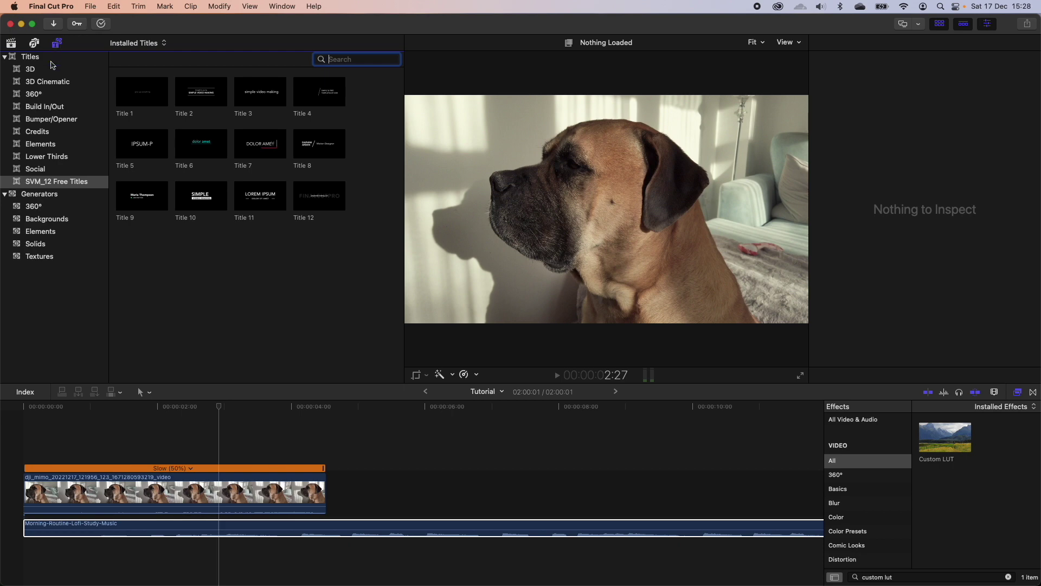
pyautogui.click(60, 211)
pyautogui.click(66, 222)
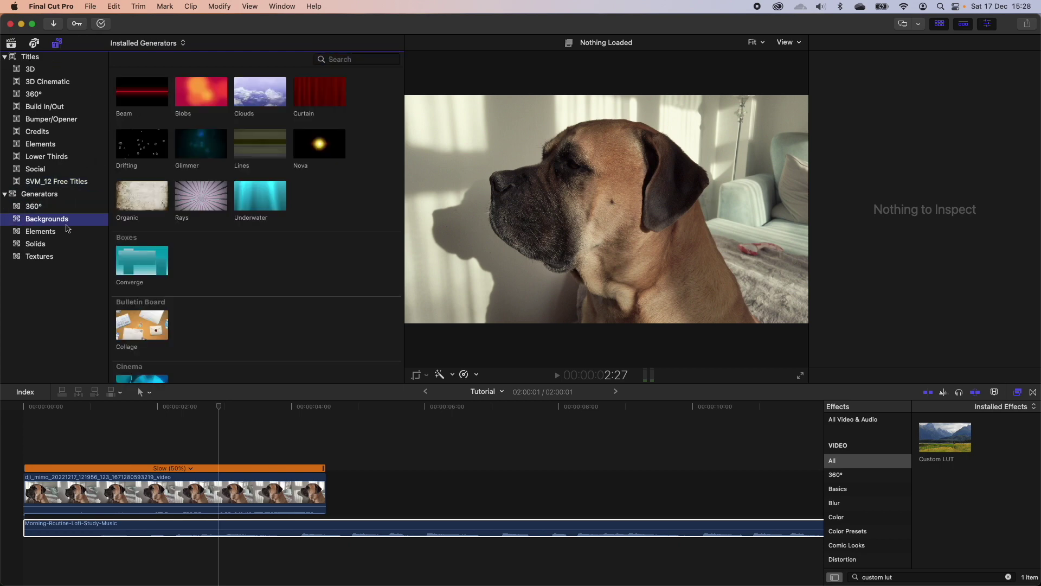
pyautogui.click(127, 98)
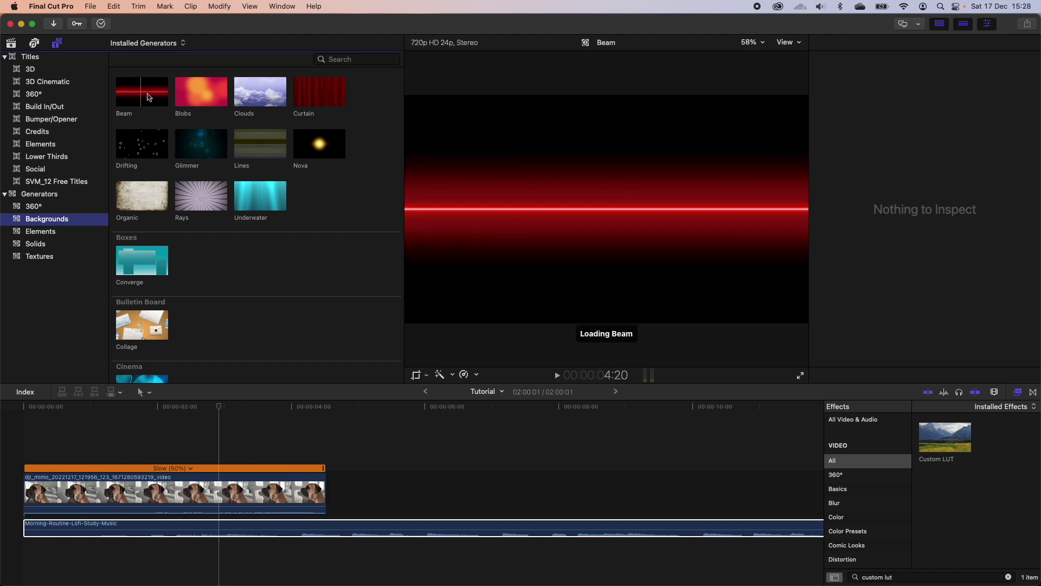
pyautogui.click(65, 247)
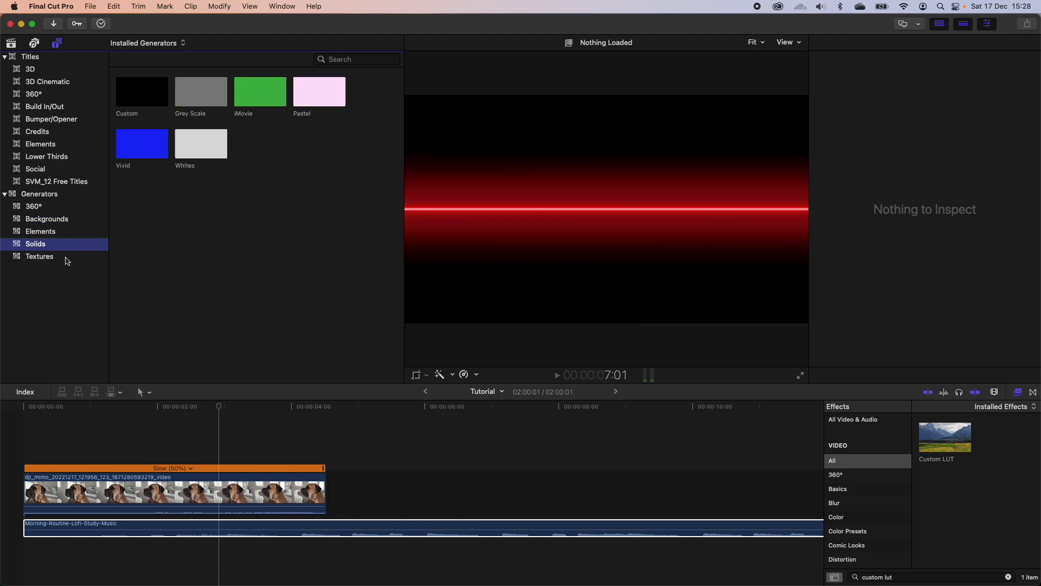
# Try the Industrial texture generator directly after the slowed clip in the timeline and delete it again
pyautogui.click(66, 257)
pyautogui.click(129, 150)
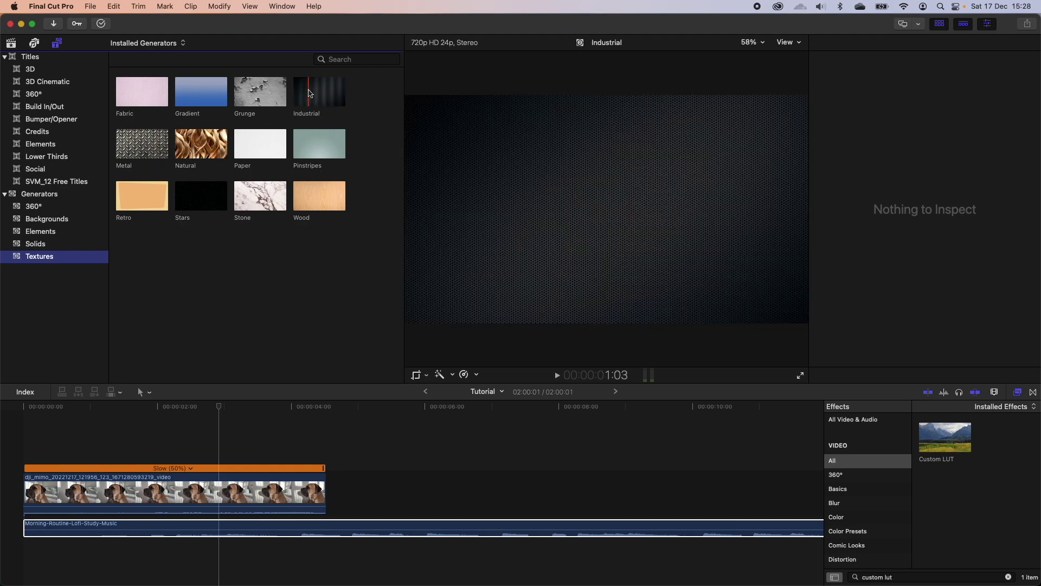
pyautogui.moveTo(301, 91); pyautogui.dragTo(355, 451)
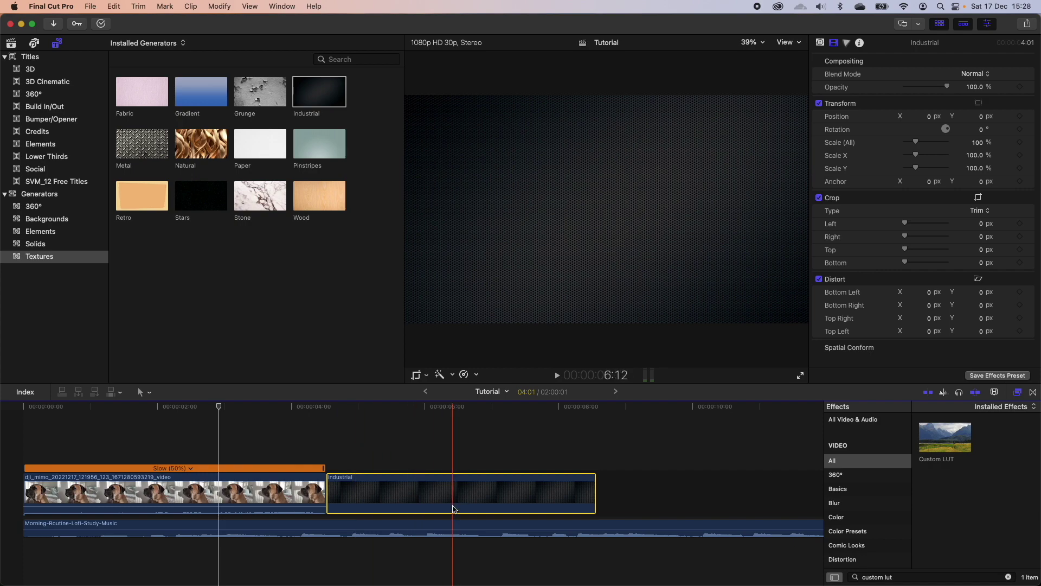
pyautogui.press('Delete')
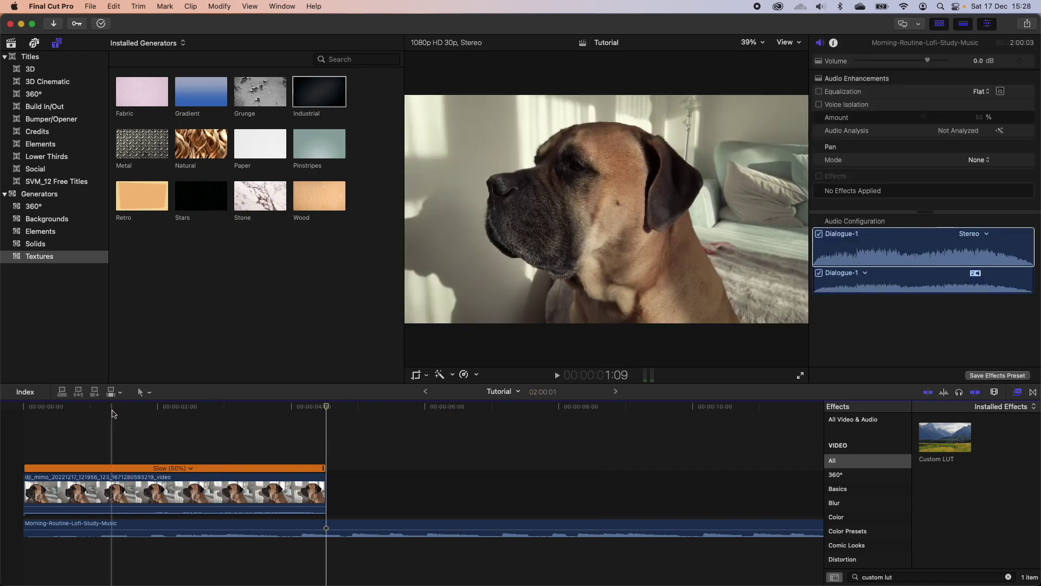
# Select the slowed clip with the playhead at 1:09, and browse all installed titles, previewing Splash - Ink Splats
pyautogui.click(113, 413)
pyautogui.click(128, 488)
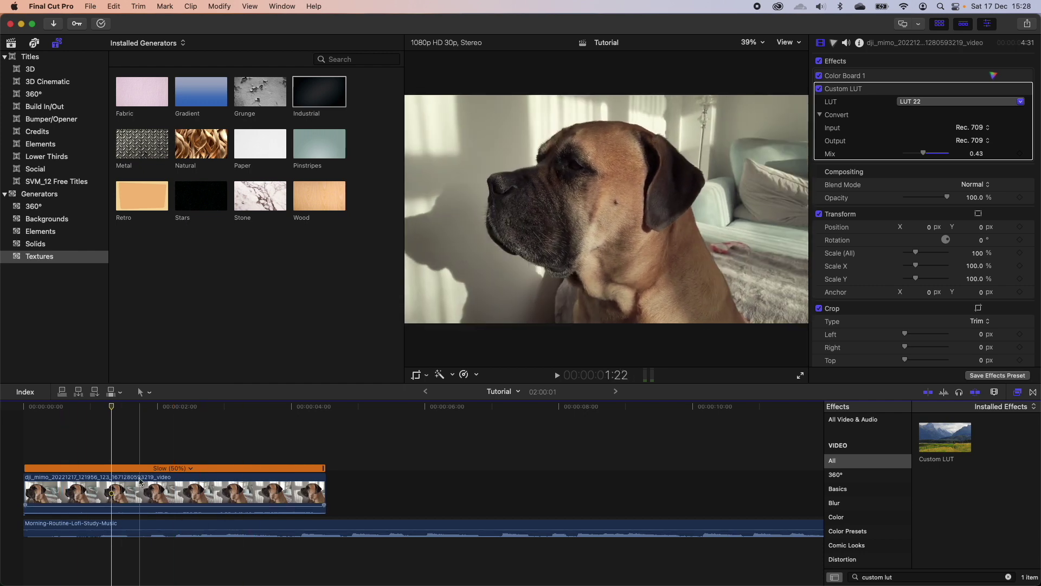
pyautogui.click(27, 57)
pyautogui.scroll(-5, 226, 211)
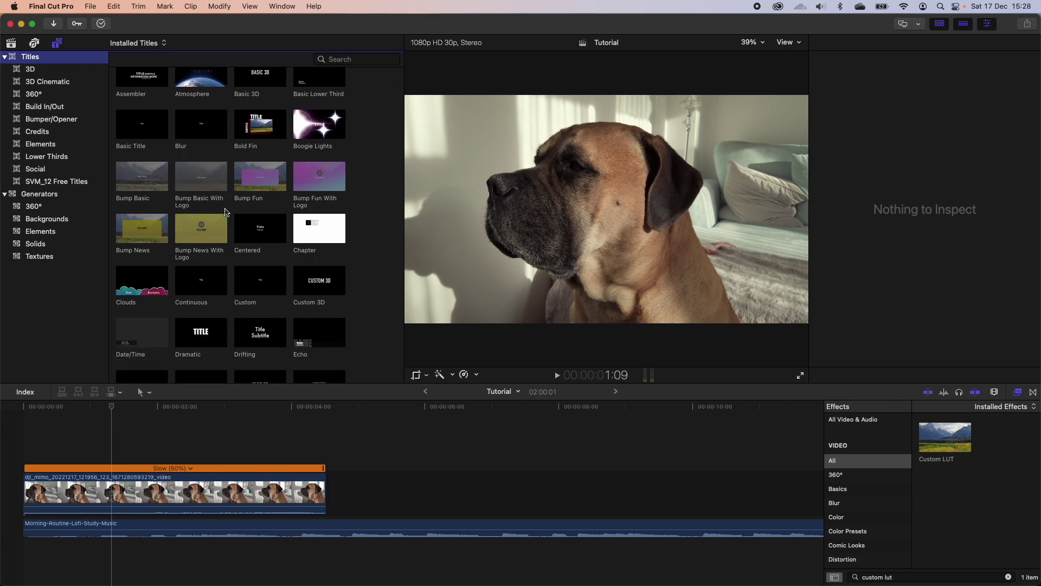
pyautogui.scroll(-9, 227, 212)
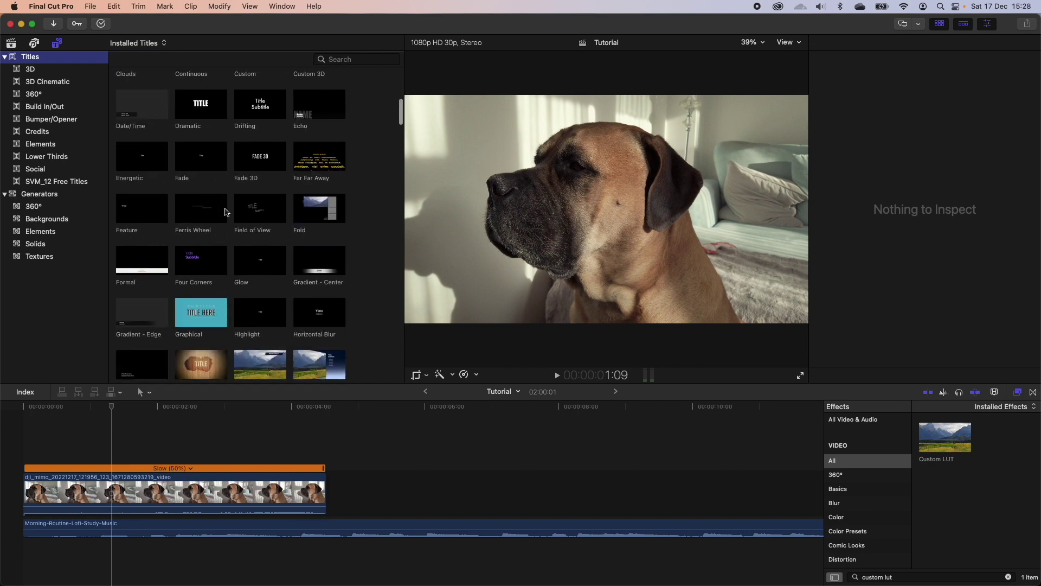
pyautogui.scroll(-15, 227, 212)
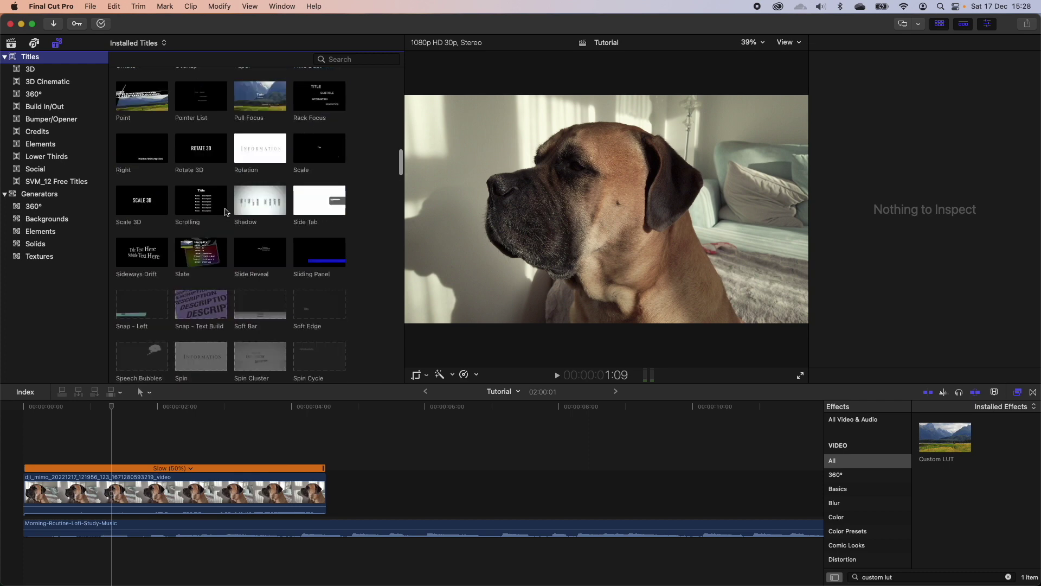
pyautogui.scroll(-11, 226, 211)
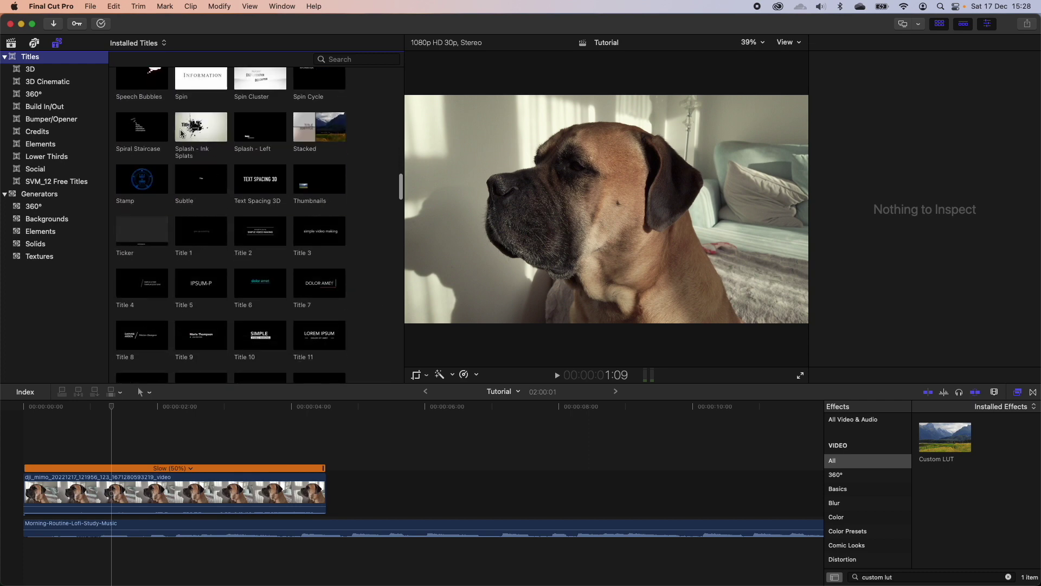
pyautogui.click(181, 133)
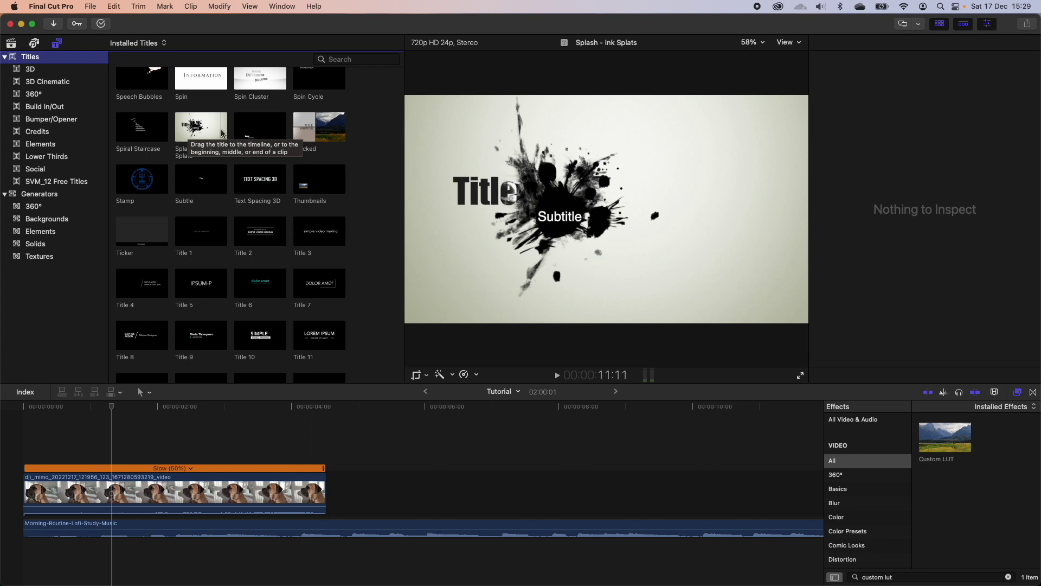
pyautogui.scroll(-3, 222, 132)
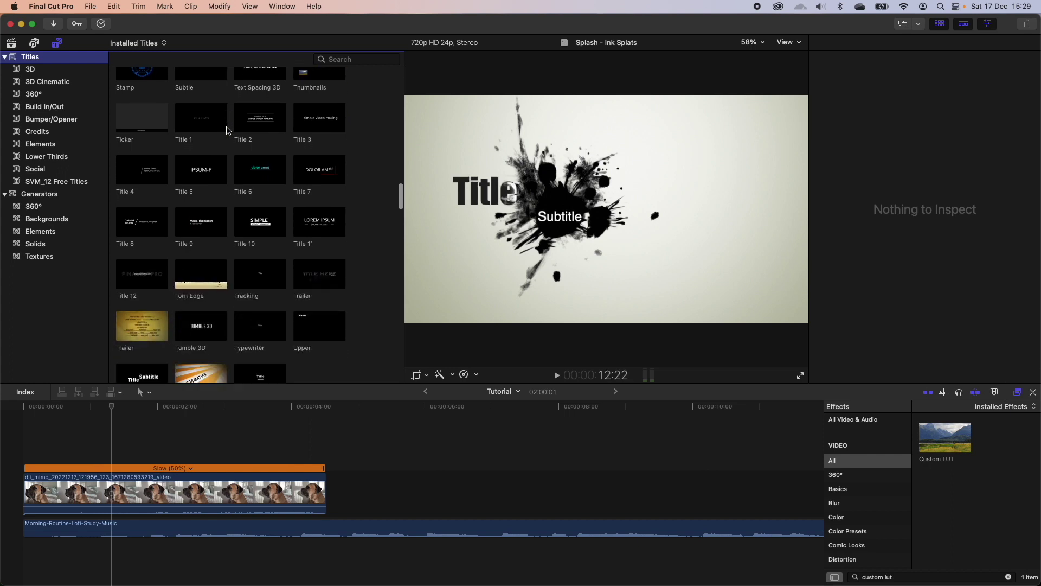
pyautogui.scroll(-3, 228, 130)
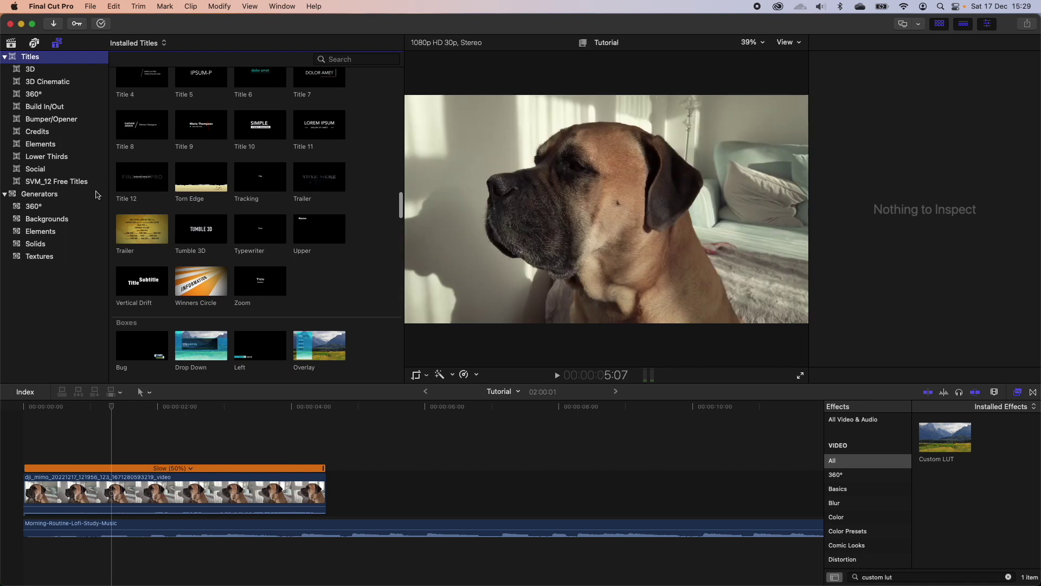
# Add Title 2 from SVM_12 Free Titles above the start of the slowed clip, and shorten it to the clip's end for playback
pyautogui.click(54, 181)
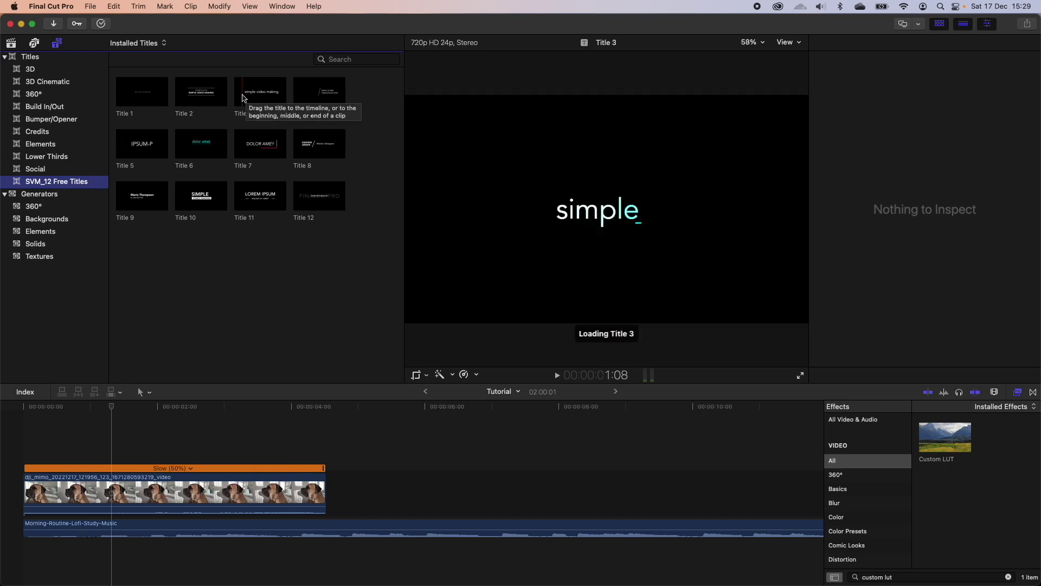
pyautogui.click(200, 96)
pyautogui.moveTo(201, 96); pyautogui.dragTo(26, 456)
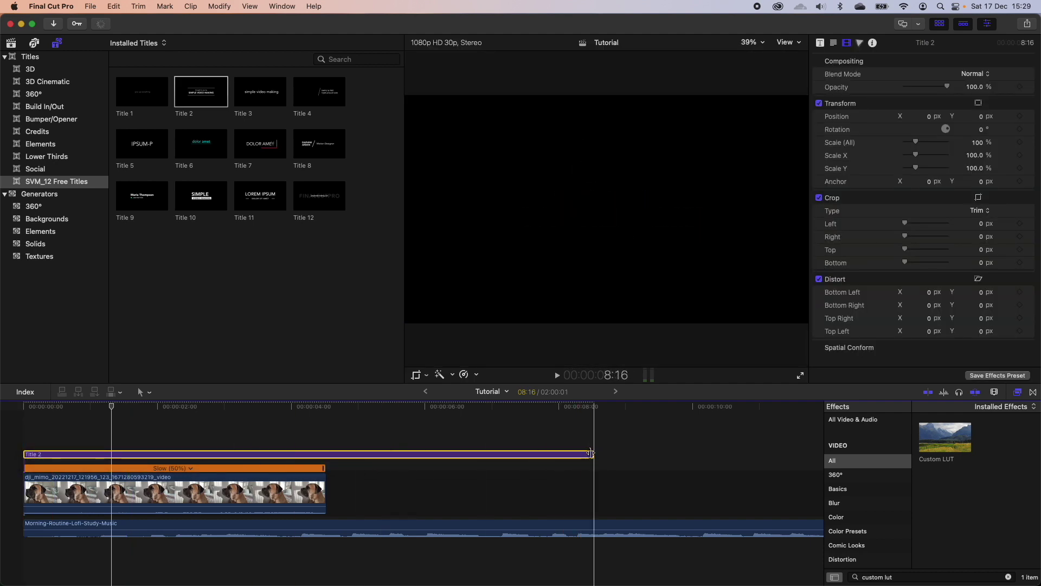
pyautogui.moveTo(591, 452); pyautogui.dragTo(325, 452)
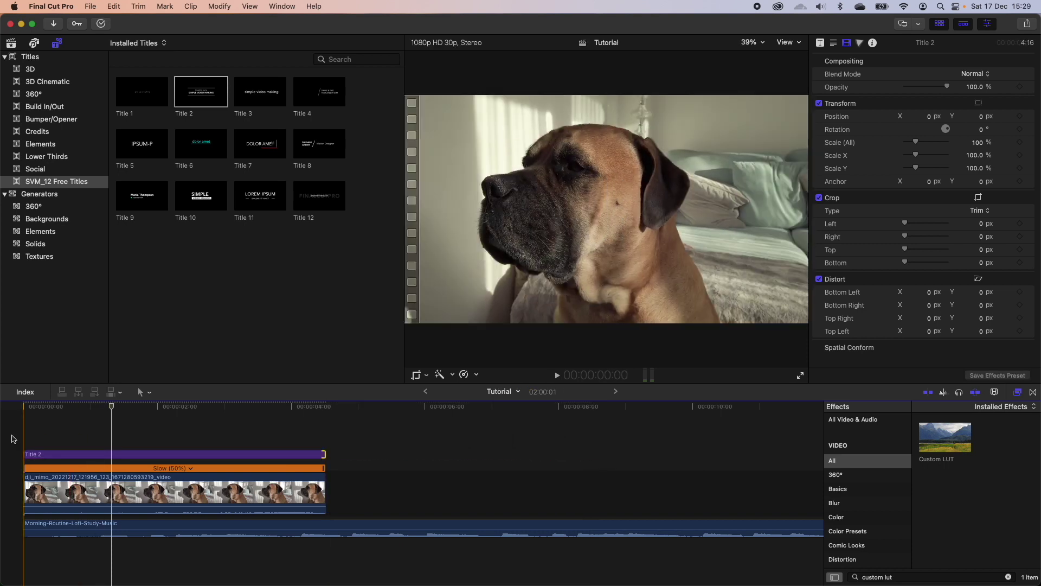
pyautogui.press('space')
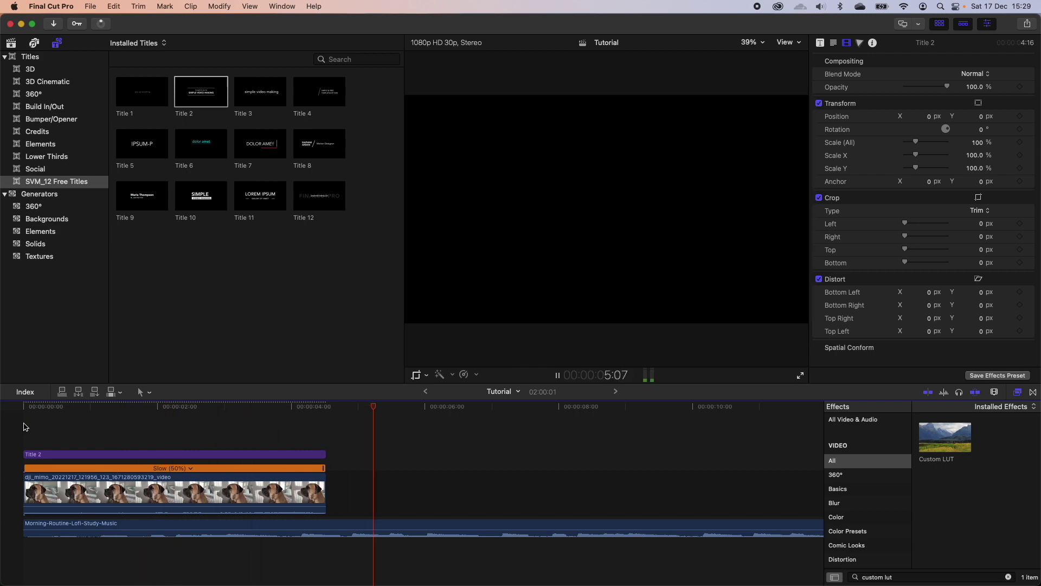
# Cut the Morning-Routine-Lofi-Study-Music track at the end of the slowed clip and delete the remainder
pyautogui.click(380, 526)
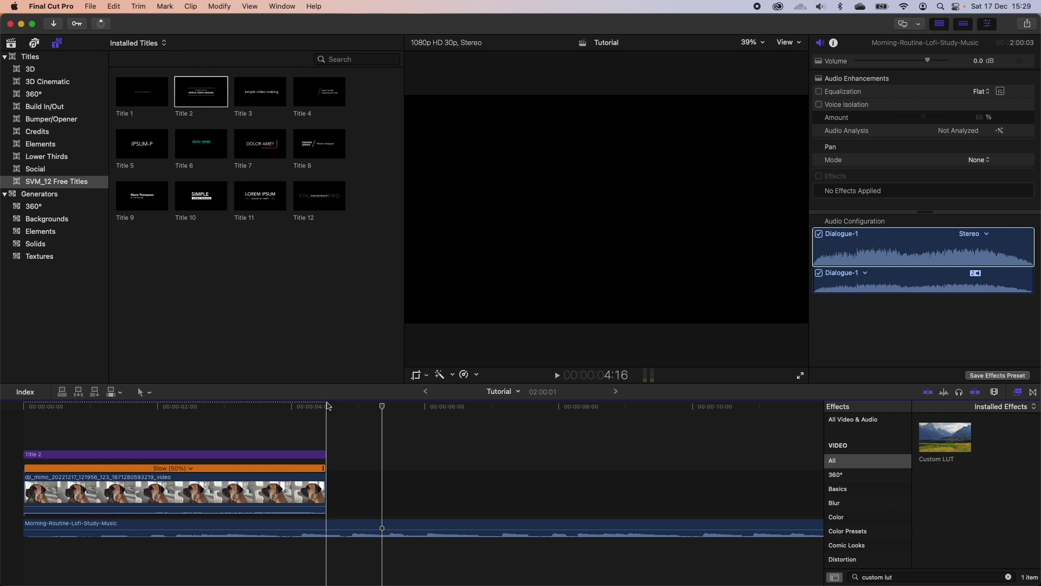
pyautogui.click(327, 519)
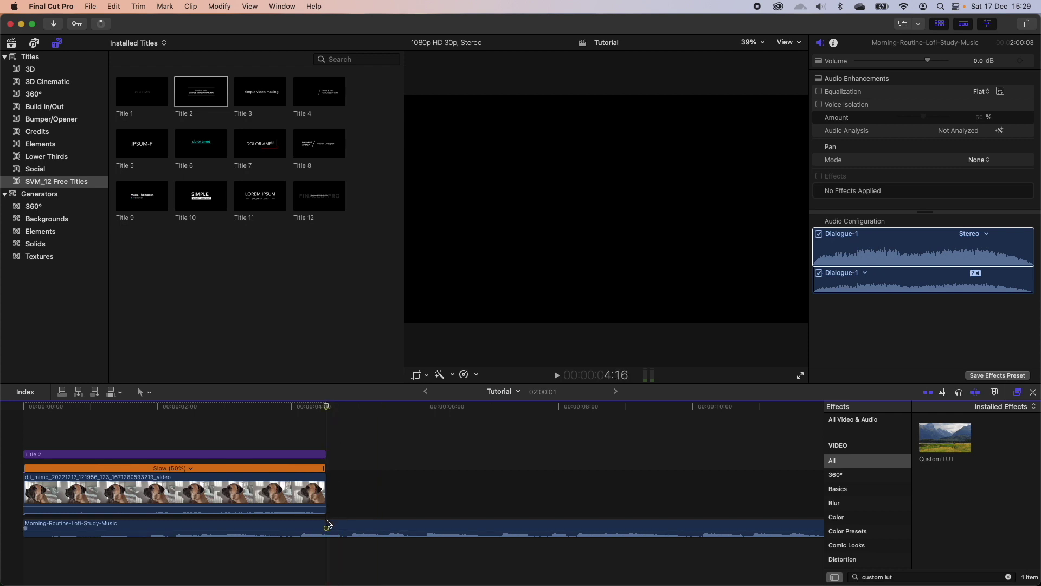
pyautogui.press('super+b')
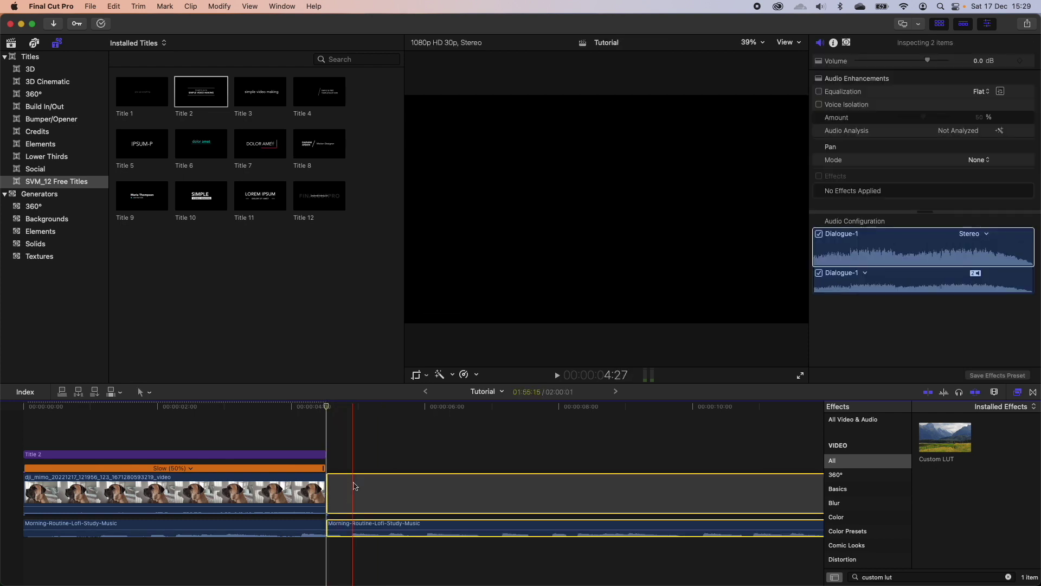
pyautogui.press('Delete')
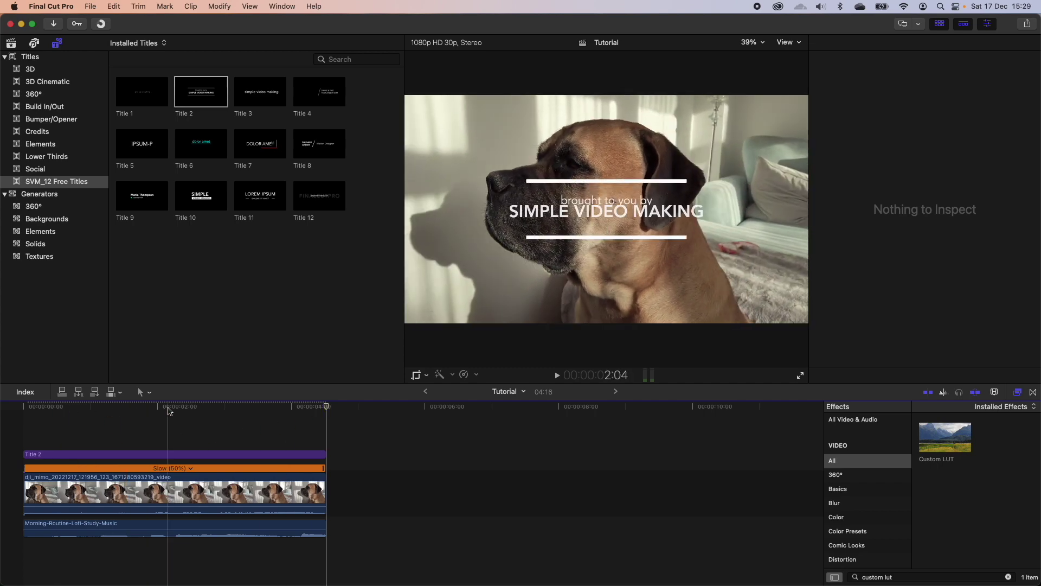
# With the playhead at 2:20, replace the upper line of Title 2 with "I hope you enjoy this tutorial"
pyautogui.click(169, 411)
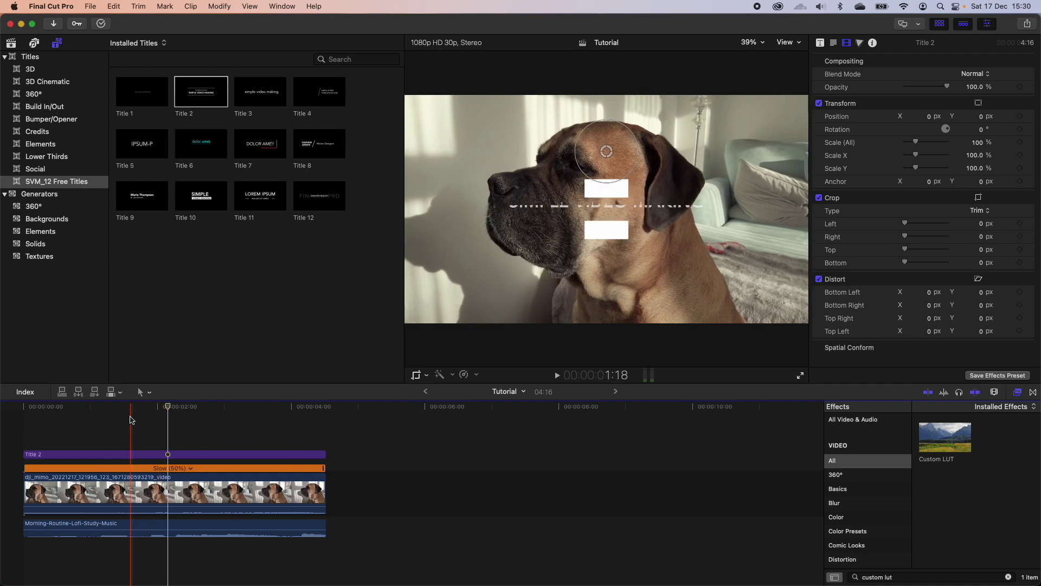
pyautogui.click(202, 416)
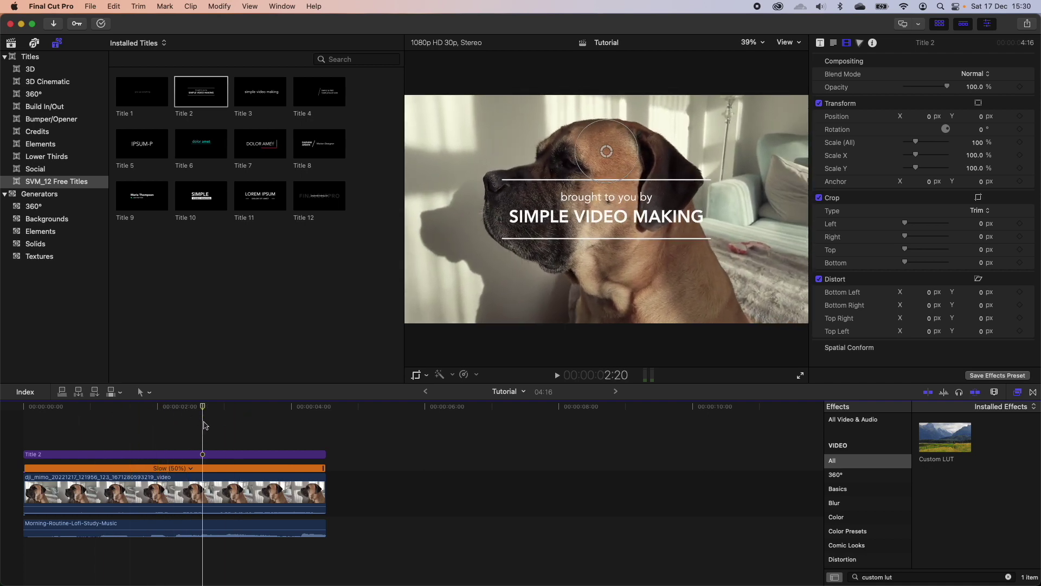
pyautogui.click(206, 454)
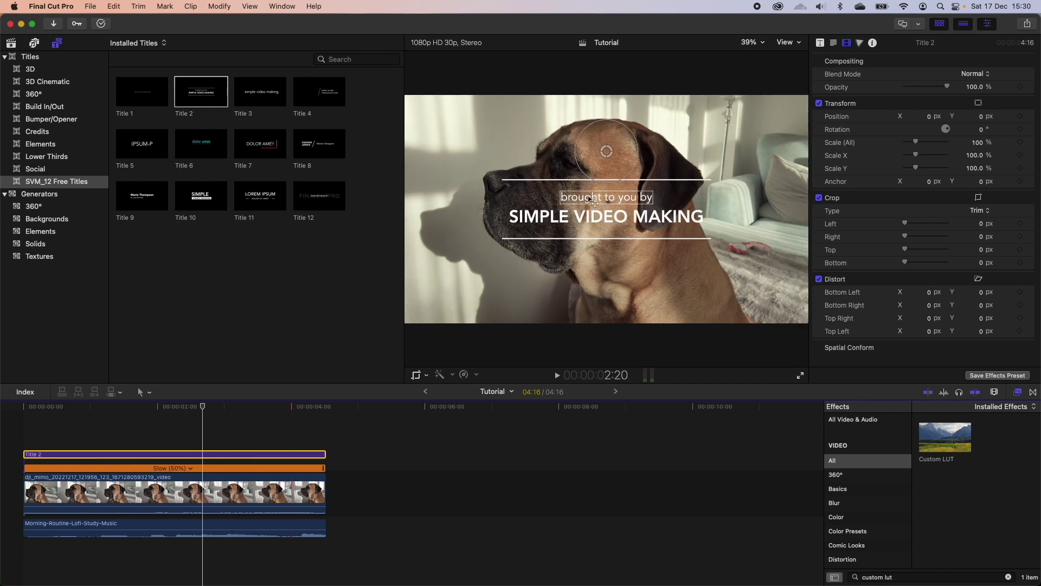
pyautogui.doubleClick(590, 198)
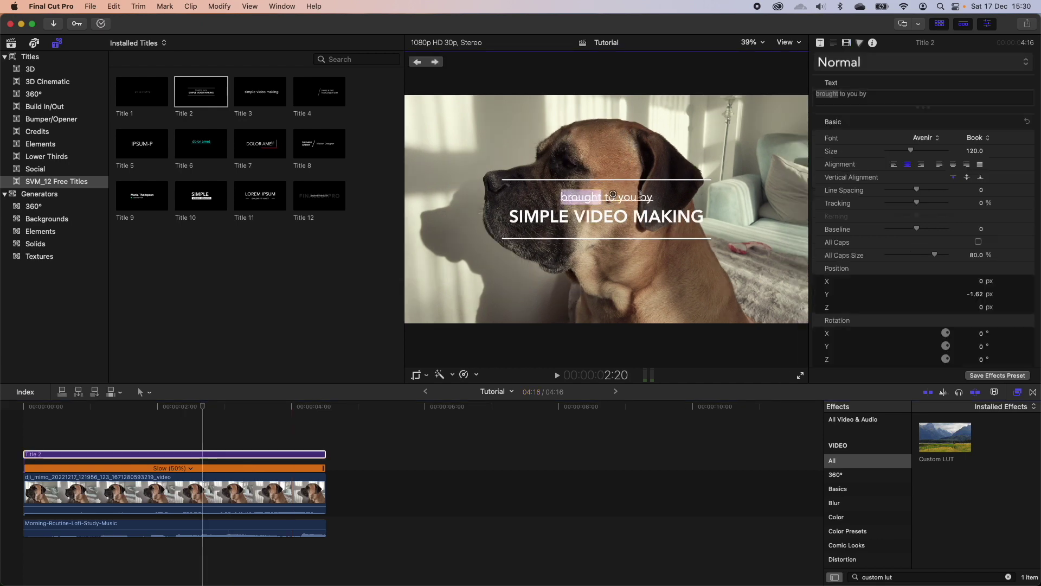
pyautogui.press('super+a')
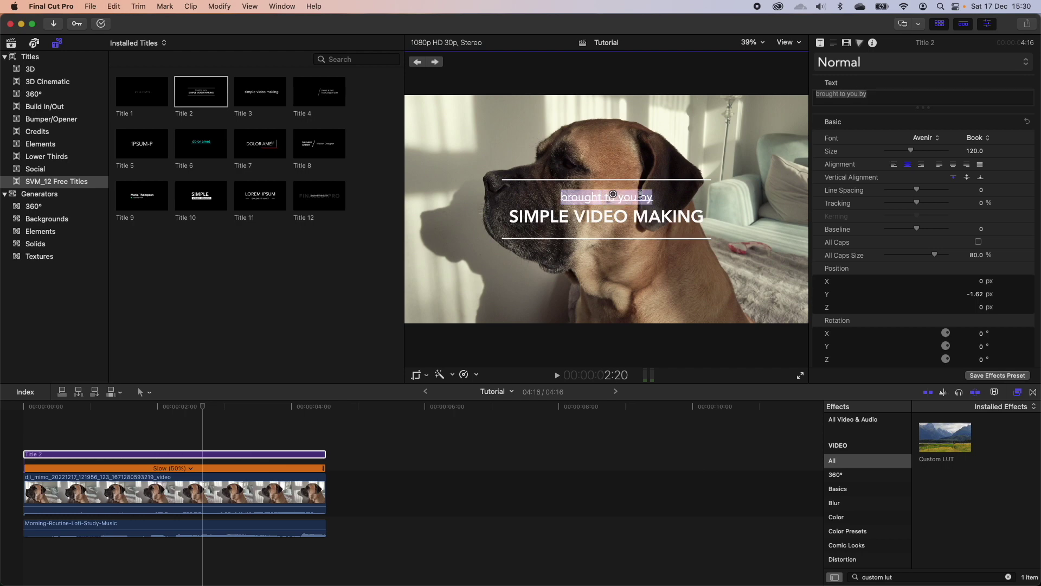
pyautogui.write('I hope you enjoy')
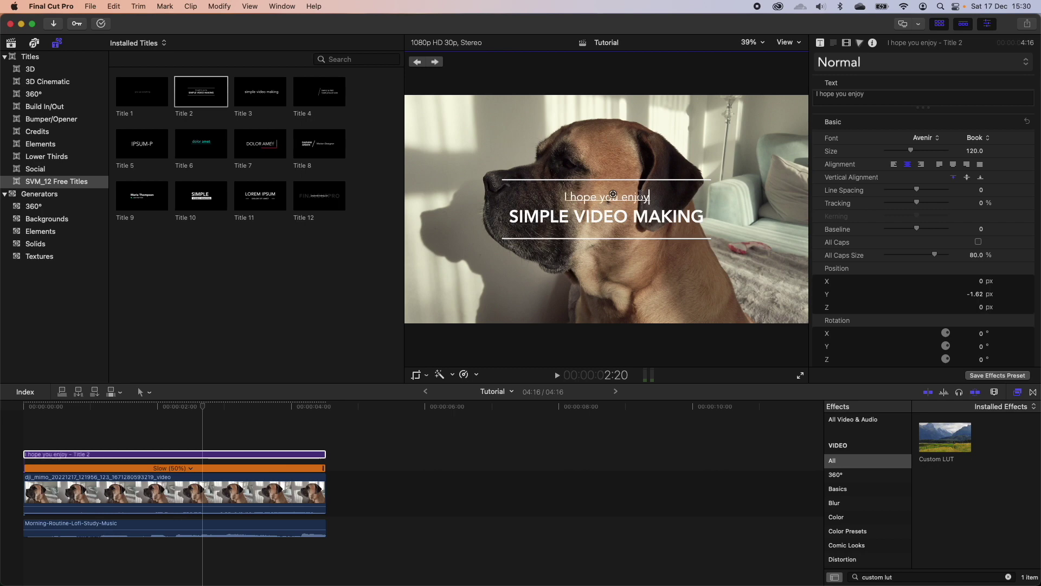
pyautogui.write(' this')
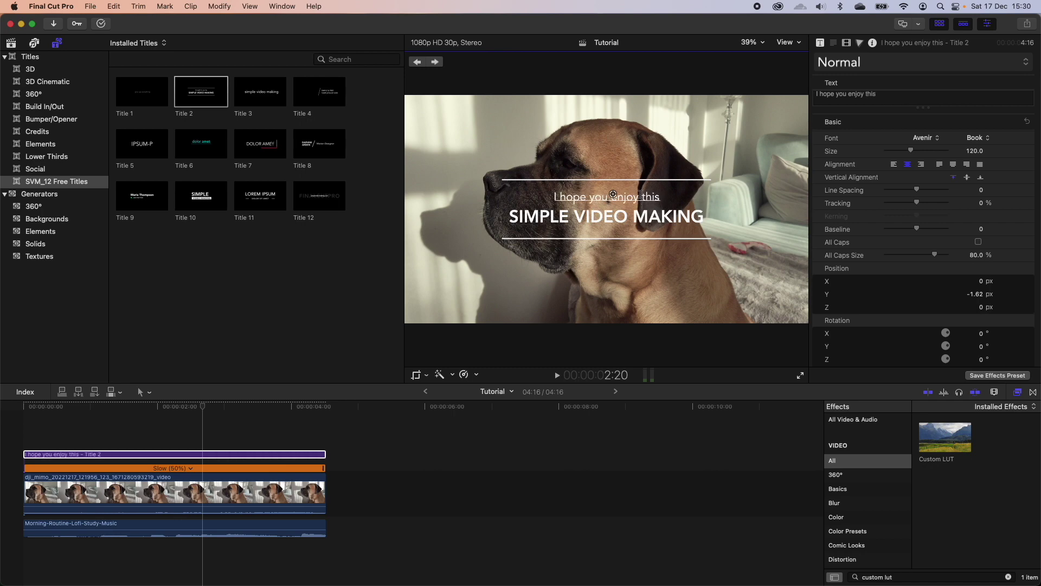
pyautogui.write(' tutorial')
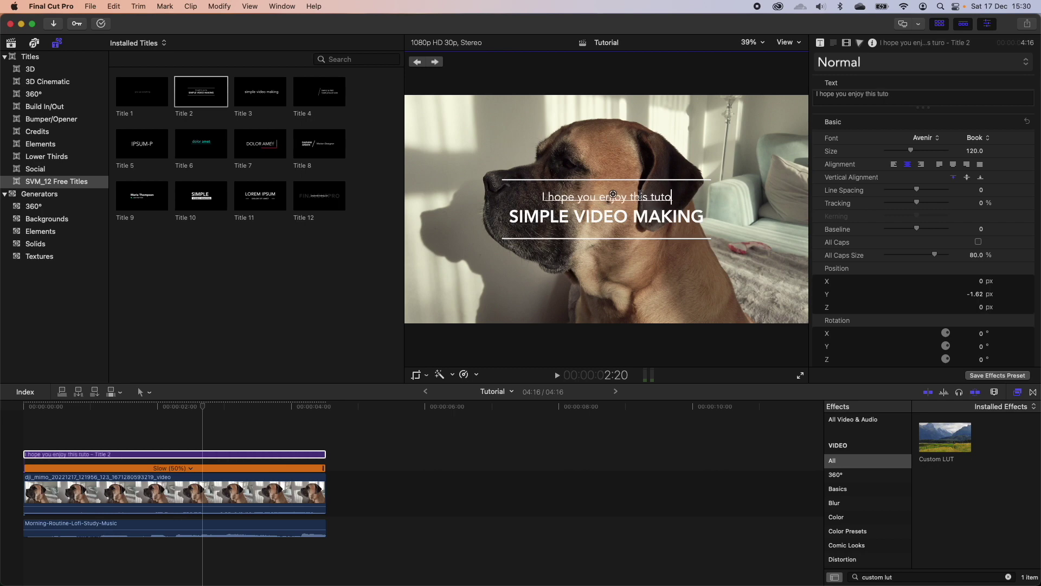
# Replace the title's lower line, "SIMPLE VIDEO MAKING", with "Like, Comment & Subscribe"
pyautogui.doubleClick(608, 220)
pyautogui.tripleClick(609, 228)
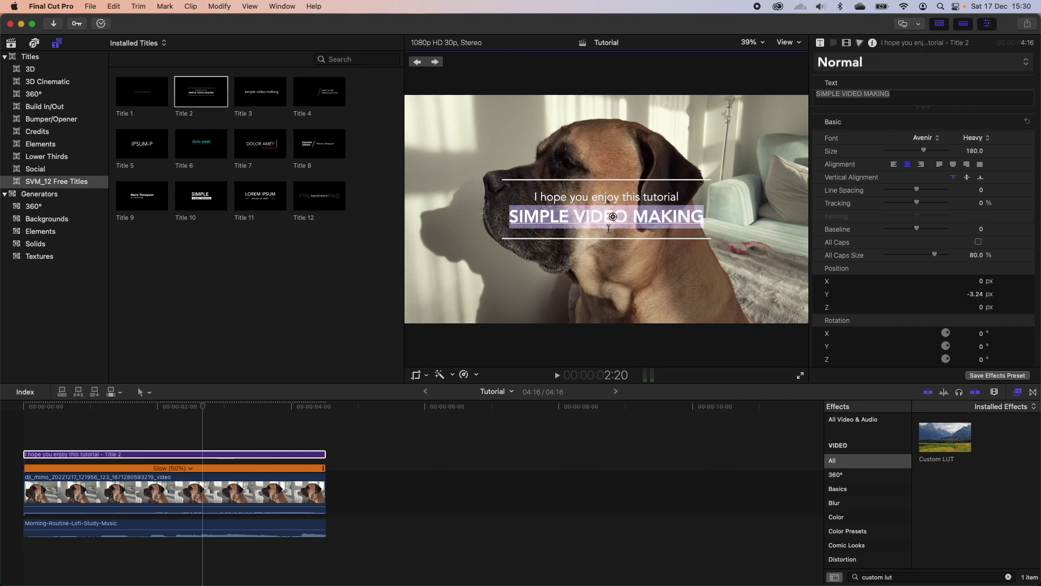
pyautogui.write('Make')
pyautogui.press('BackSpace')
pyautogui.press('BackSpace')
pyautogui.press('BackSpace')
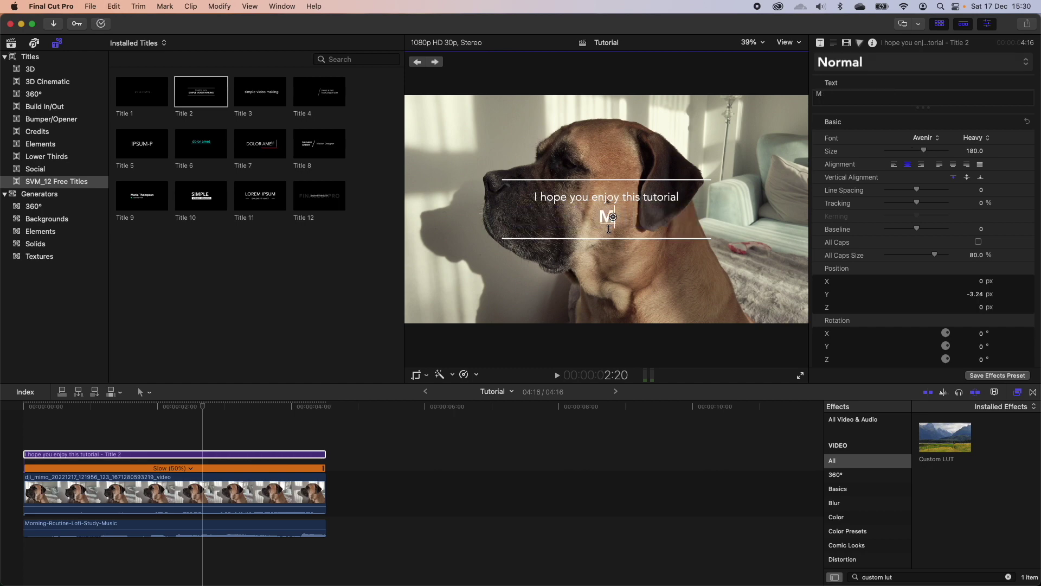
pyautogui.press('BackSpace')
pyautogui.write('Like, Cmo')
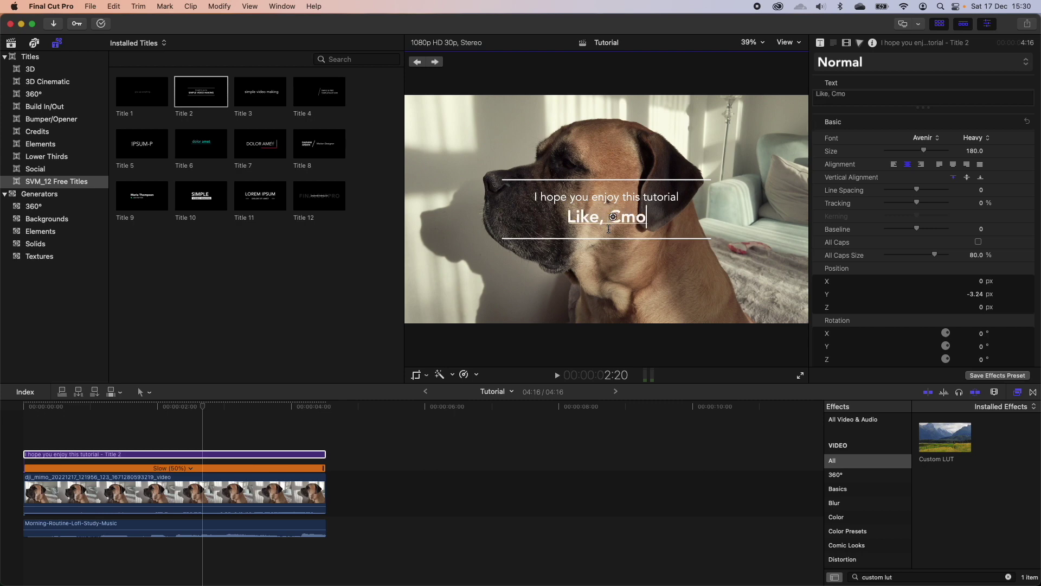
pyautogui.press('BackSpace')
pyautogui.press('BackSpace')
pyautogui.write('omment & ')
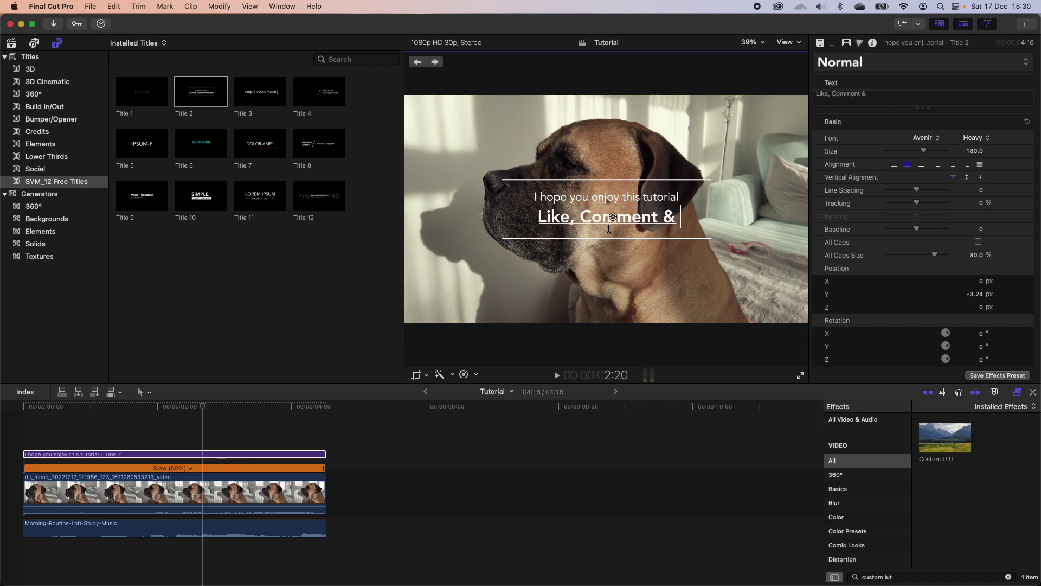
pyautogui.write('Subscribe')
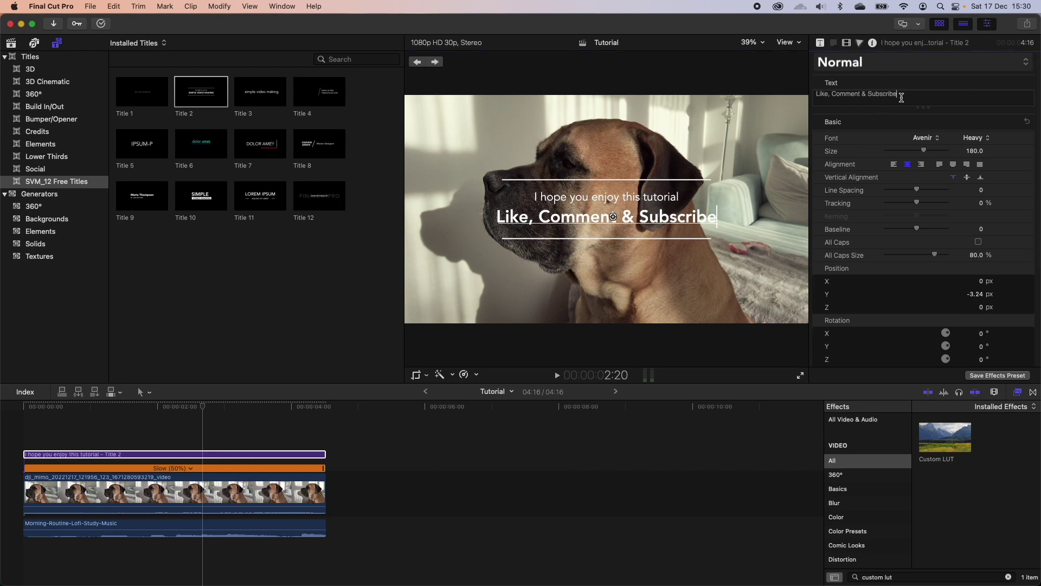
# Change the lower title line's typeface to Book, keeping Avenir as its font
pyautogui.click(670, 196)
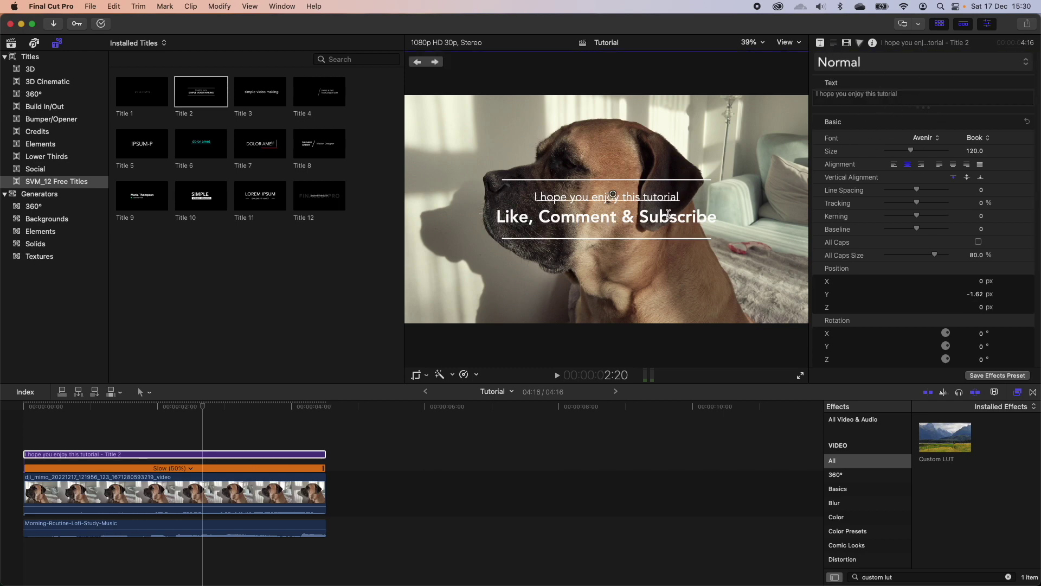
pyautogui.click(868, 95)
pyautogui.press('Tab')
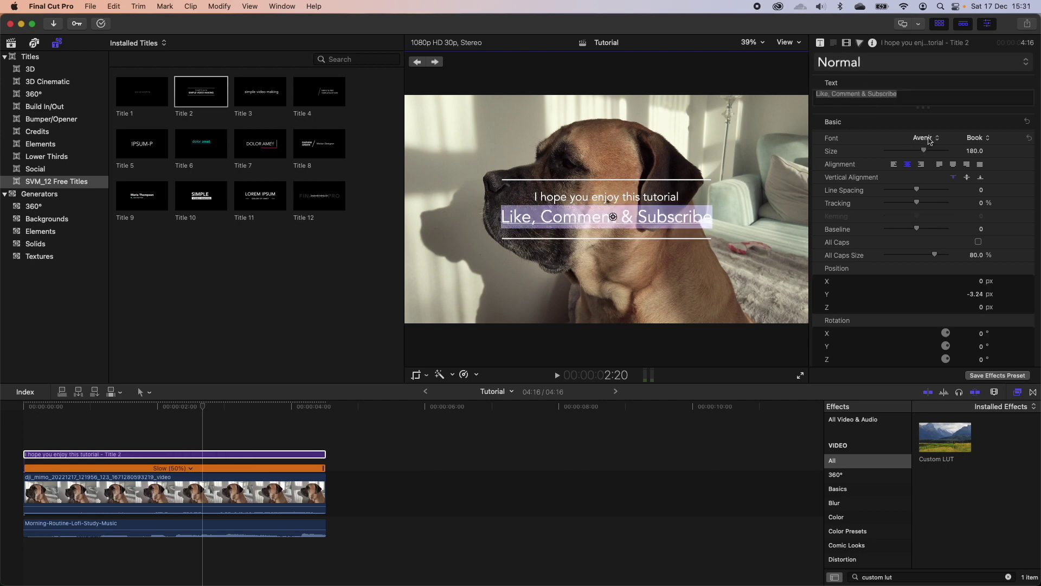
pyautogui.tripleClick(918, 96)
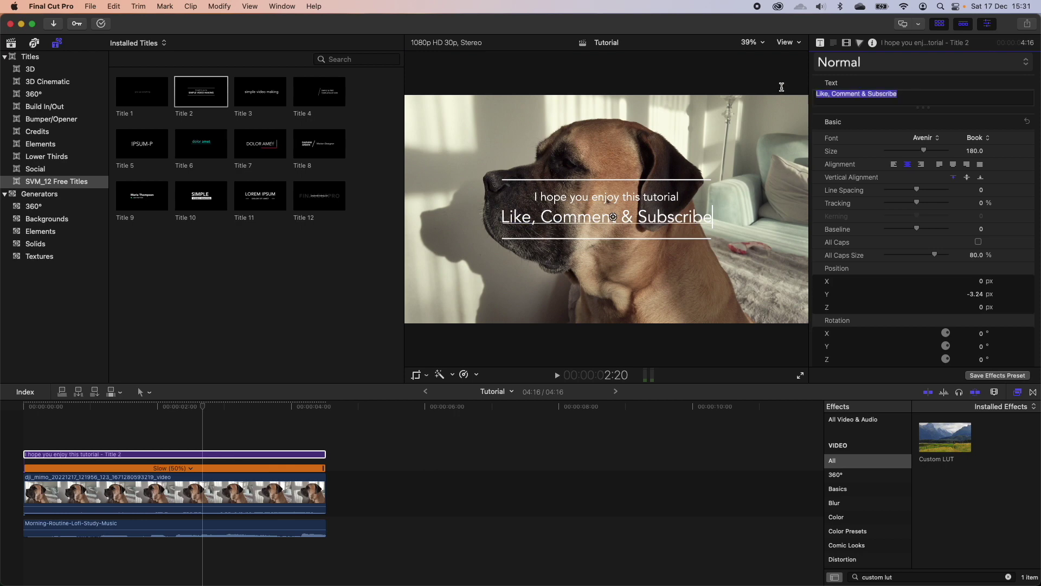
pyautogui.click(928, 139)
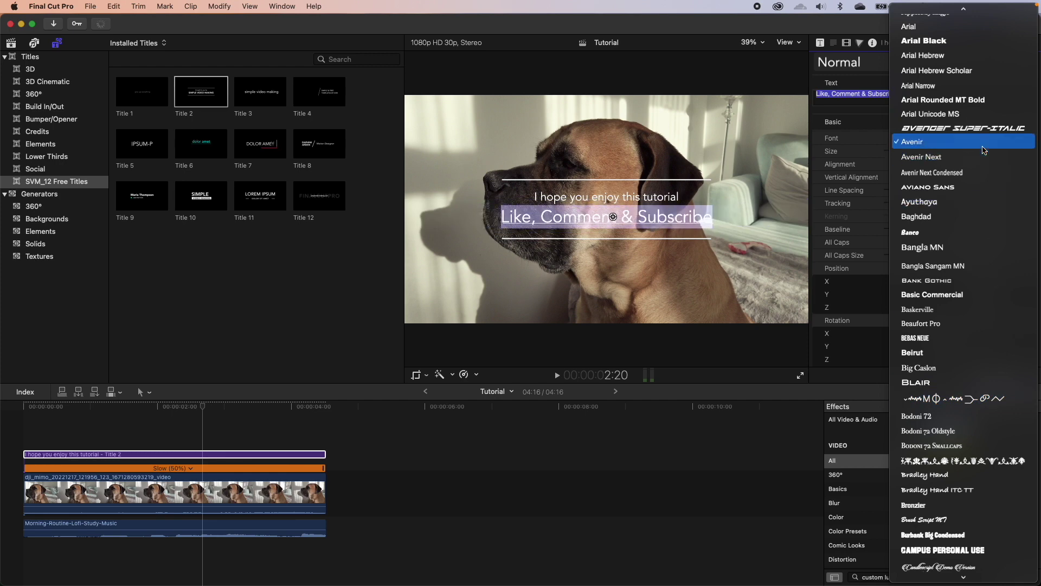
pyautogui.click(949, 142)
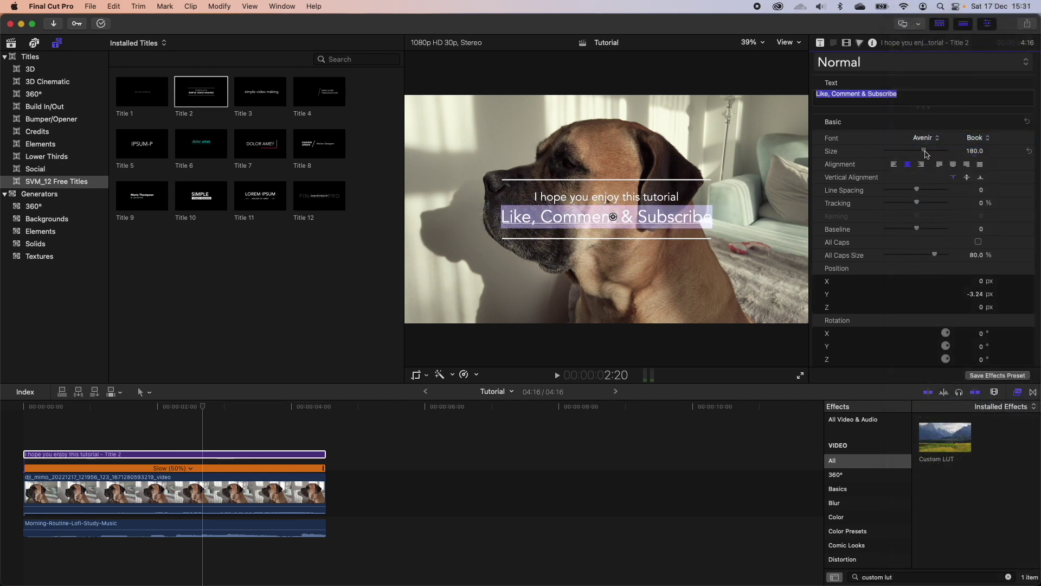
# Try a size of 120 for the lower title line, and finally set its size to 178
pyautogui.moveTo(924, 153)
pyautogui.mouseDown()
pyautogui.moveTo(908, 154)
pyautogui.moveTo(937, 153)
pyautogui.moveTo(904, 153)
pyautogui.moveTo(941, 153)
pyautogui.moveTo(910, 153)
pyautogui.moveTo(924, 156)
pyautogui.mouseUp()
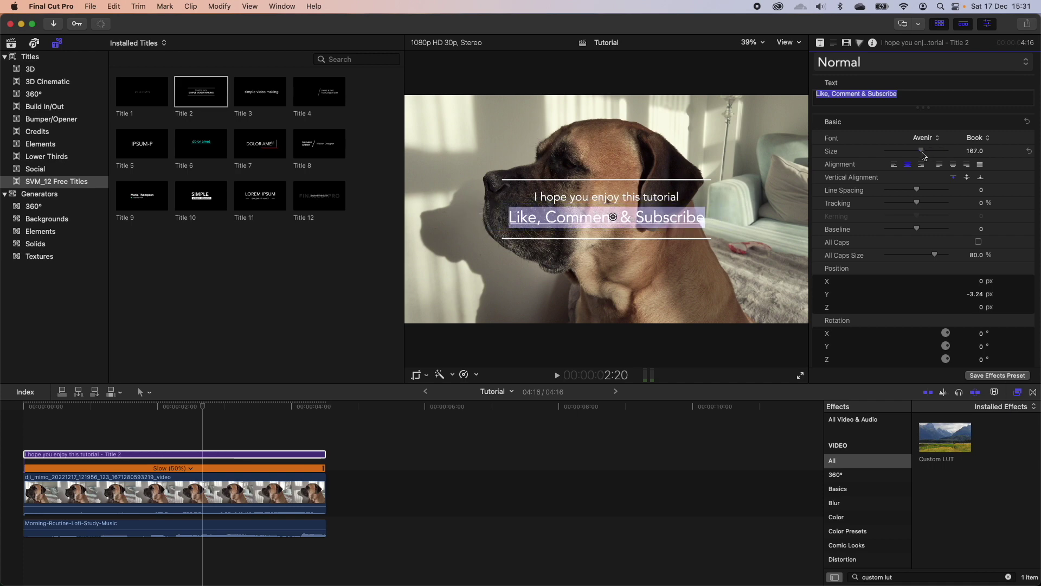
pyautogui.click(974, 152)
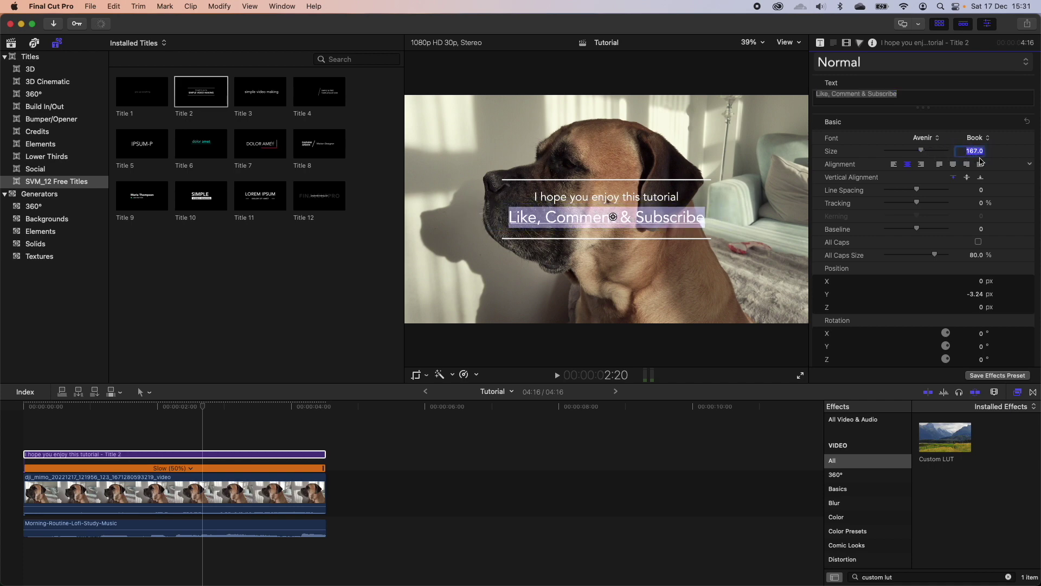
pyautogui.write('120')
pyautogui.press('Return')
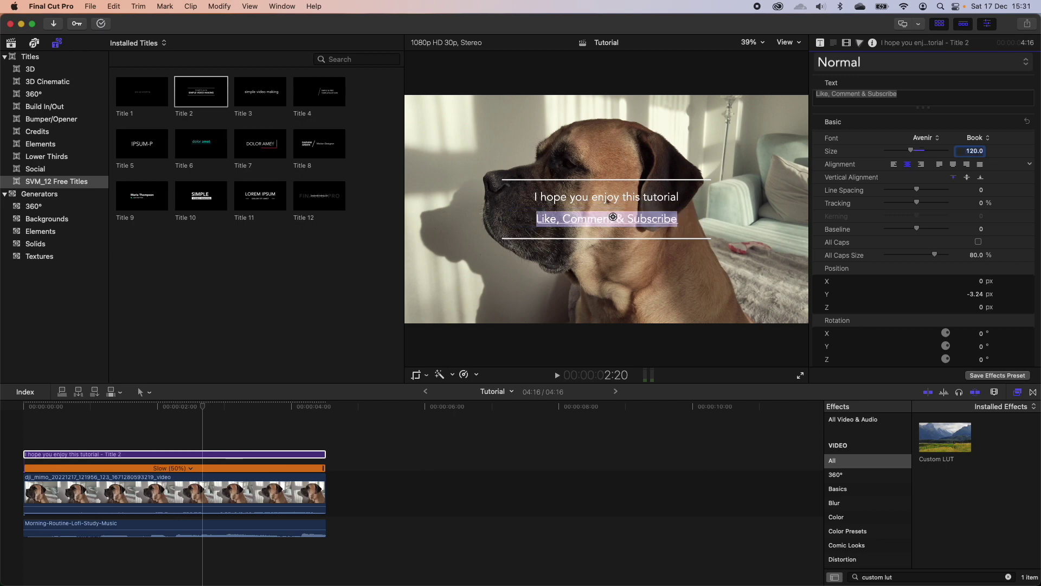
pyautogui.moveTo(974, 151); pyautogui.dragTo(958, 161)
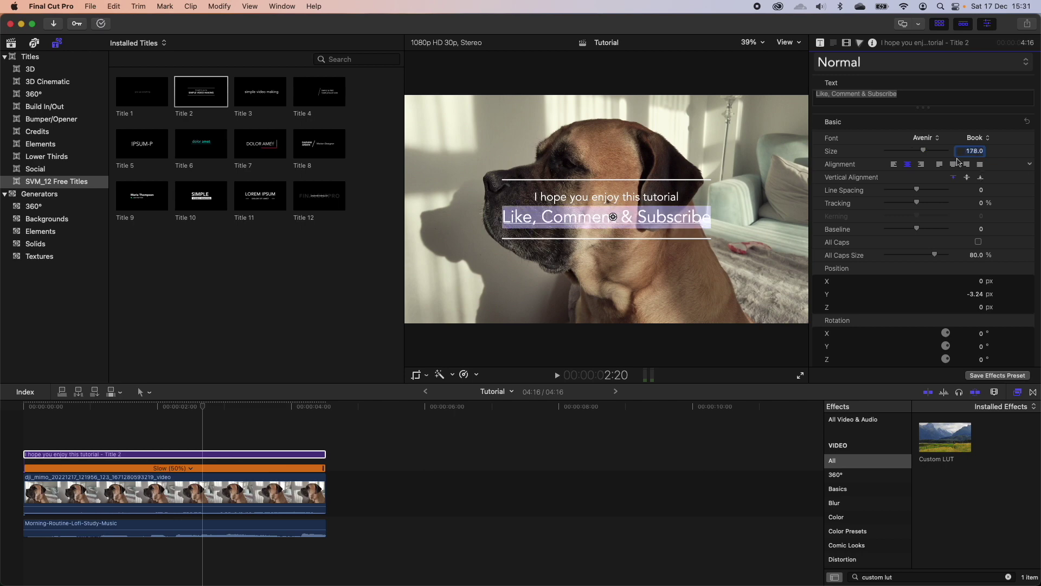
# Try left and right alignment on the lower title line and return it to centre alignment
pyautogui.click(894, 163)
pyautogui.click(909, 165)
pyautogui.click(922, 165)
pyautogui.click(909, 168)
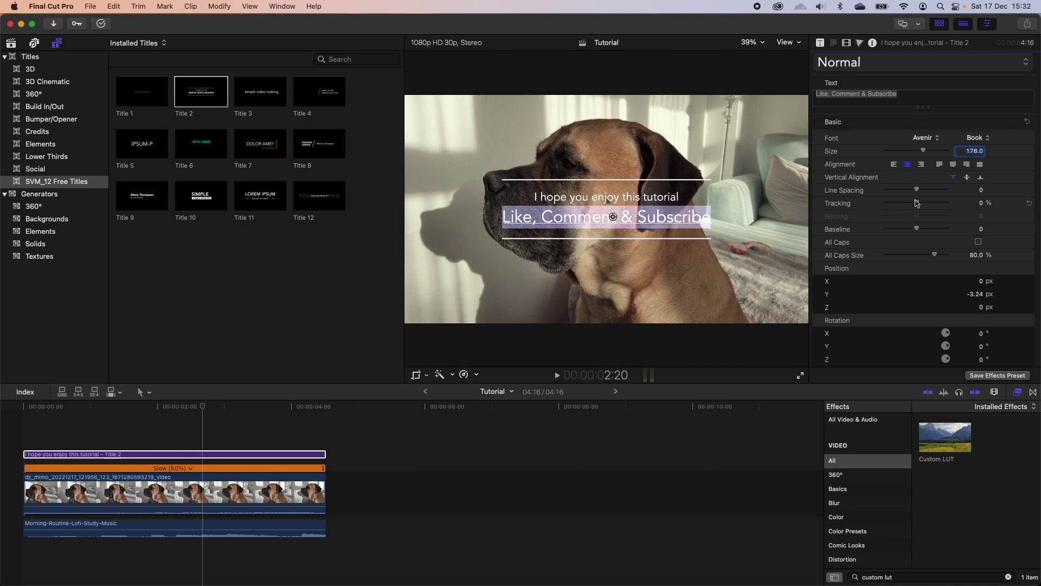
# Try widening the lower title line's tracking to about 44% and reset it
pyautogui.scroll(-2, 917, 203)
pyautogui.moveTo(918, 183); pyautogui.dragTo(931, 187)
pyautogui.moveTo(932, 187); pyautogui.dragTo(933, 187)
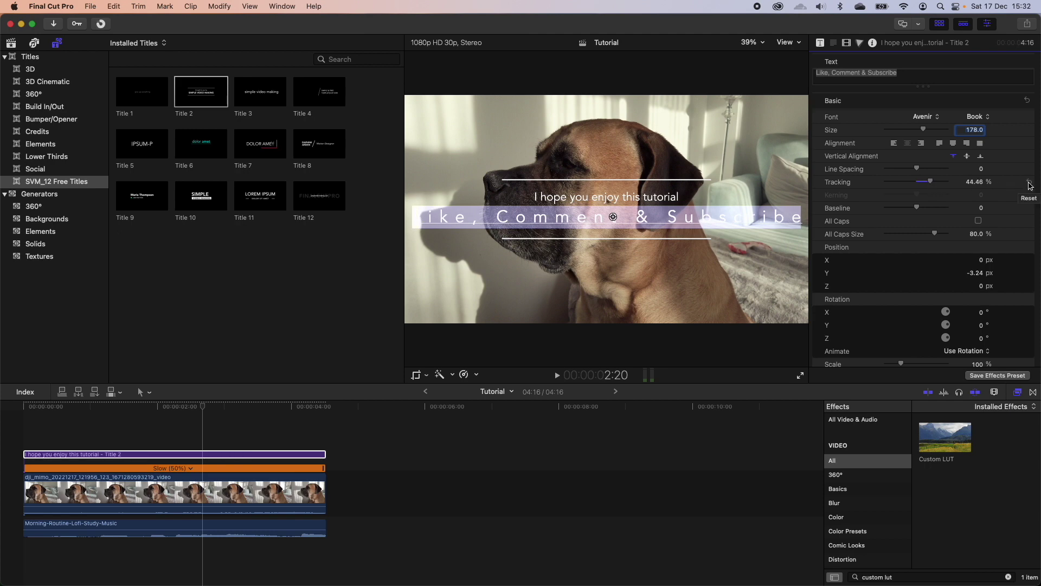
pyautogui.click(1030, 186)
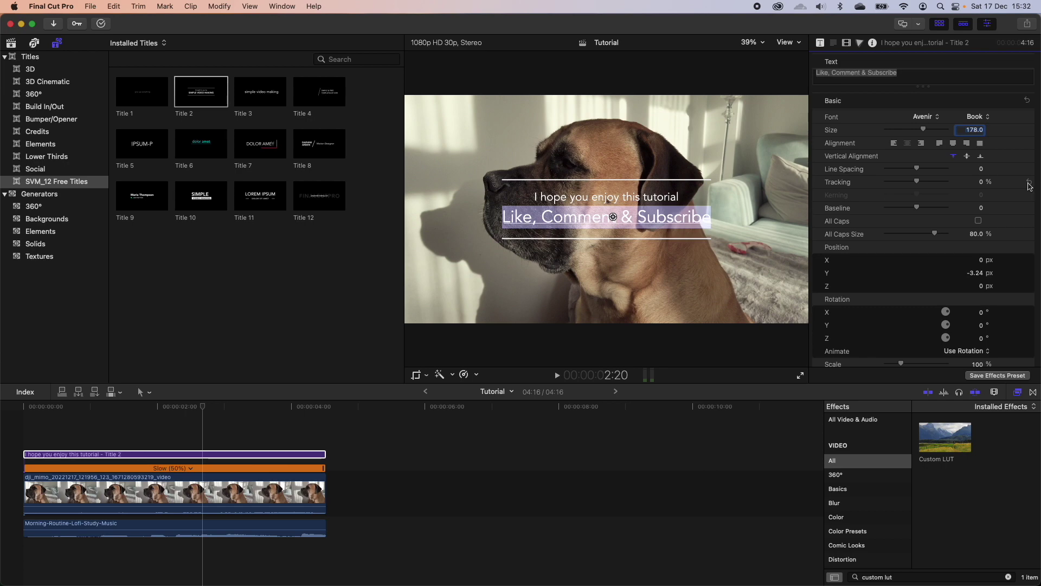
# Turn on All Caps for both the lower and the upper title lines
pyautogui.click(979, 221)
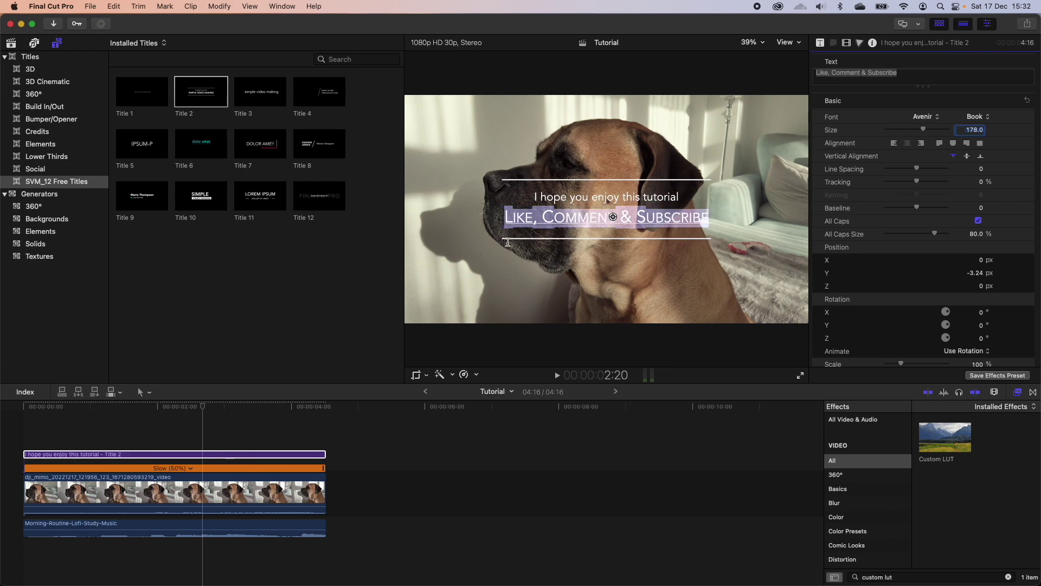
pyautogui.click(580, 221)
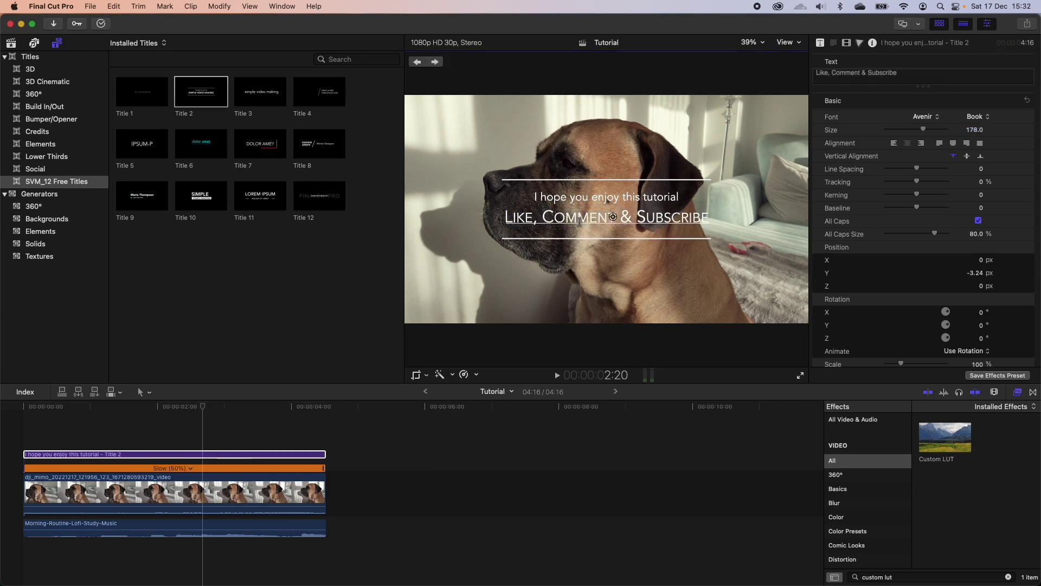
pyautogui.click(631, 200)
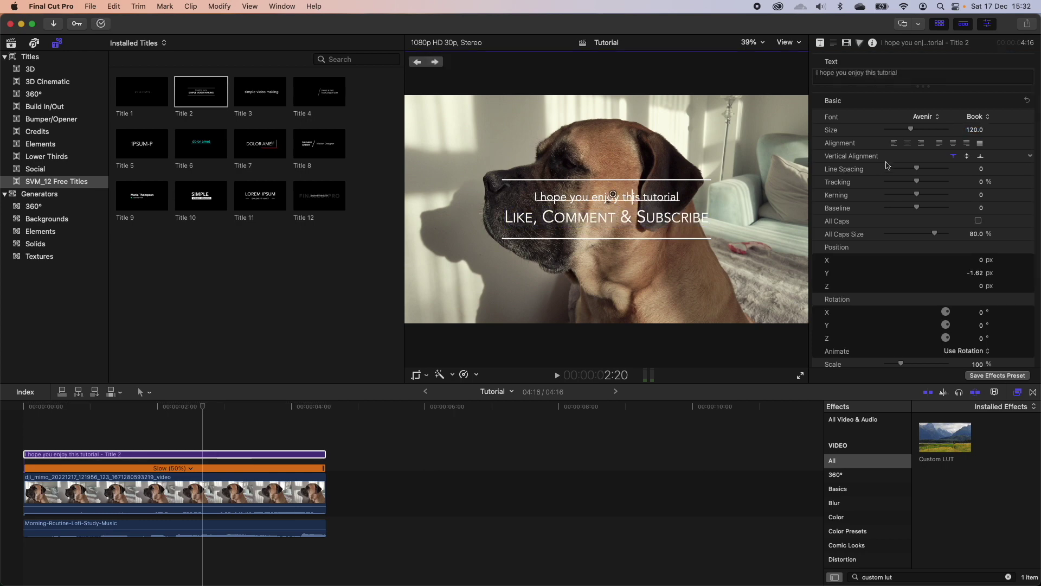
pyautogui.press('super+a')
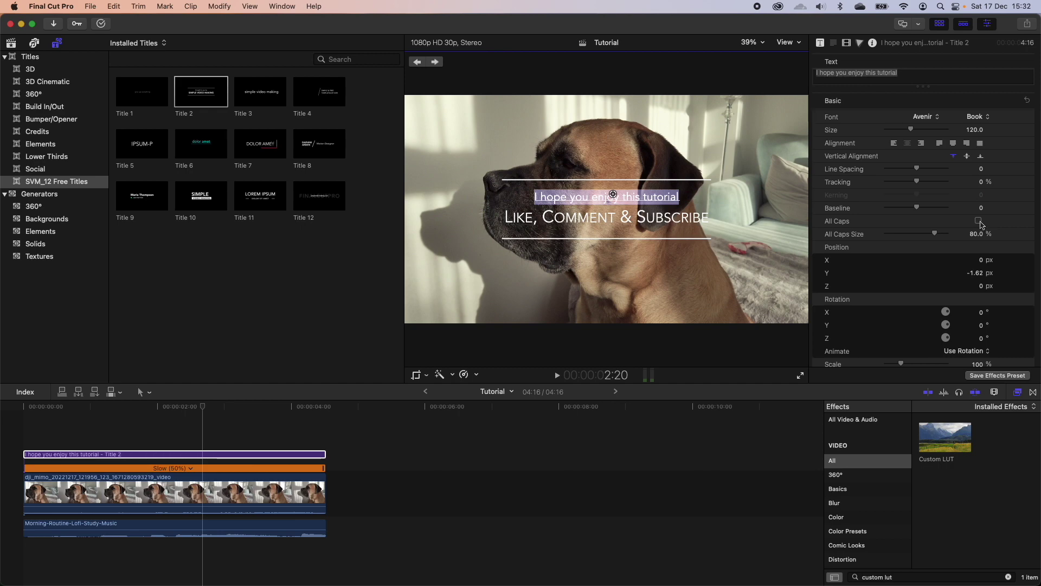
pyautogui.click(979, 222)
# Reduce the All Caps Size of the "Like, Comment & Subscribe" line to about 53%
pyautogui.press('Tab')
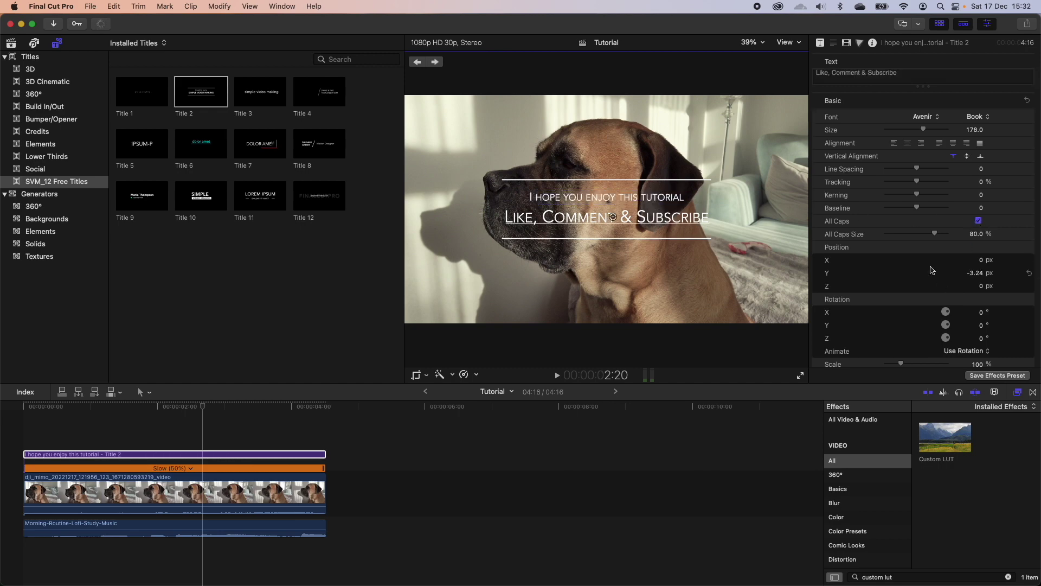
pyautogui.moveTo(937, 237)
pyautogui.mouseDown()
pyautogui.moveTo(971, 235)
pyautogui.moveTo(906, 235)
pyautogui.moveTo(920, 237)
pyautogui.mouseUp()
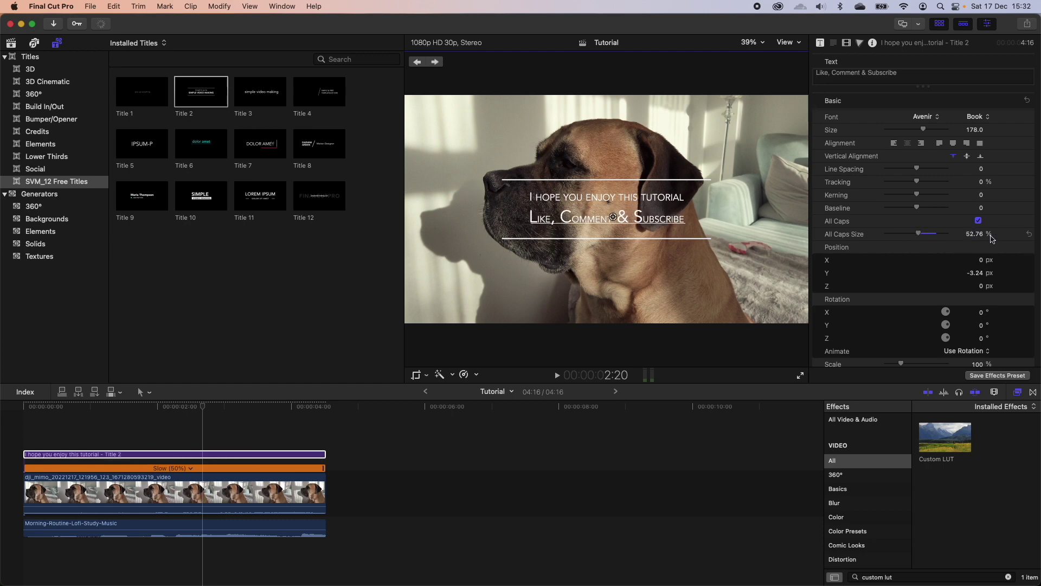
# Reset the "Like, Comment & Subscribe" line's All Caps Size to 80%, try scaling the line to 151% and undo the scaling
pyautogui.click(1029, 235)
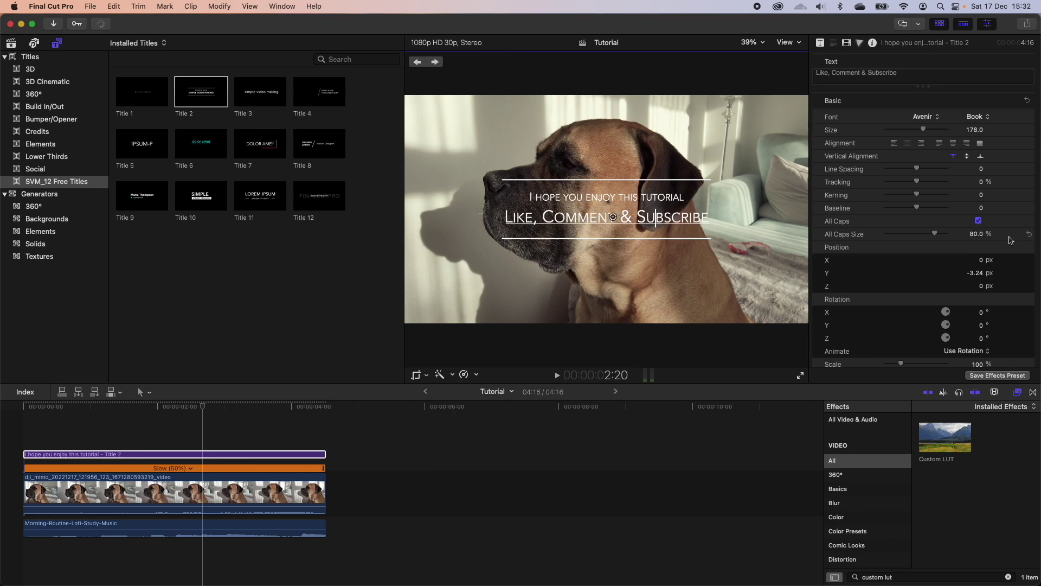
pyautogui.moveTo(983, 264); pyautogui.dragTo(983, 264)
pyautogui.scroll(-3, 990, 308)
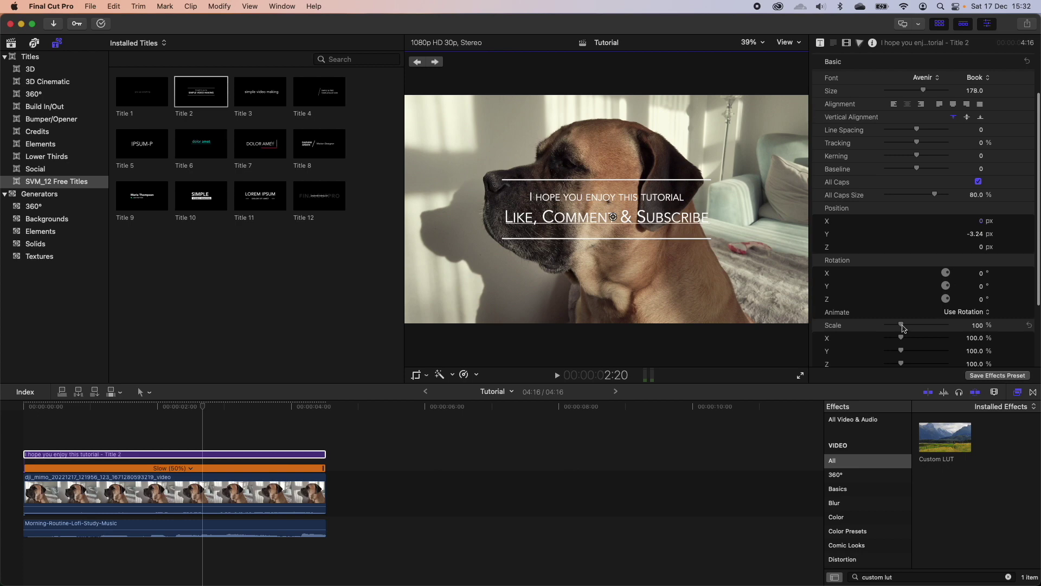
pyautogui.moveTo(903, 328); pyautogui.dragTo(913, 329)
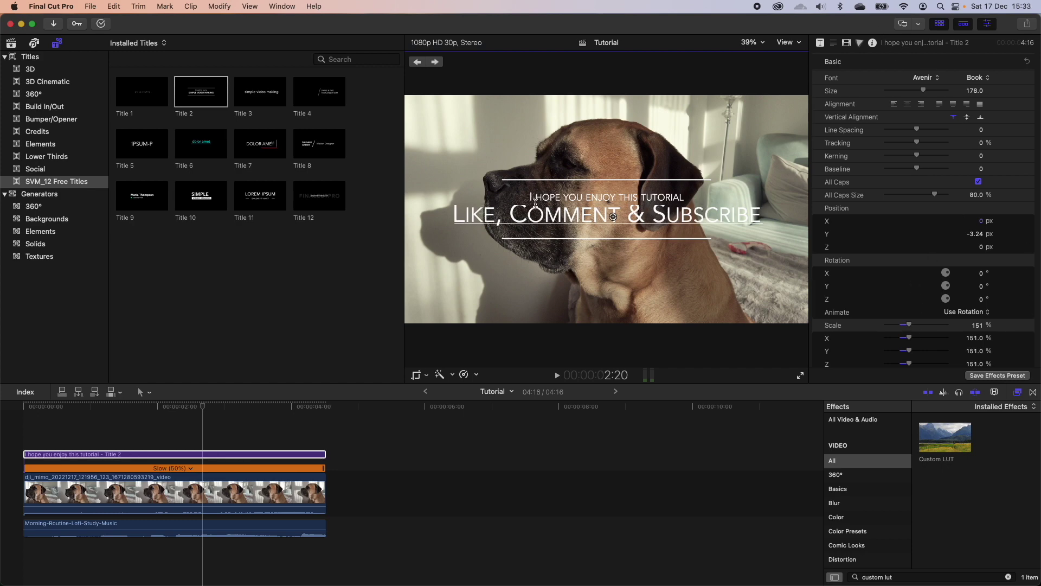
pyautogui.press('super+z')
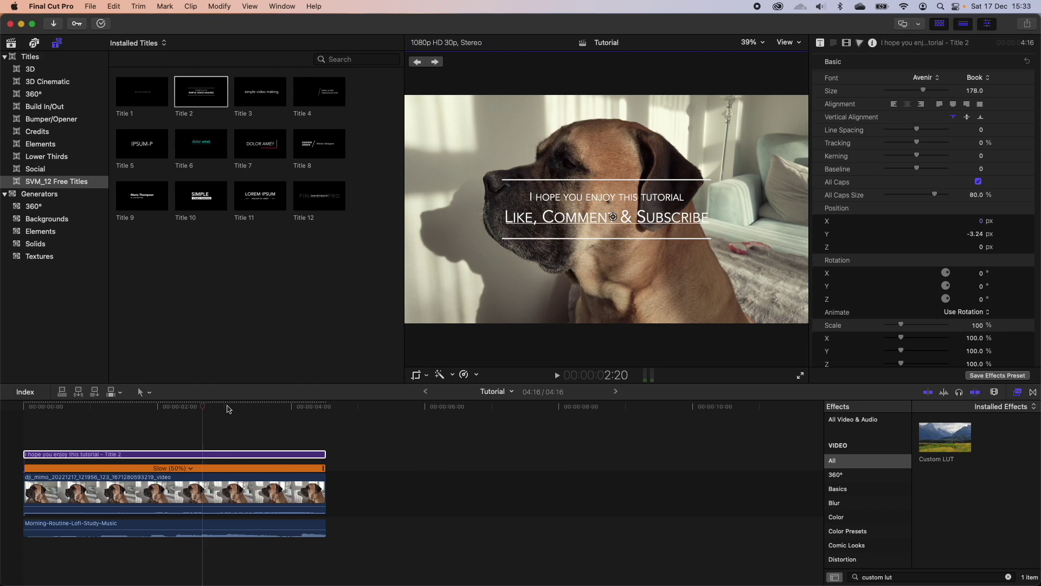
# Play the timeline from the start and check the finished title around 2:24
pyautogui.press('Home')
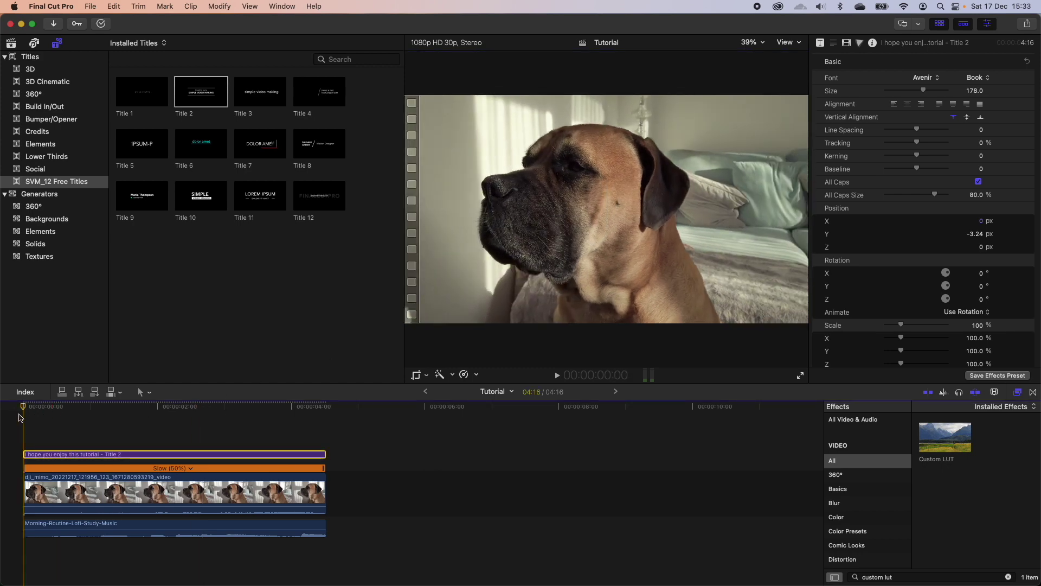
pyautogui.press('space')
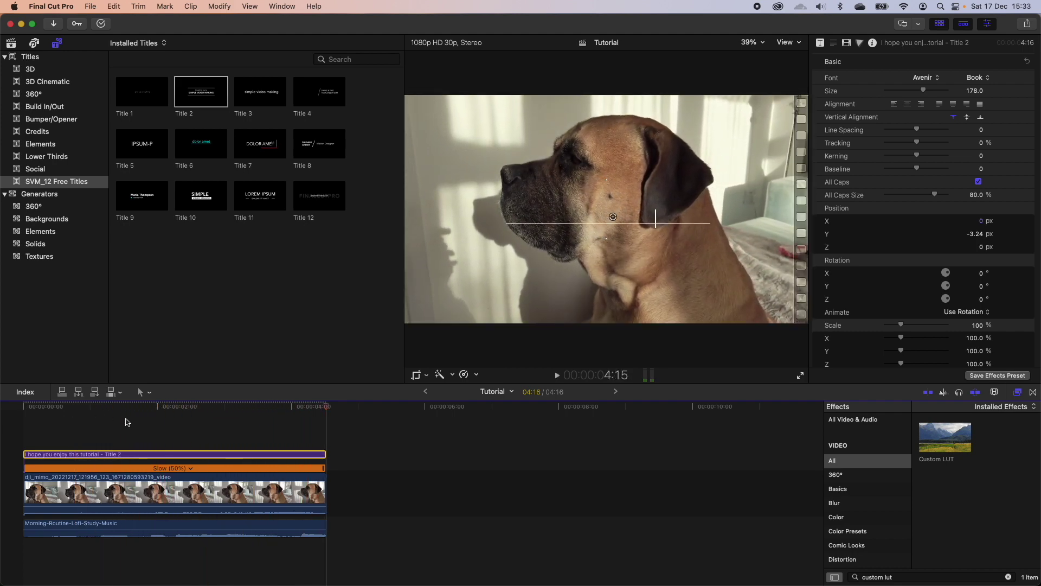
pyautogui.moveTo(300, 410); pyautogui.dragTo(213, 413)
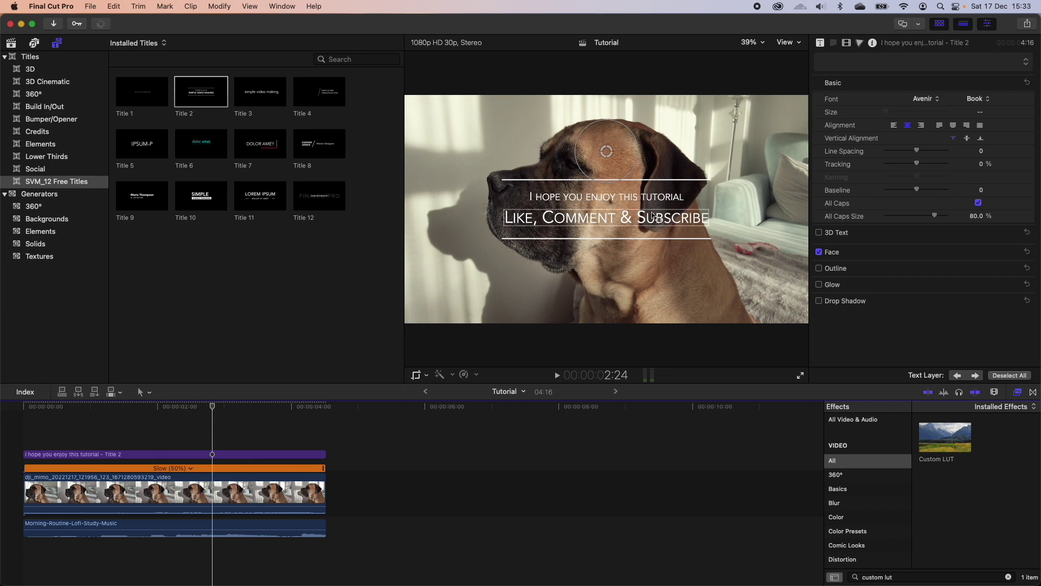
pyautogui.click(580, 225)
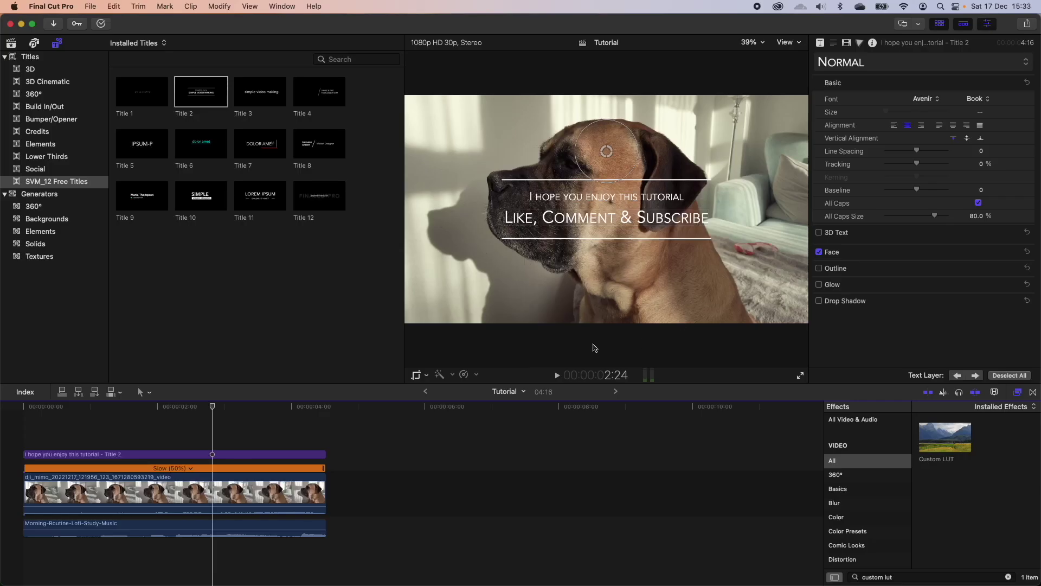
# Clear the "custom lut" search from the effects library and look through its video and audio categories
pyautogui.click(1018, 392)
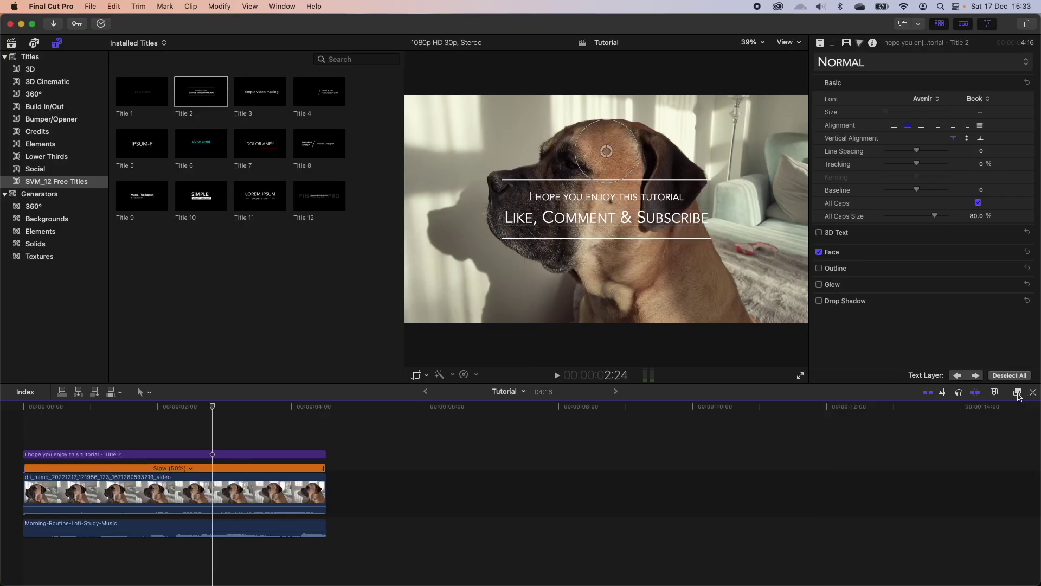
pyautogui.click(1018, 393)
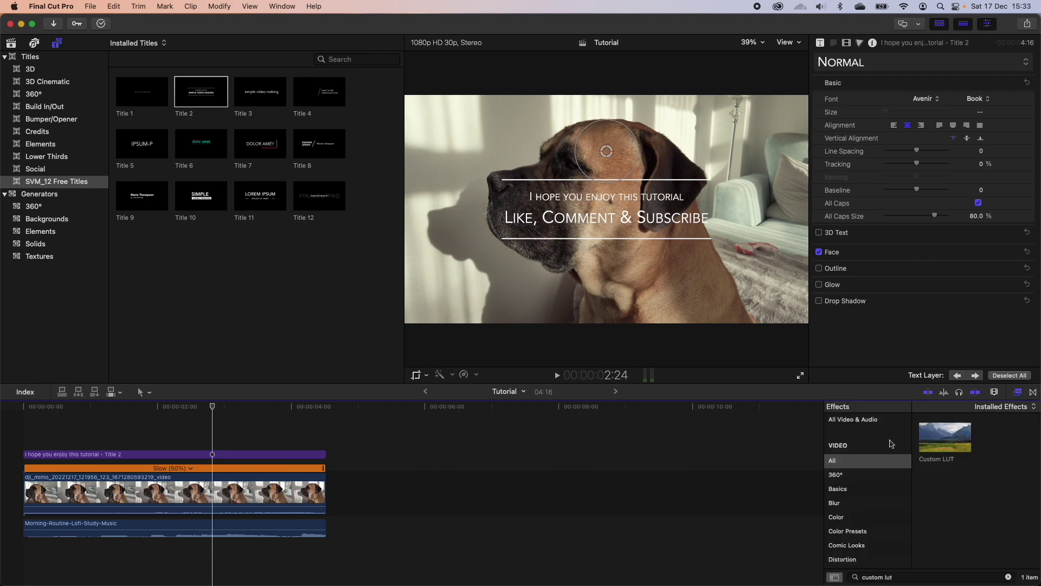
pyautogui.click(1008, 577)
pyautogui.scroll(-5, 871, 483)
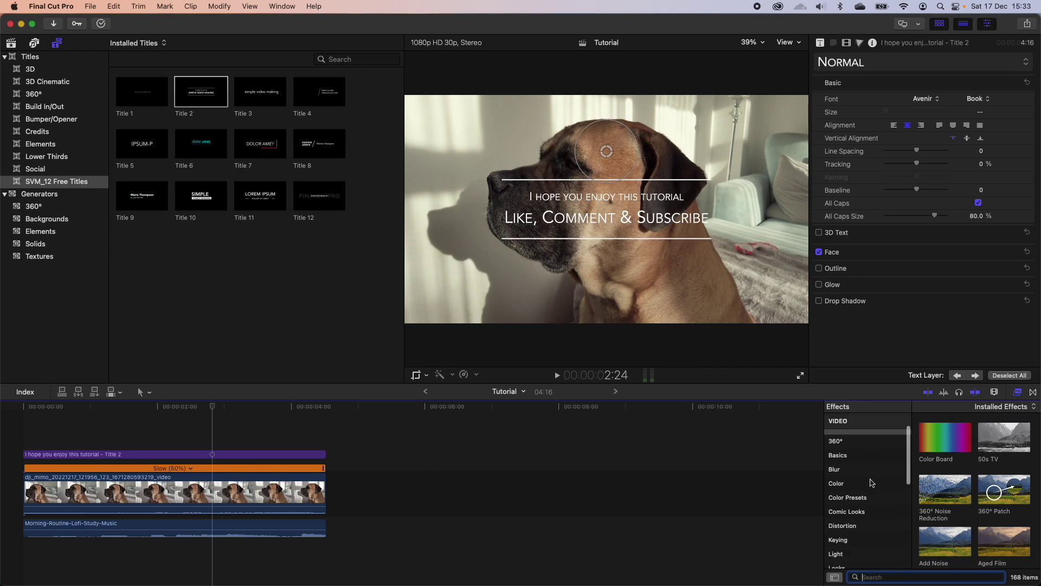
pyautogui.scroll(-10, 871, 483)
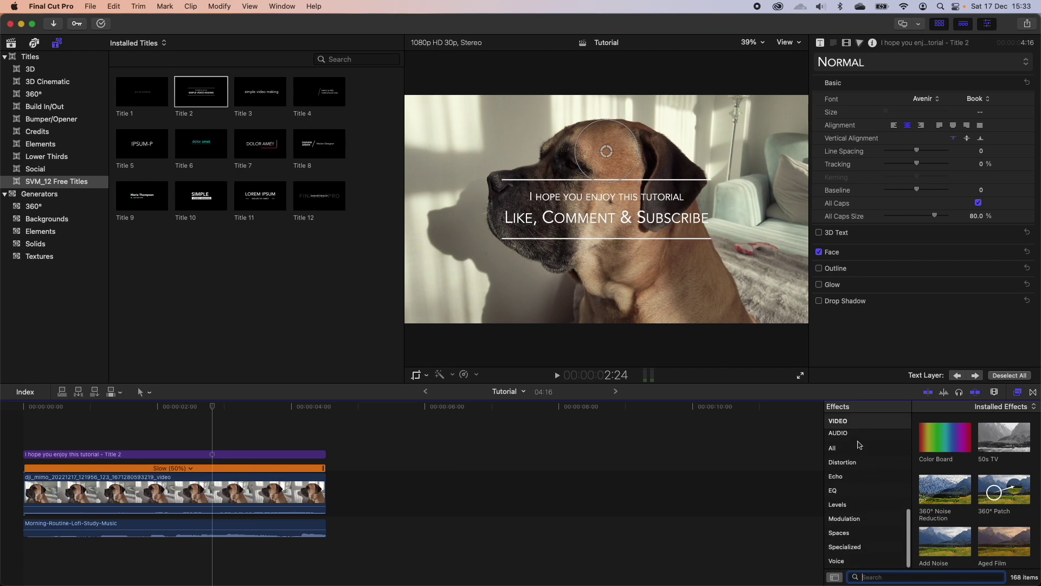
pyautogui.scroll(15, 859, 445)
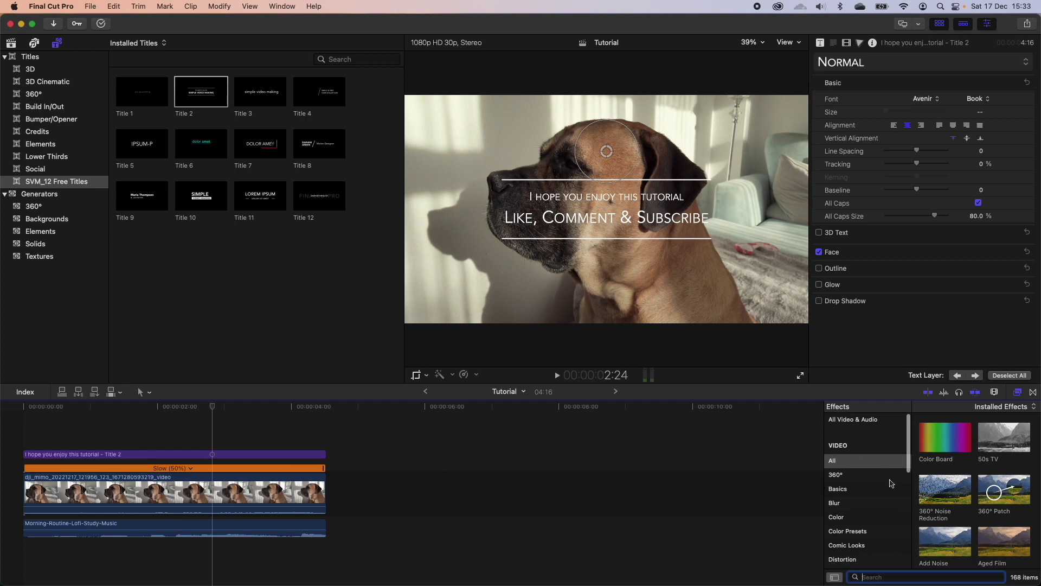
# Try the Black & White color effect on the first video clip, test its Amount and switch the effect off
pyautogui.scroll(-2, 844, 498)
pyautogui.click(858, 482)
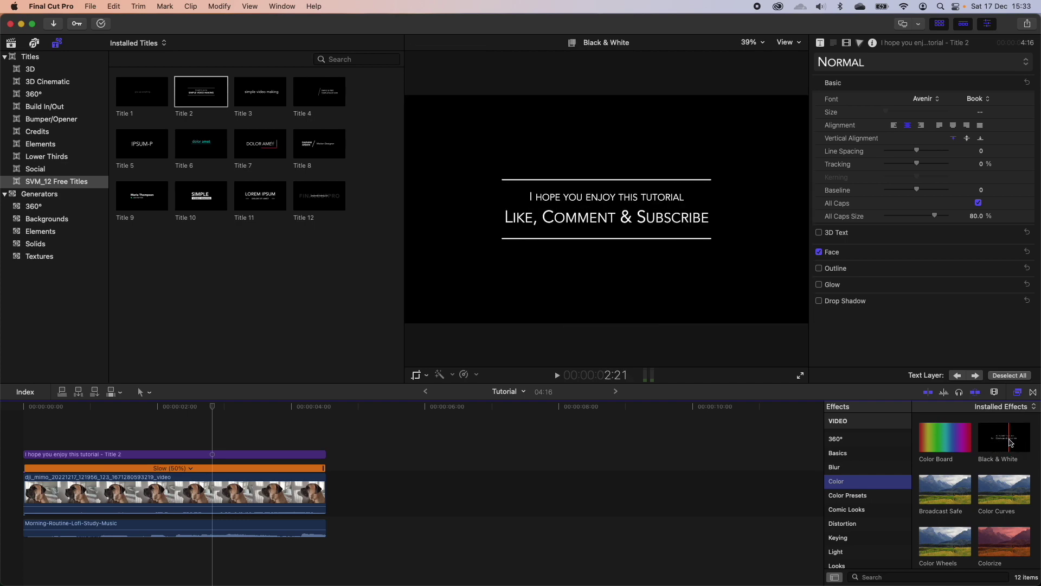
pyautogui.moveTo(1011, 442); pyautogui.dragTo(273, 494)
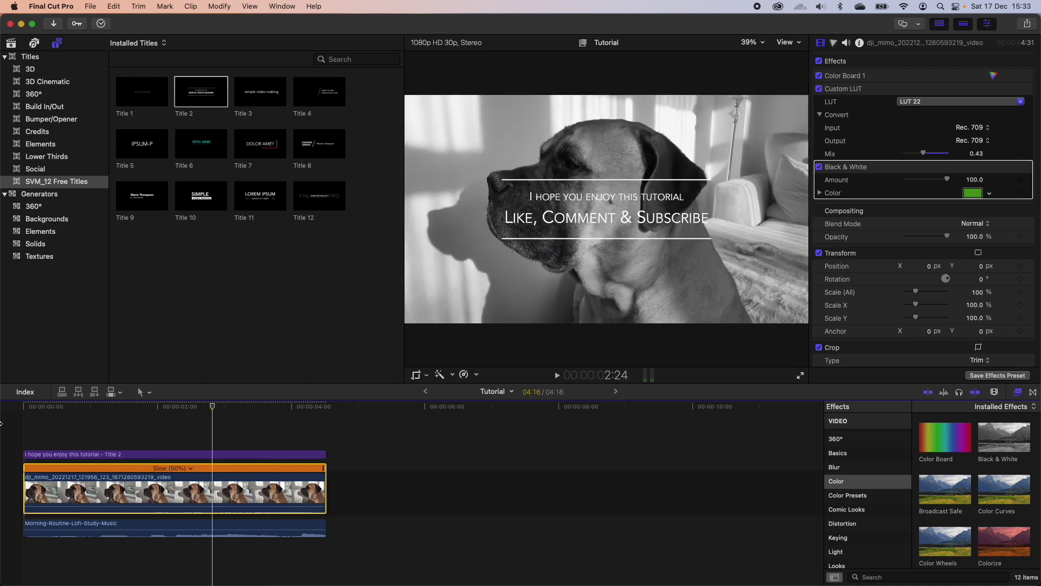
pyautogui.click(86, 432)
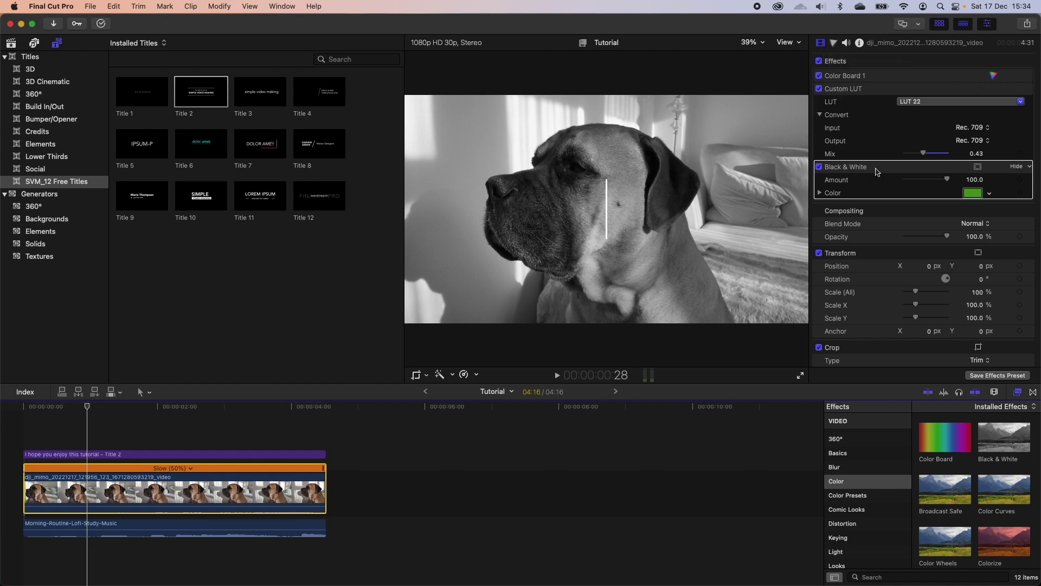
pyautogui.click(820, 168)
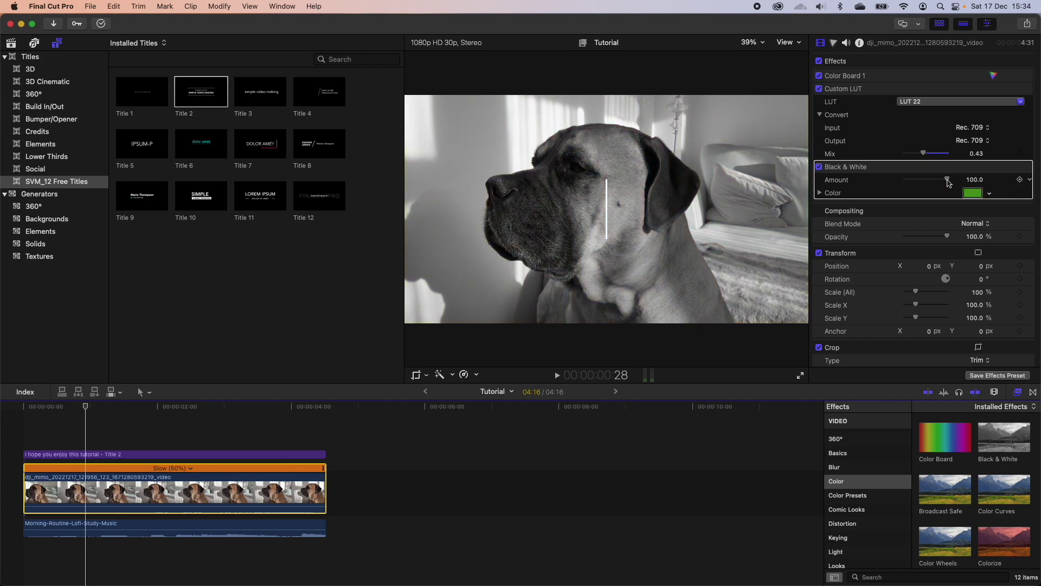
pyautogui.moveTo(948, 183)
pyautogui.mouseDown()
pyautogui.moveTo(894, 185)
pyautogui.moveTo(952, 184)
pyautogui.mouseUp()
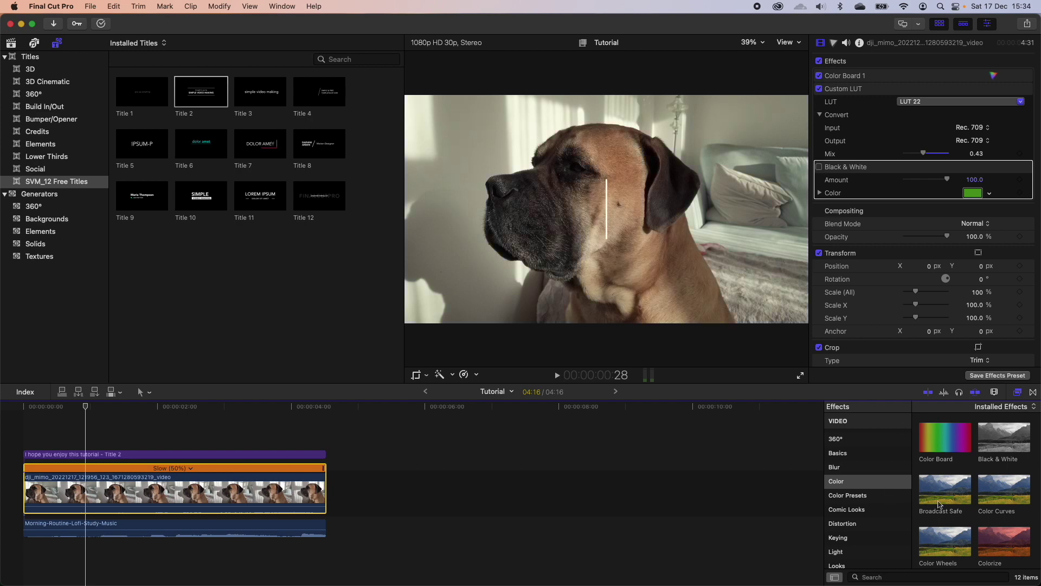
# Apply the Comic Basic effect from Comic Looks to the first video clip
pyautogui.click(880, 516)
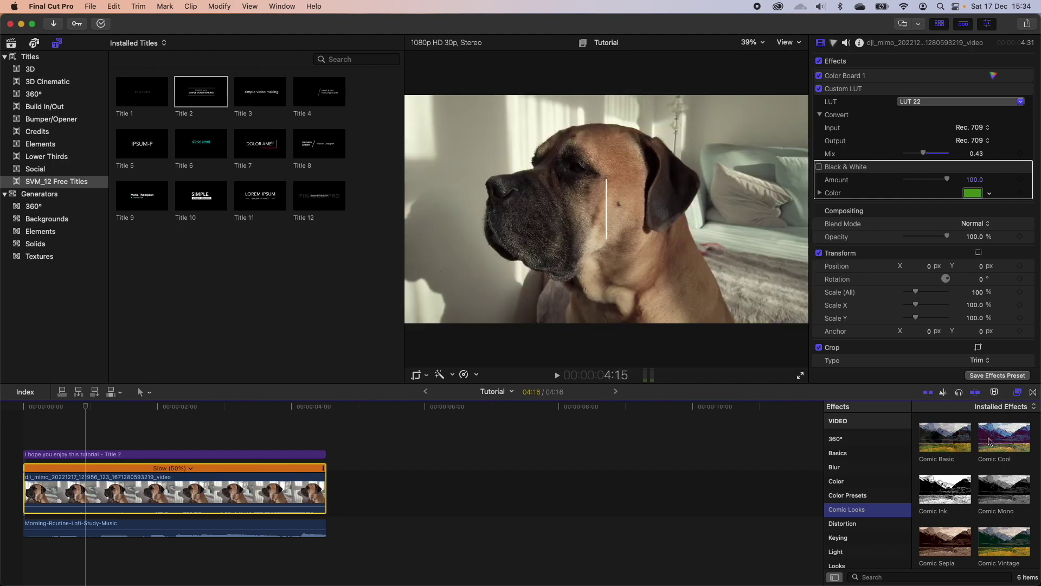
pyautogui.click(934, 447)
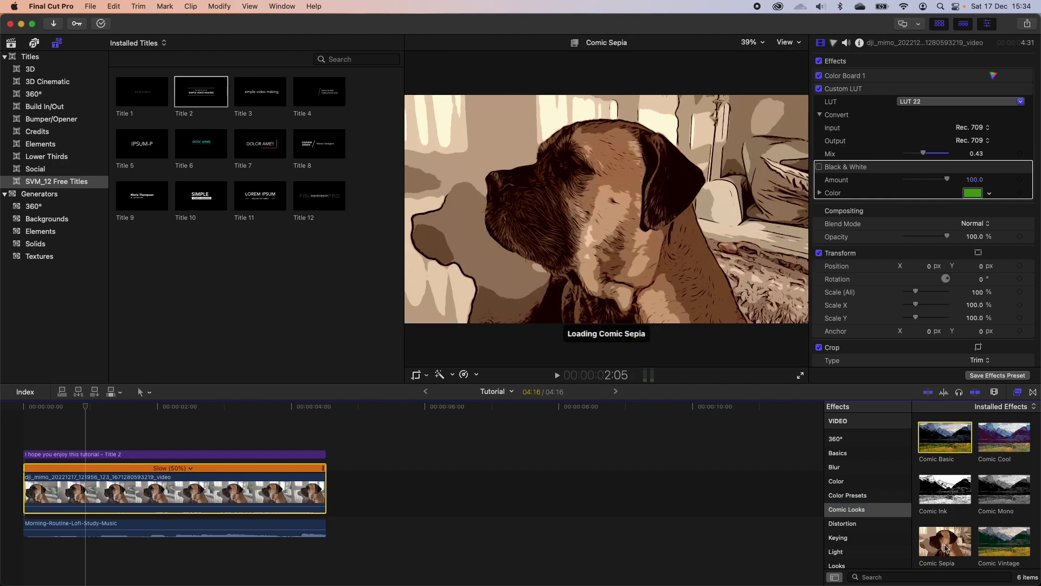
pyautogui.moveTo(949, 438); pyautogui.dragTo(225, 492)
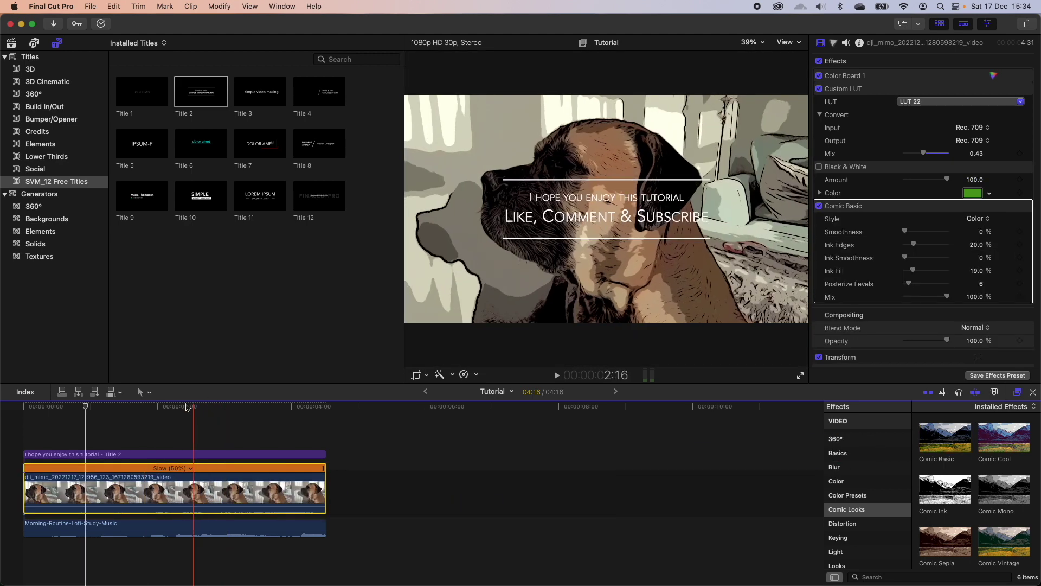
# Play the comic look from the start of the timeline and try raising the effect's Posterize Levels
pyautogui.click(25, 408)
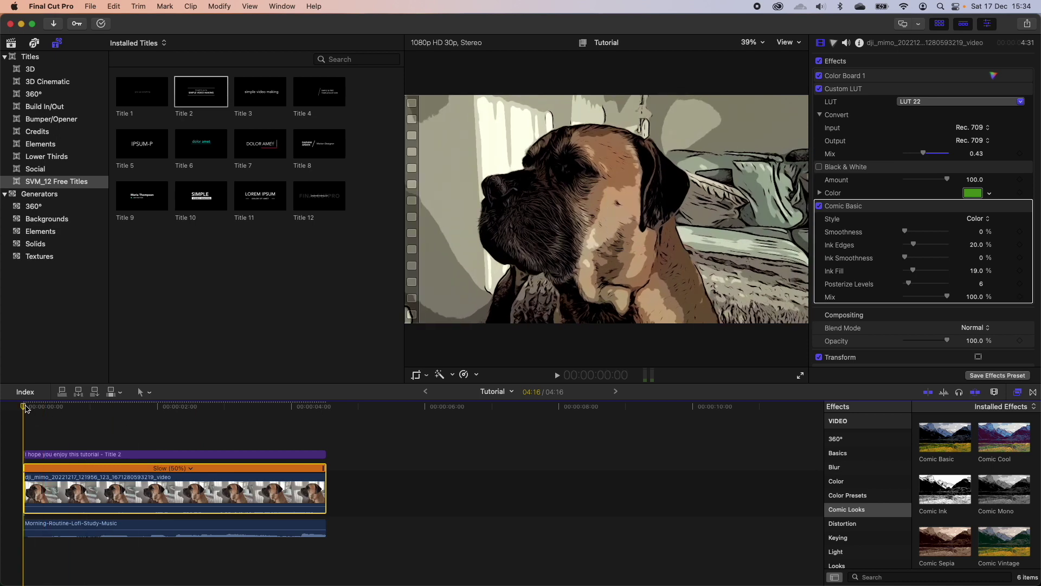
pyautogui.press('space')
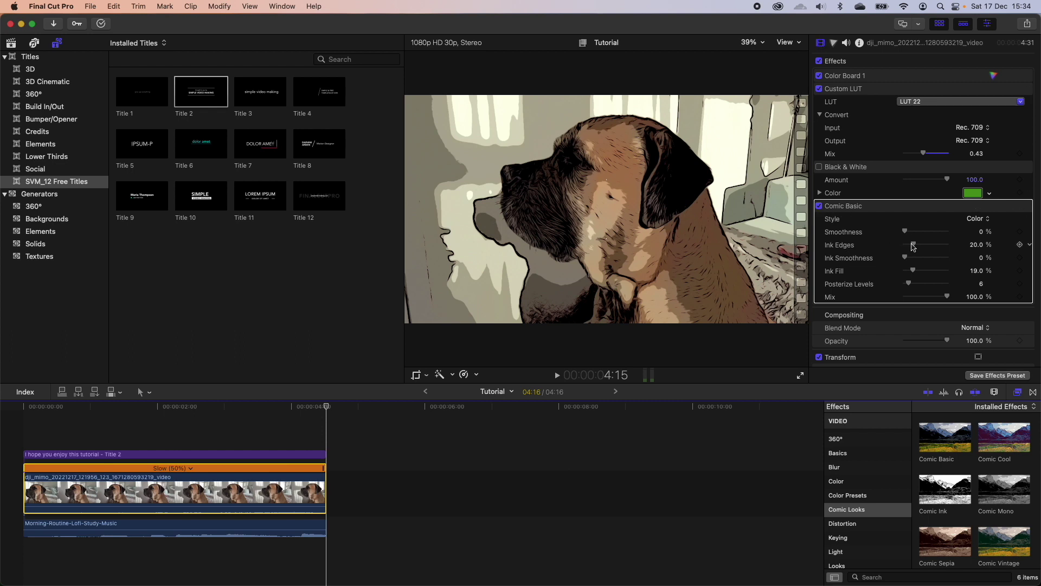
pyautogui.moveTo(909, 284); pyautogui.dragTo(913, 286)
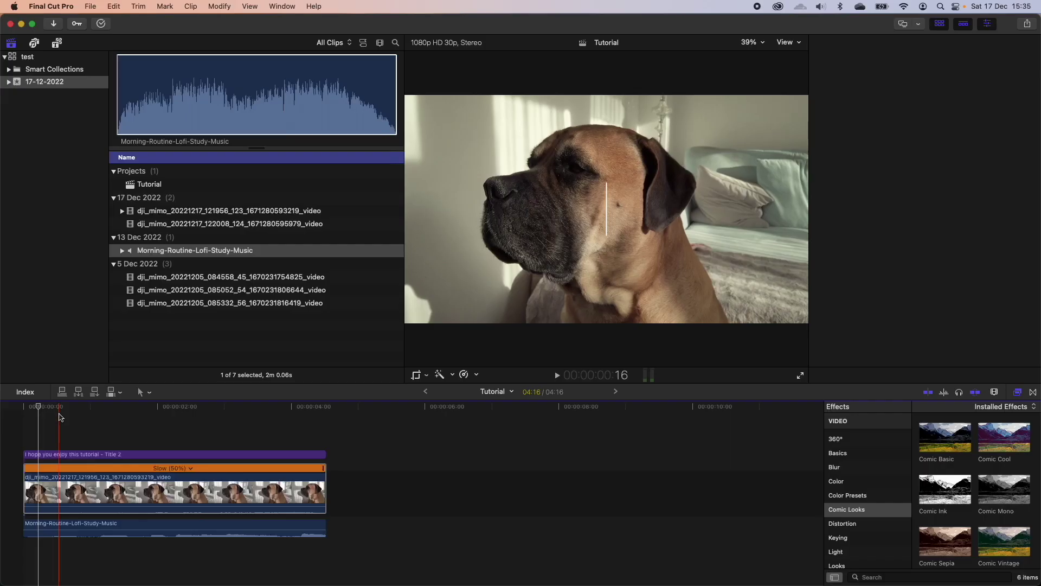
pyautogui.click(60, 416)
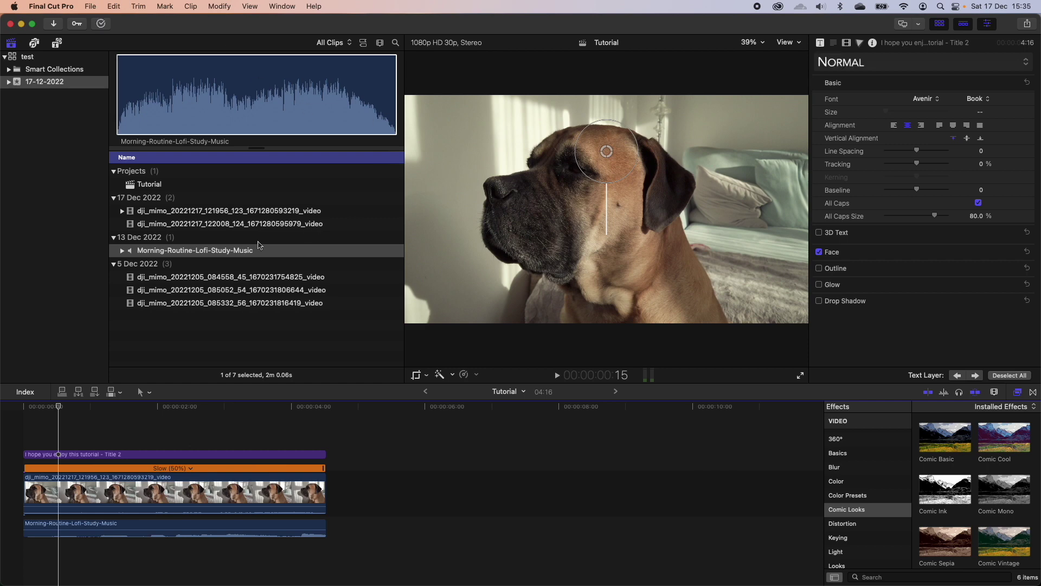
pyautogui.click(241, 279)
pyautogui.click(245, 223)
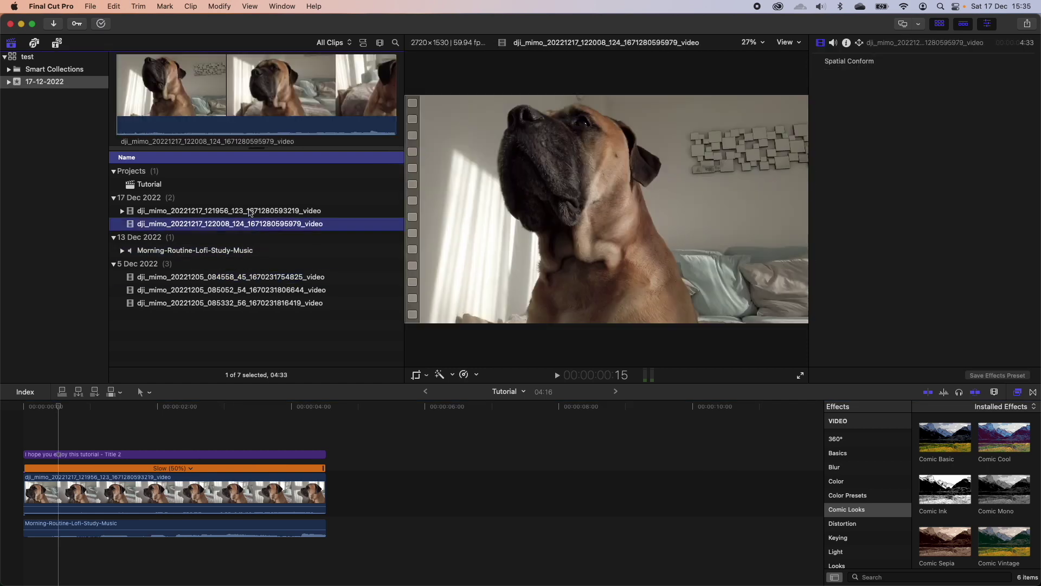
pyautogui.click(249, 211)
pyautogui.moveTo(246, 226); pyautogui.dragTo(628, 526)
pyautogui.click(324, 524)
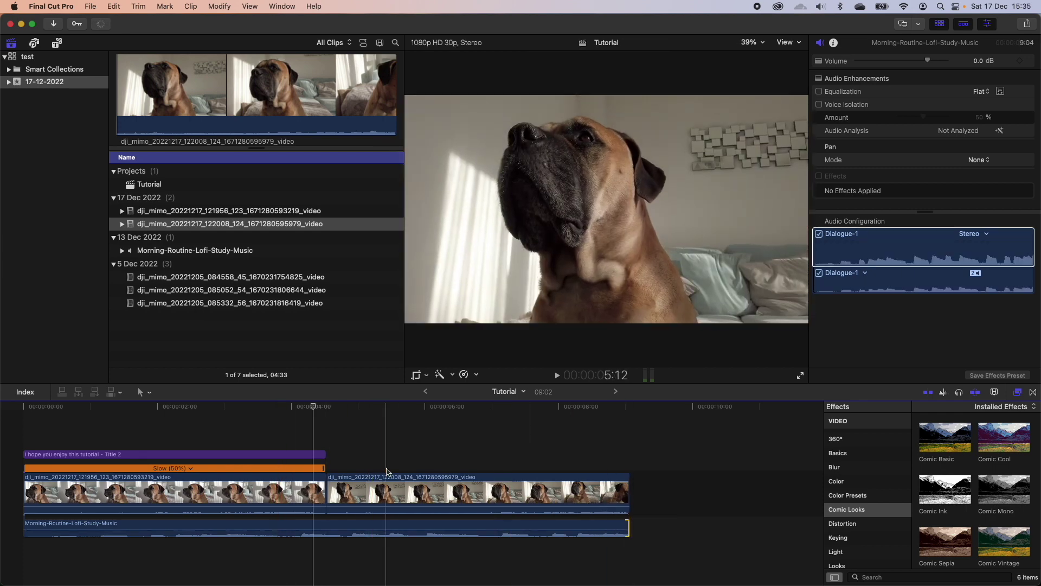
# Blade the second clip at about 5:17 and again about two seconds further on, and delete its first and last pieces
pyautogui.press('b')
pyautogui.click(396, 491)
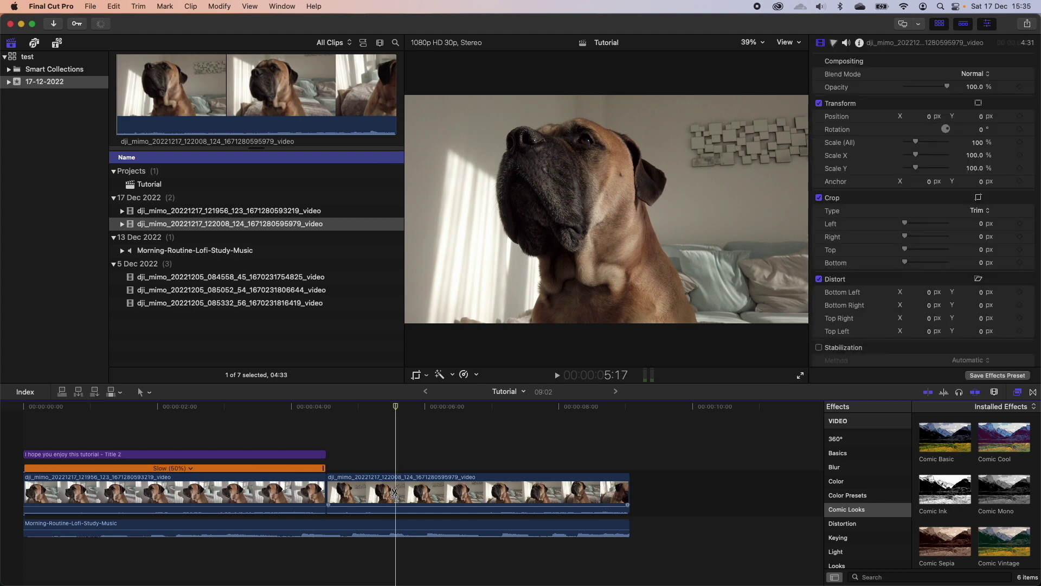
pyautogui.click(526, 486)
pyautogui.press('a')
pyautogui.click(529, 491)
pyautogui.press('Delete')
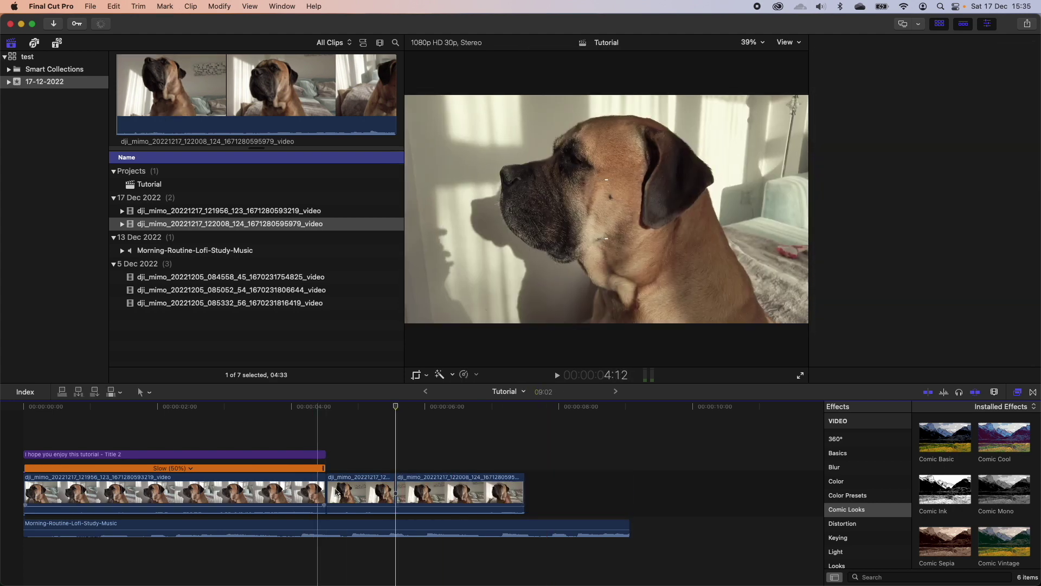
pyautogui.click(359, 487)
pyautogui.press('Delete')
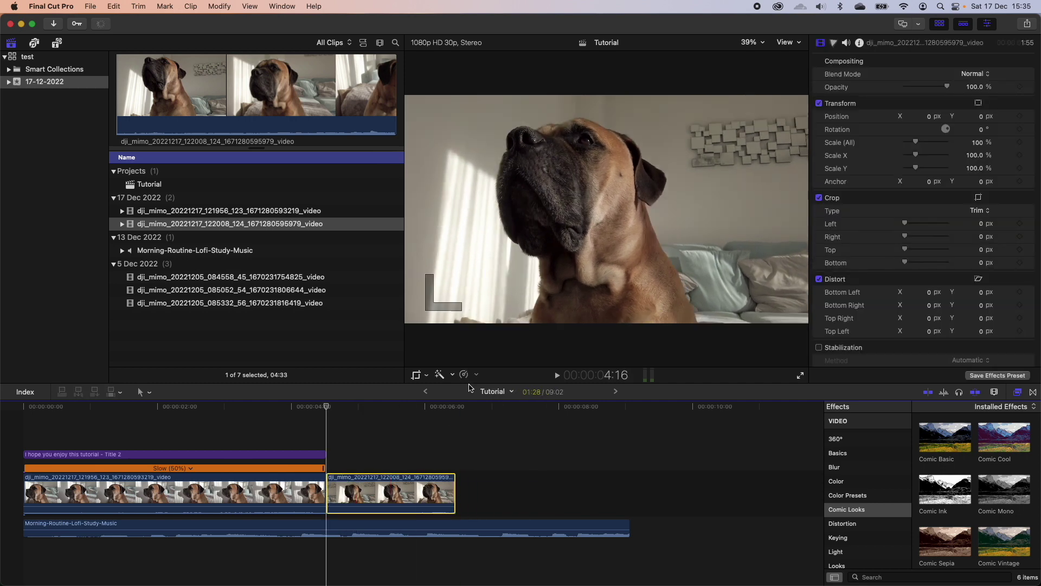
# Slow the shortened second clip to 50% and trim the music track to end with it
pyautogui.click(464, 376)
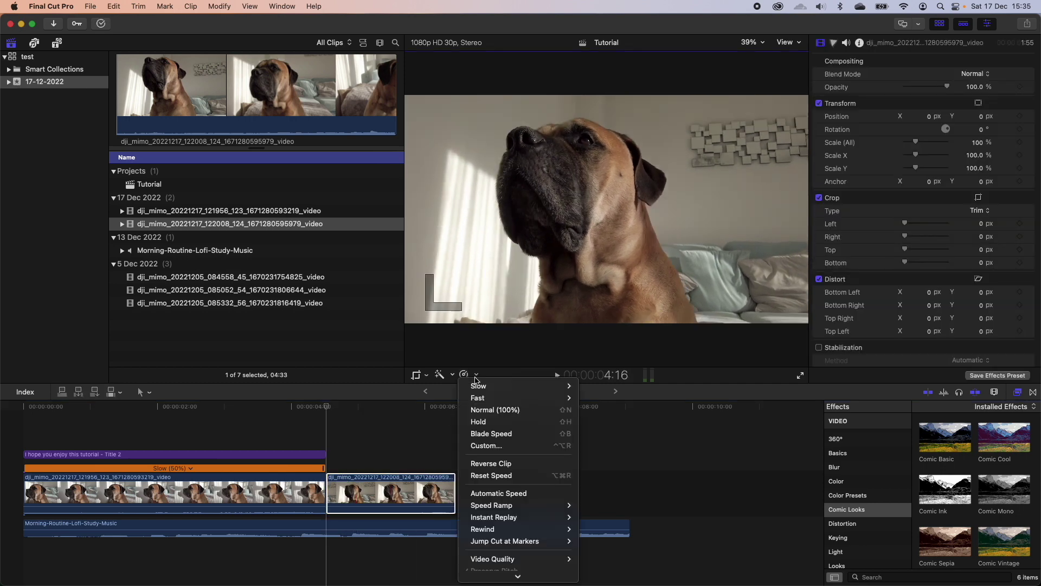
pyautogui.moveTo(543, 386)
pyautogui.click(621, 525)
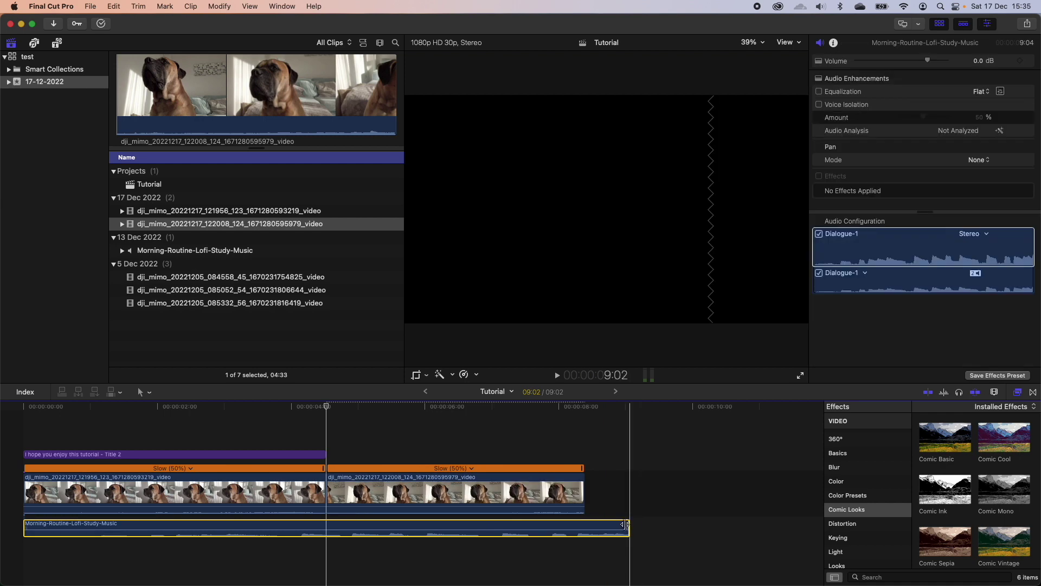
pyautogui.moveTo(630, 524); pyautogui.dragTo(584, 524)
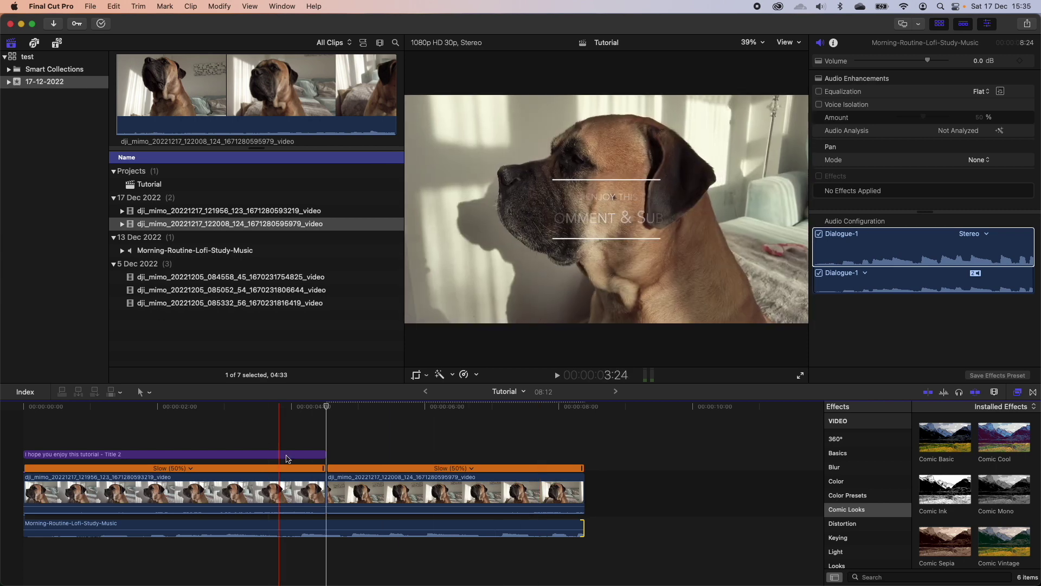
# Check the title over the first clip around 3:07 on the timeline
pyautogui.press('super+4')
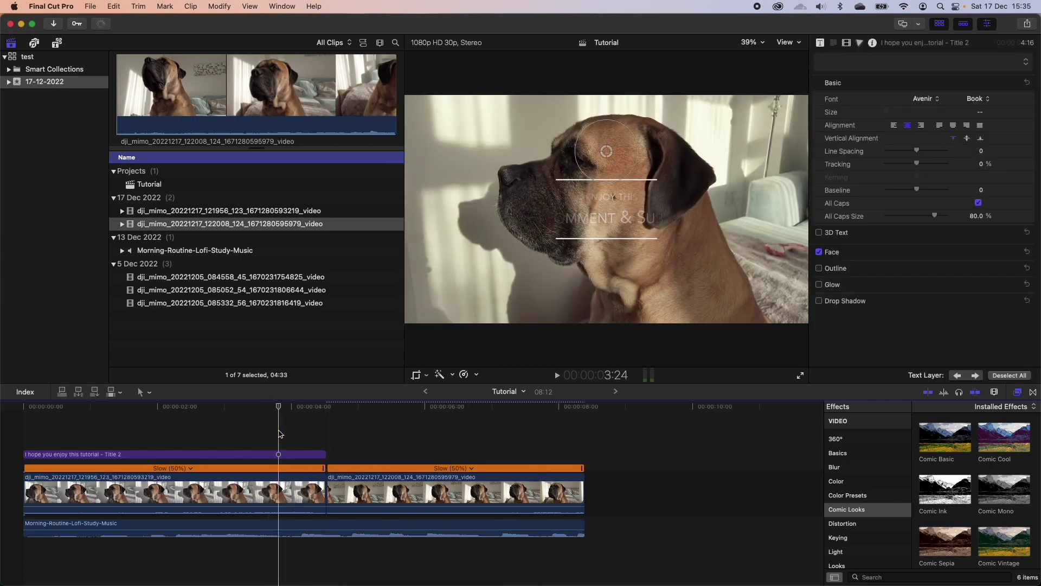
pyautogui.click(240, 421)
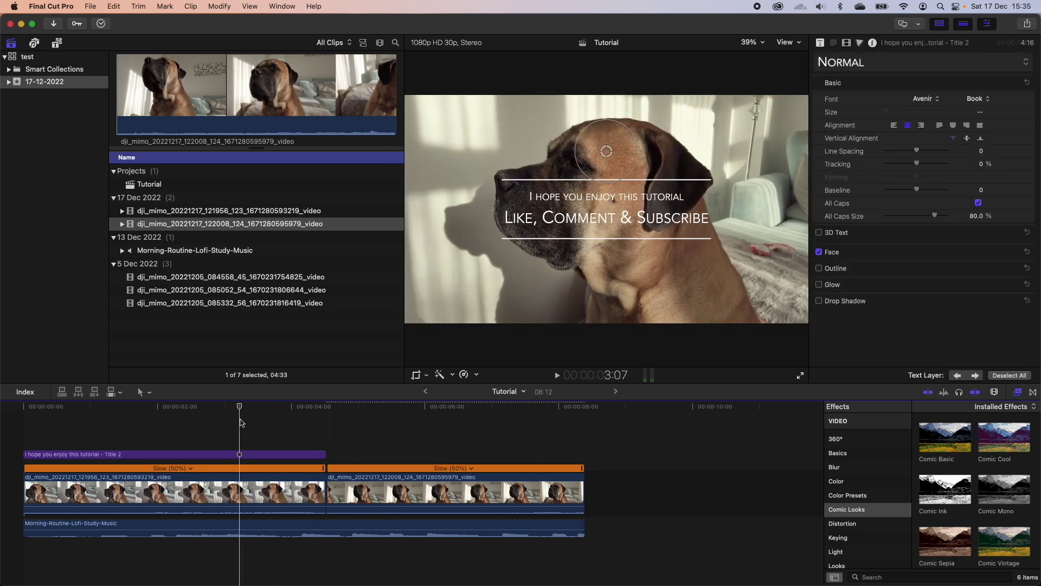
# Play the cut between the two clips from about 3:07 and preview the installed transitions
pyautogui.press('space')
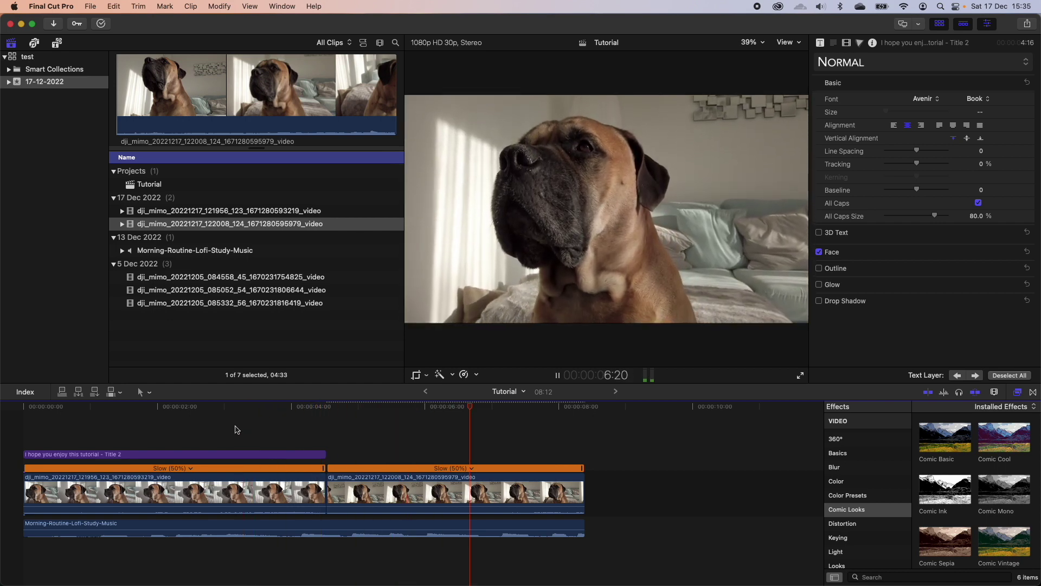
pyautogui.press('space')
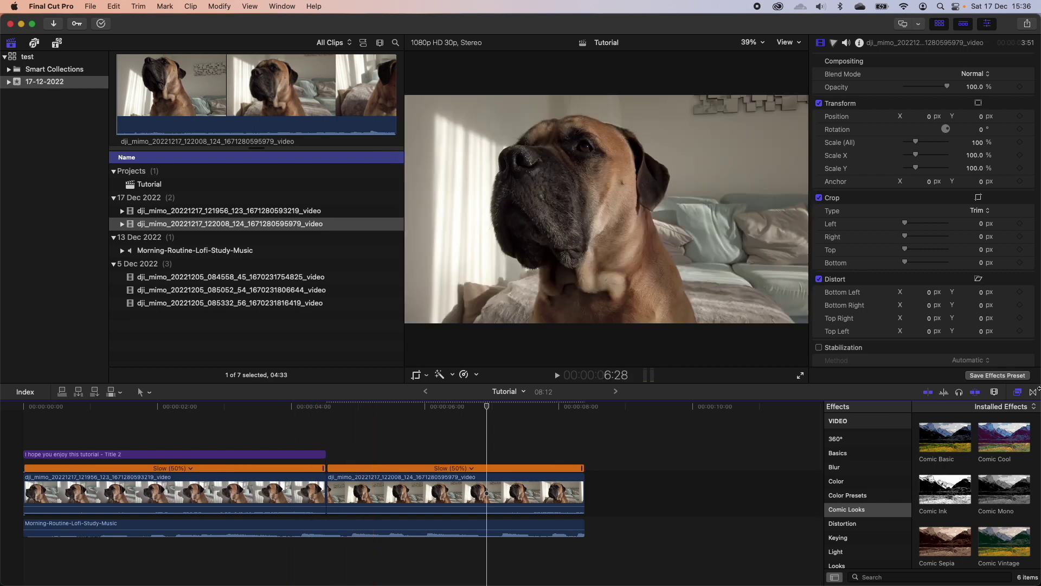
pyautogui.click(1033, 392)
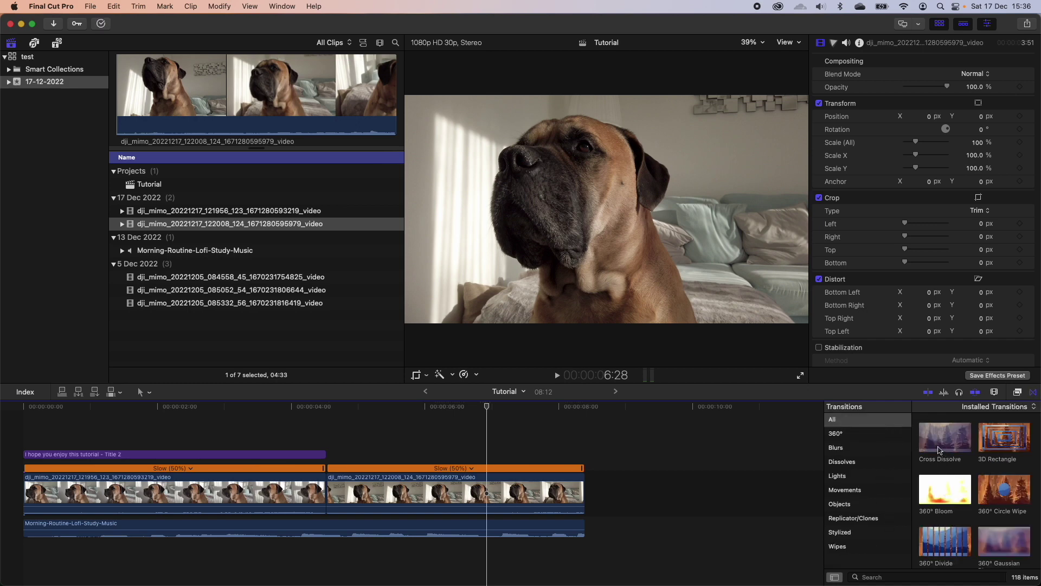
pyautogui.moveTo(928, 441)
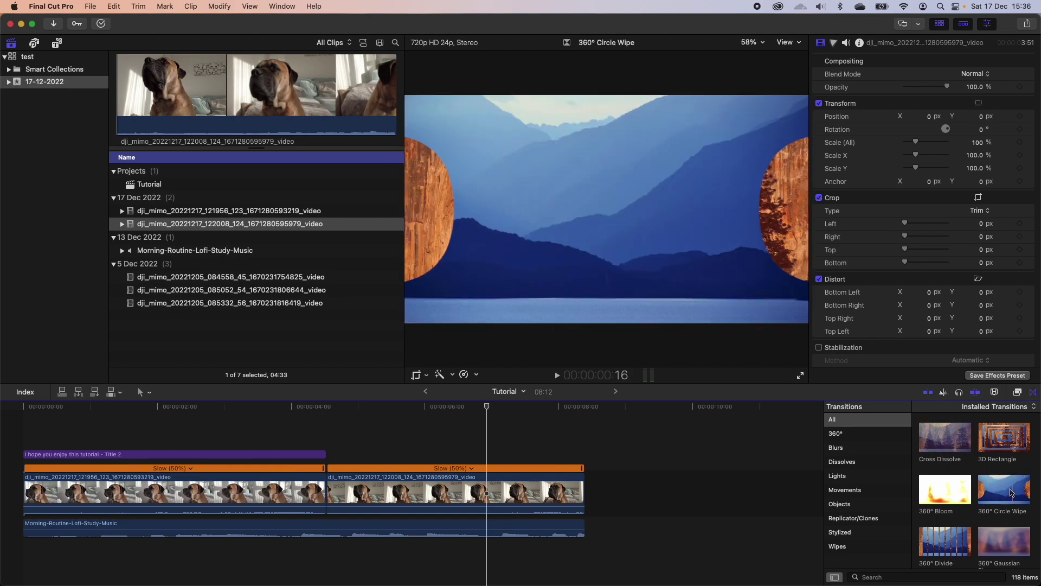
pyautogui.scroll(-2, 1010, 487)
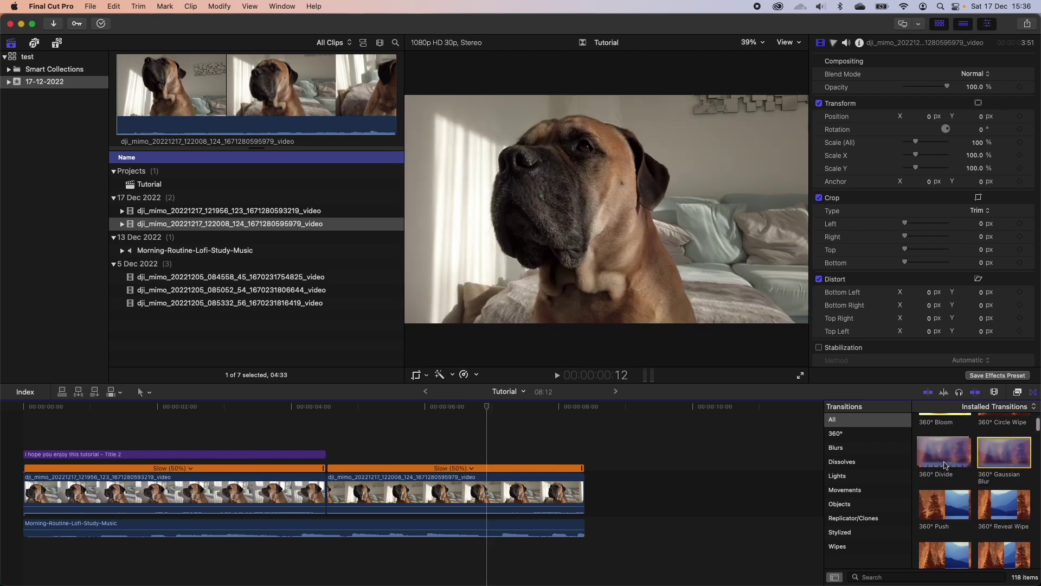
# Try the 360° Gaussian Blur transition on the cut between the two video clips and play it back
pyautogui.moveTo(994, 461); pyautogui.dragTo(287, 494)
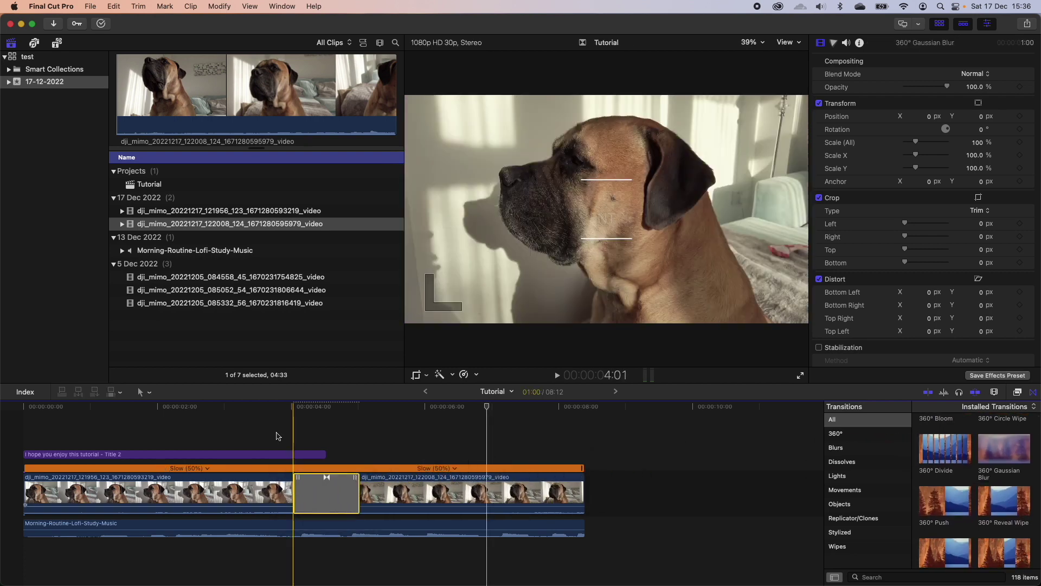
pyautogui.click(241, 412)
pyautogui.press('space')
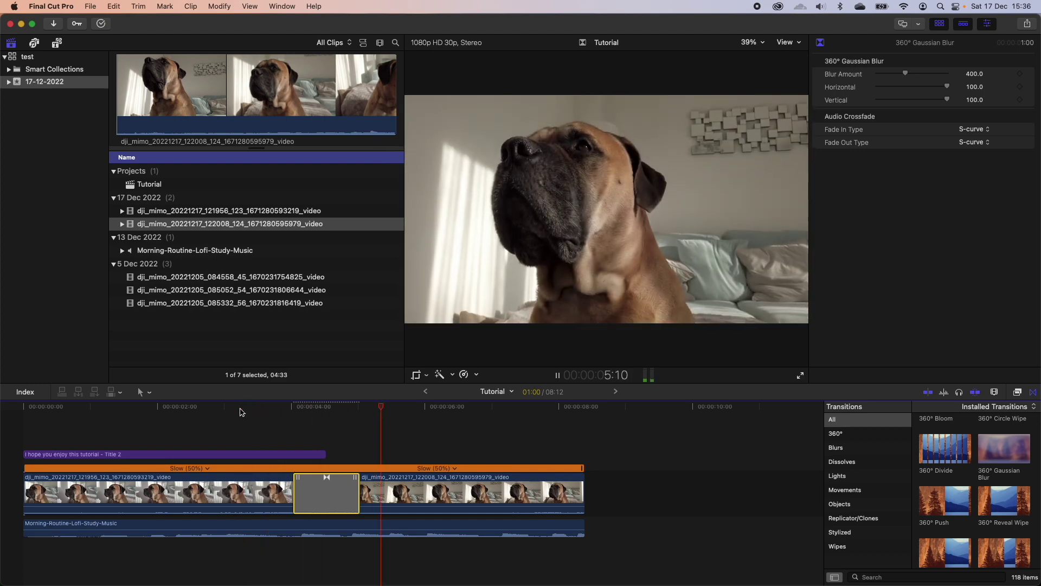
pyautogui.press('space')
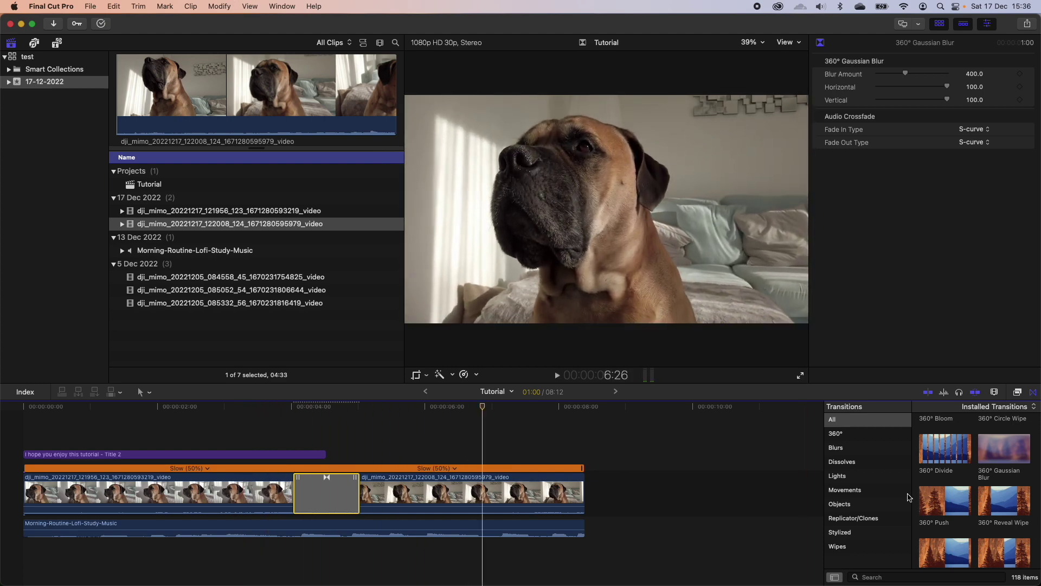
# Replace the blur transition between the two clips with the Fade To Color transition and play it back
pyautogui.scroll(-5, 988, 519)
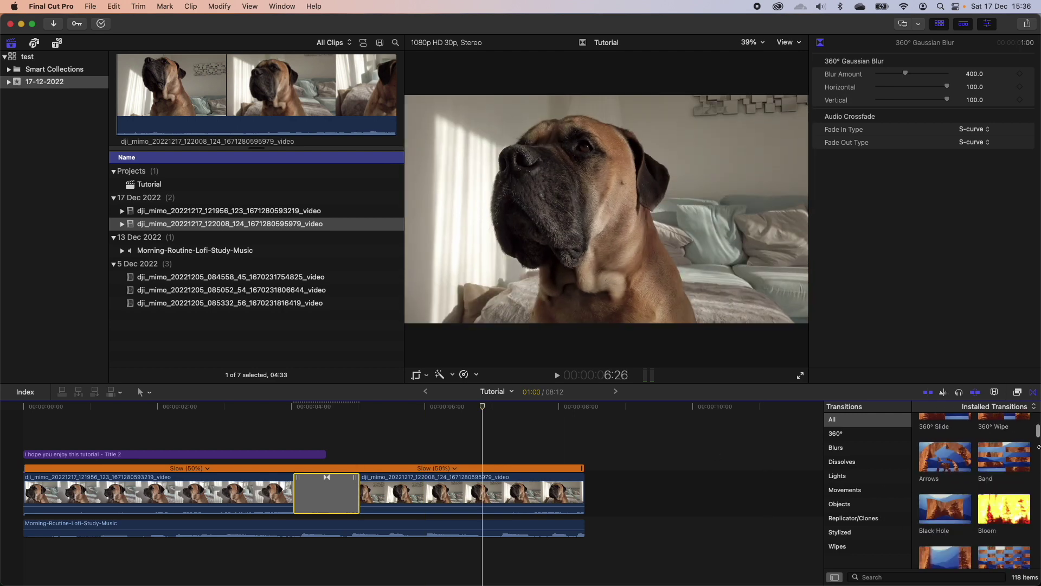
pyautogui.scroll(-3, 955, 512)
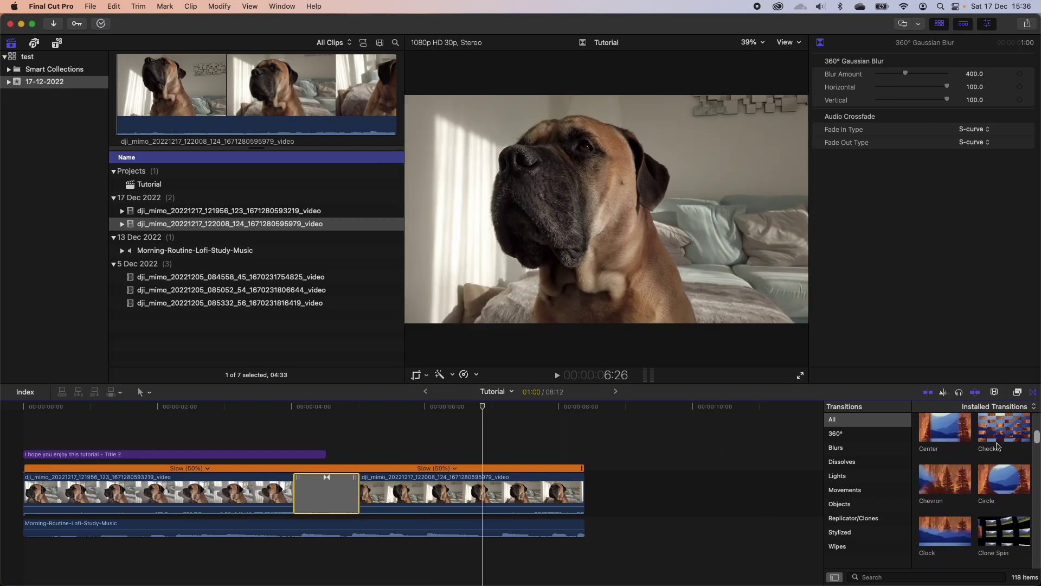
pyautogui.scroll(-3, 957, 515)
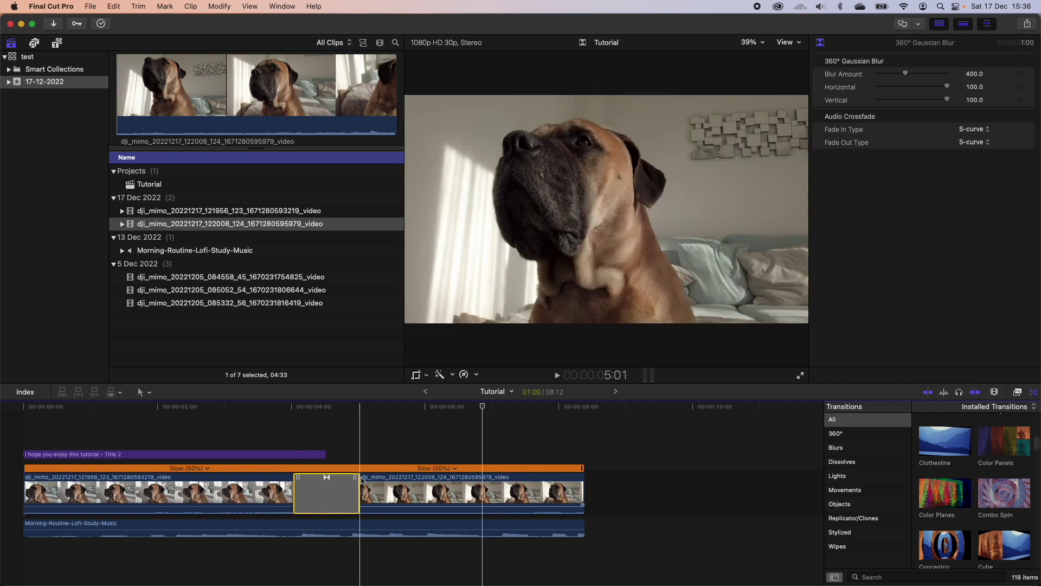
pyautogui.scroll(-5, 938, 516)
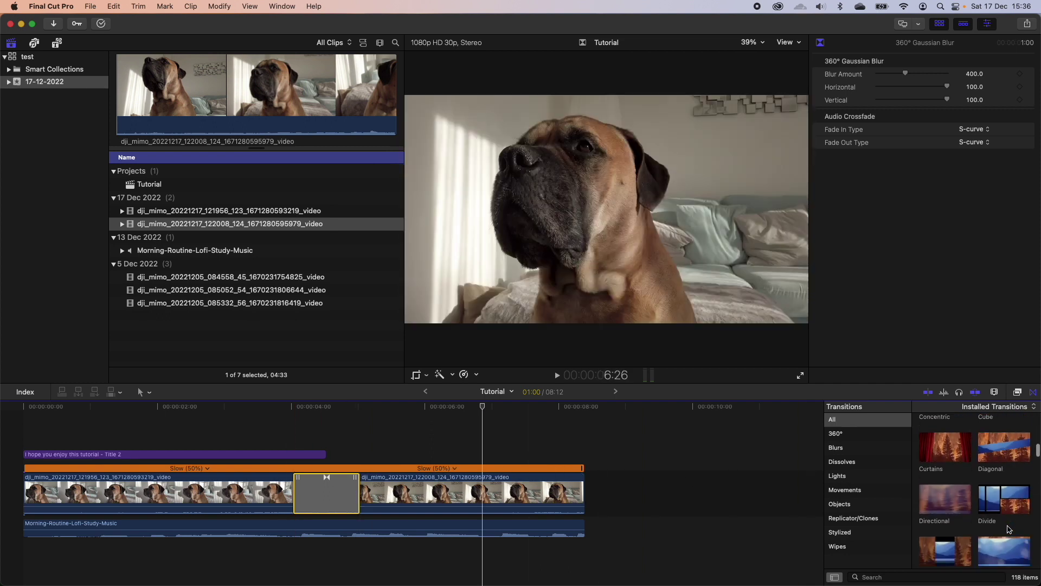
pyautogui.scroll(-5, 978, 519)
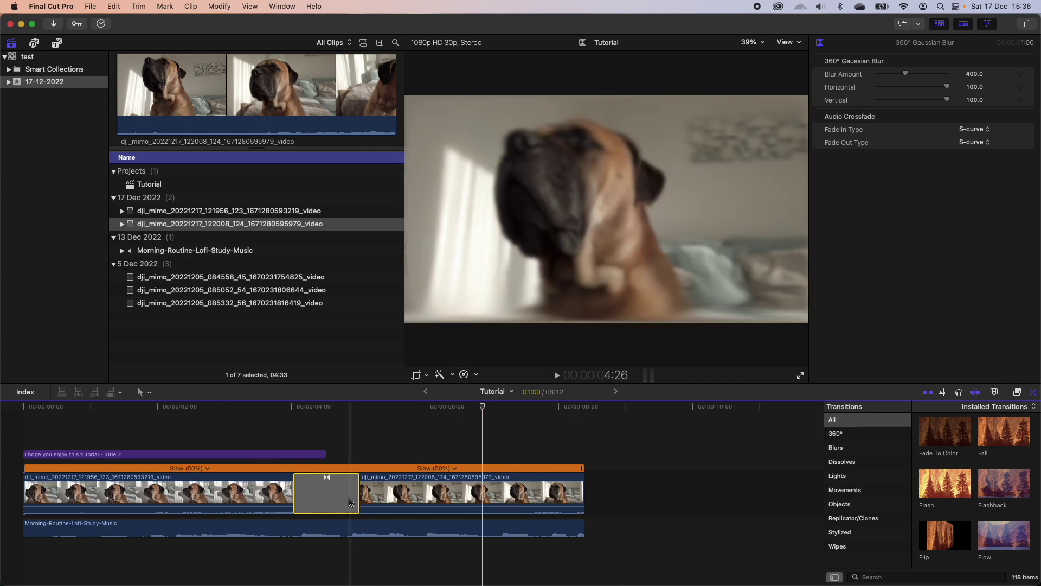
pyautogui.press('Delete')
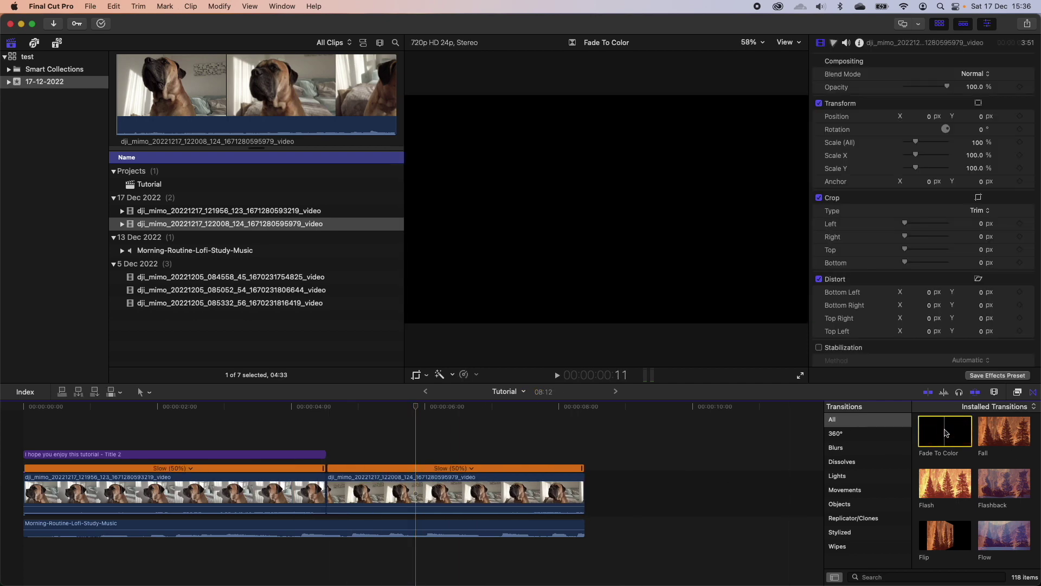
pyautogui.moveTo(950, 432); pyautogui.dragTo(326, 491)
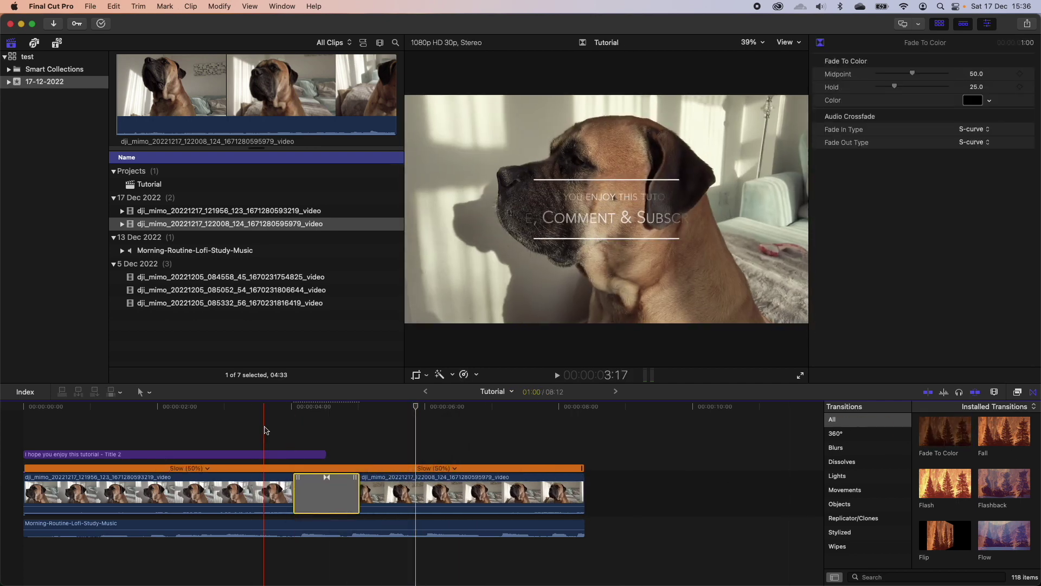
pyautogui.click(266, 430)
pyautogui.press('space')
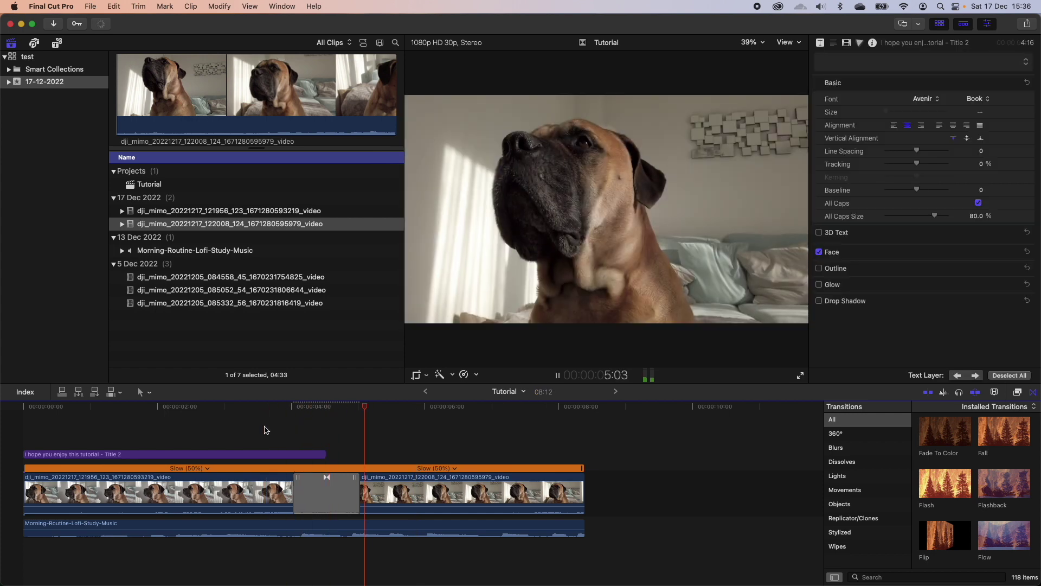
pyautogui.press('space')
# Change the Fade To Color transition's colour to white and play across the cut
pyautogui.click(319, 405)
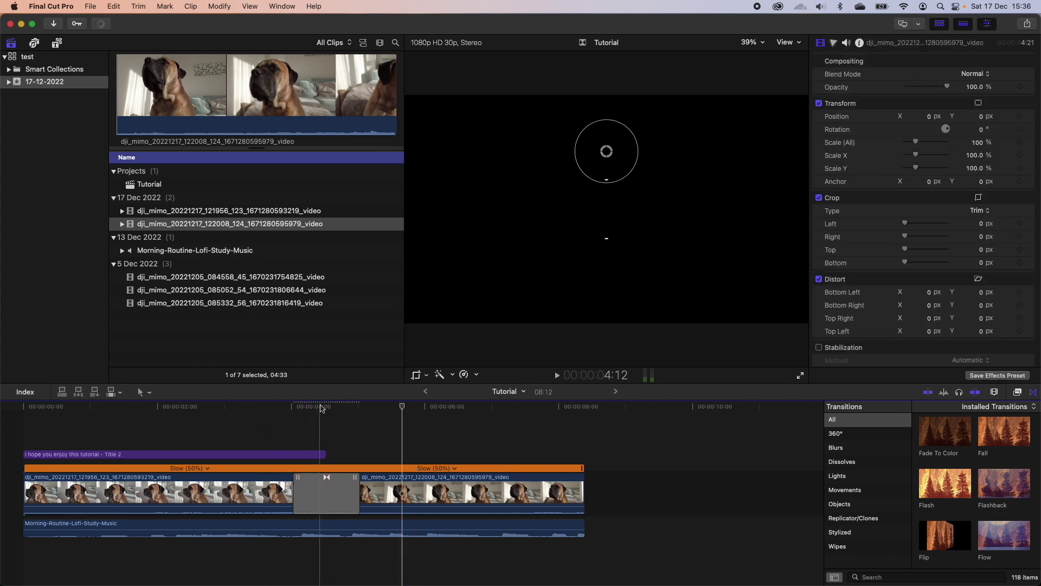
pyautogui.click(343, 500)
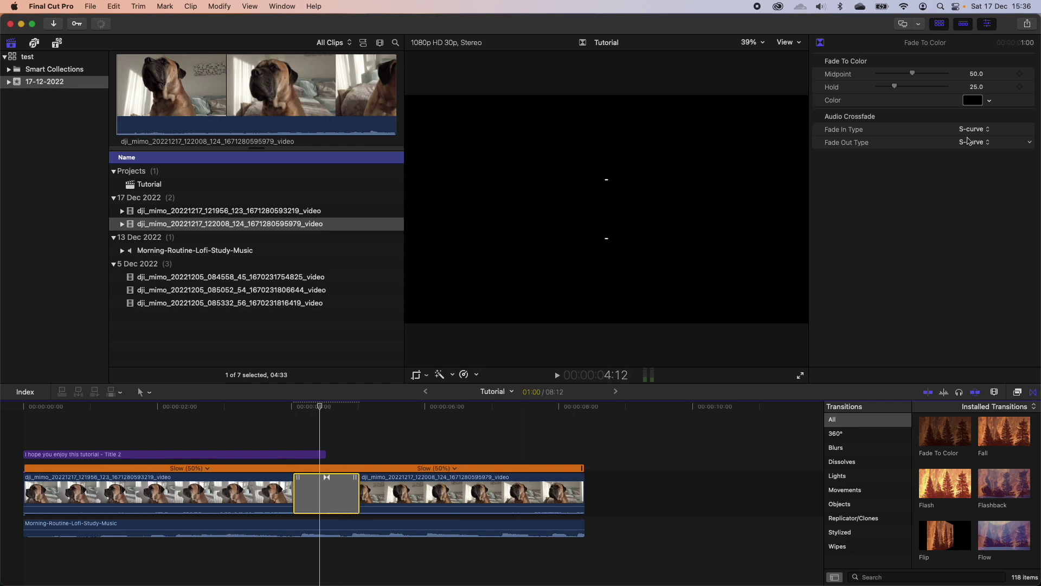
pyautogui.click(972, 100)
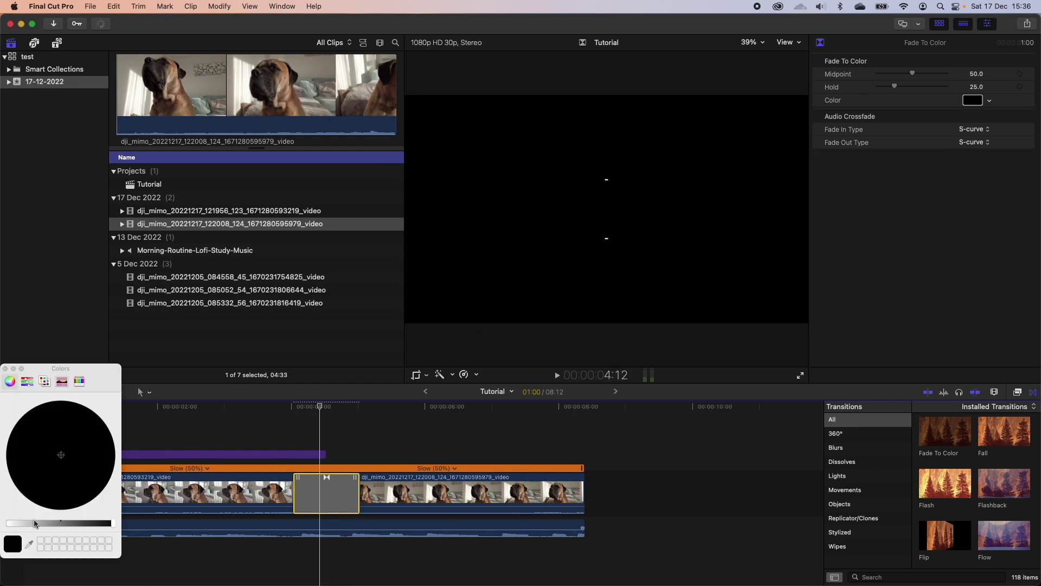
pyautogui.moveTo(112, 523); pyautogui.dragTo(8, 523)
pyautogui.click(255, 406)
pyautogui.press('space')
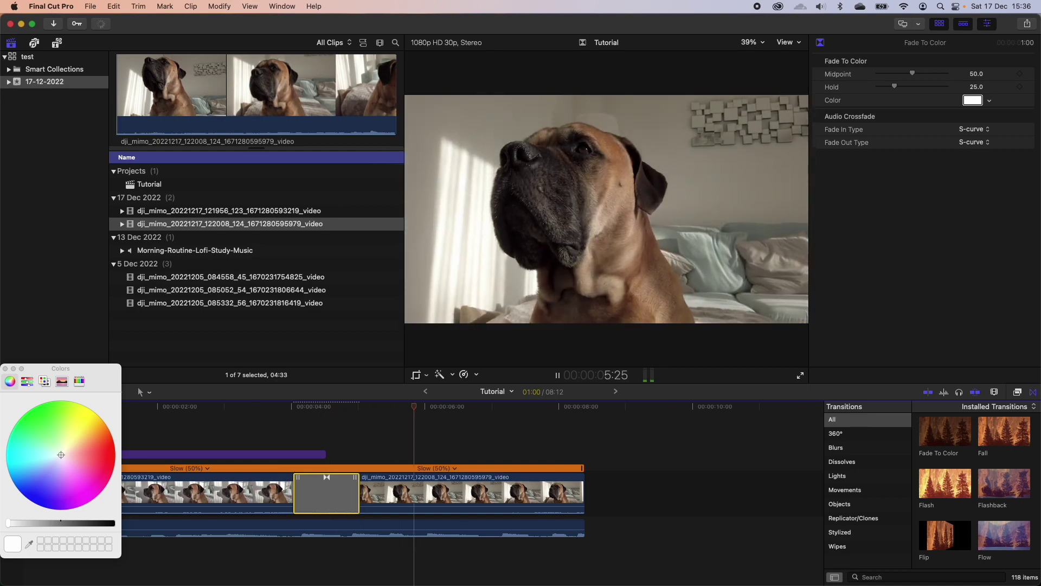
pyautogui.press('space')
pyautogui.click(5, 369)
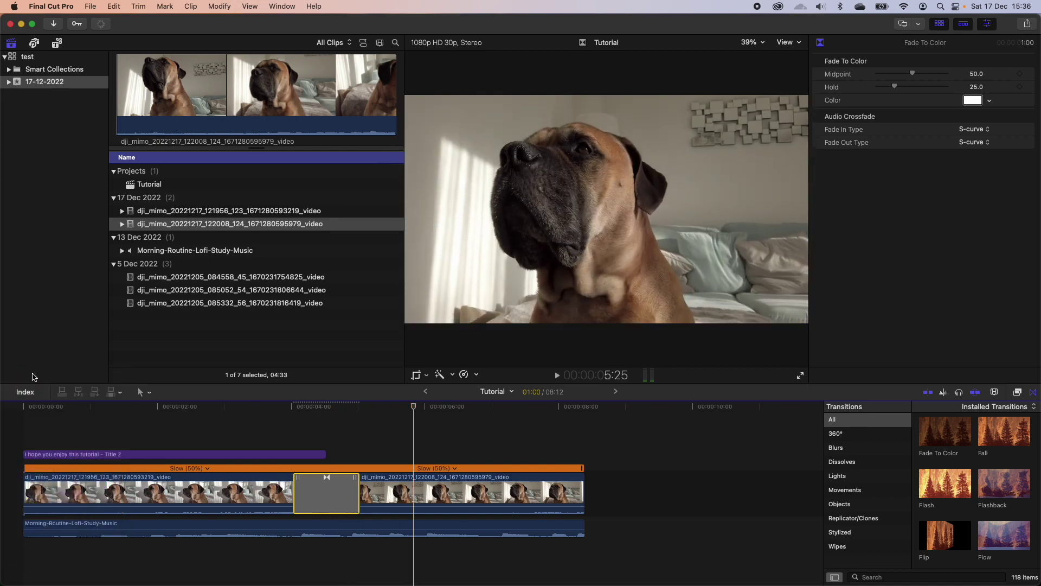
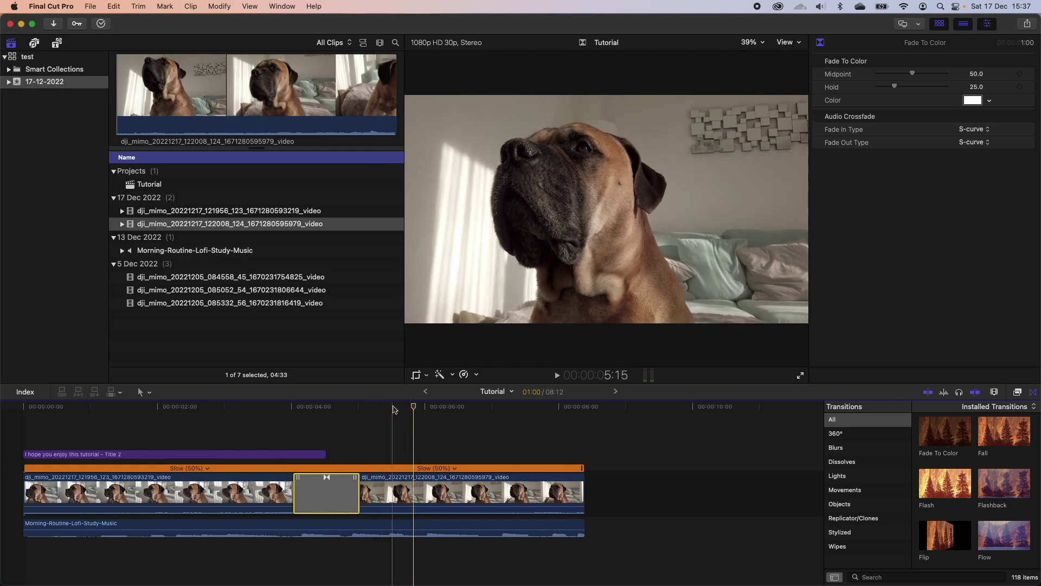
# Lengthen the white Fade To Color transition between the clips to 2:15 and play it back
pyautogui.click(403, 408)
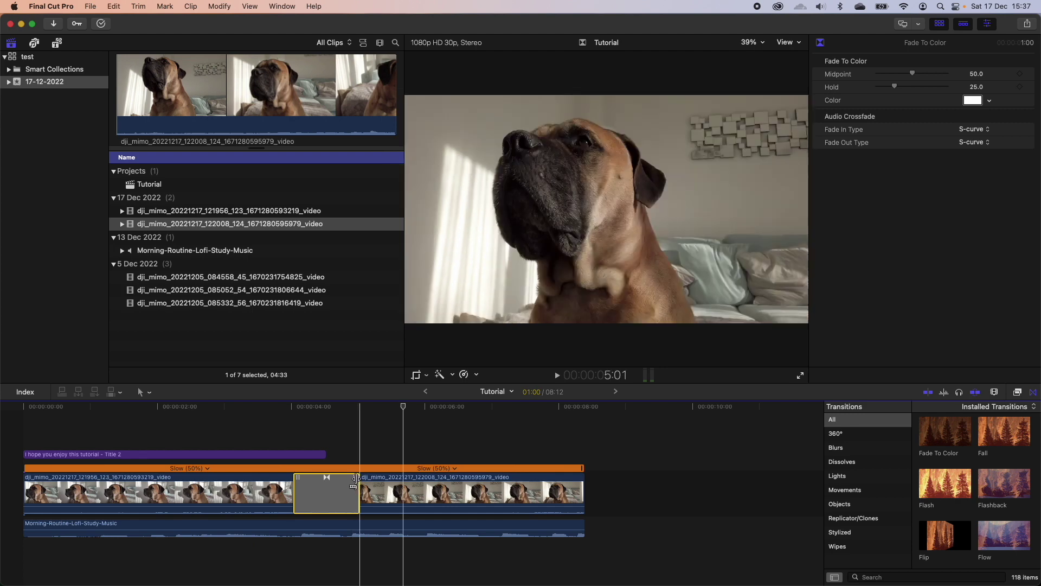
pyautogui.moveTo(355, 478); pyautogui.dragTo(409, 500)
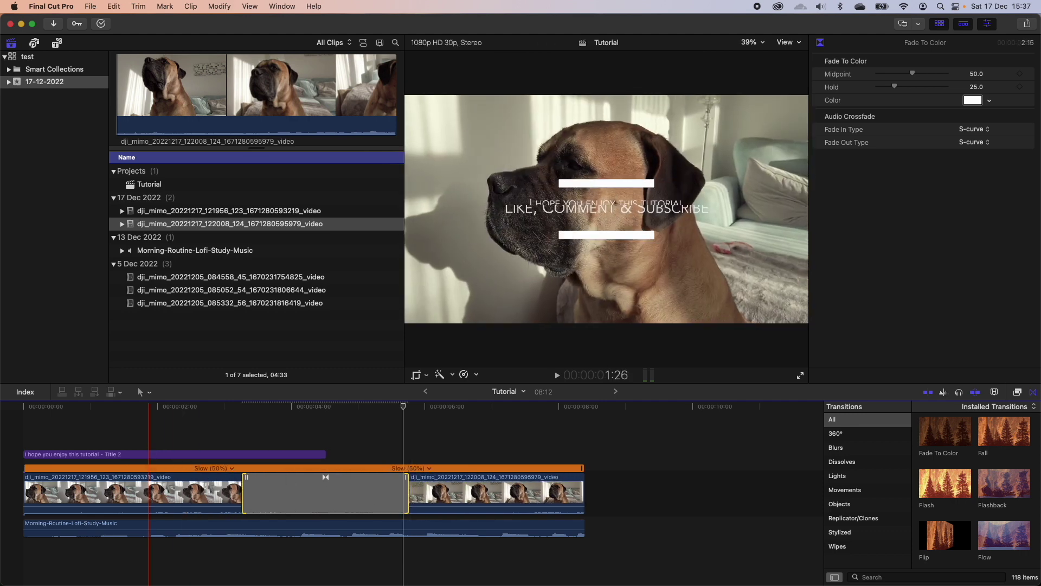
pyautogui.click(150, 451)
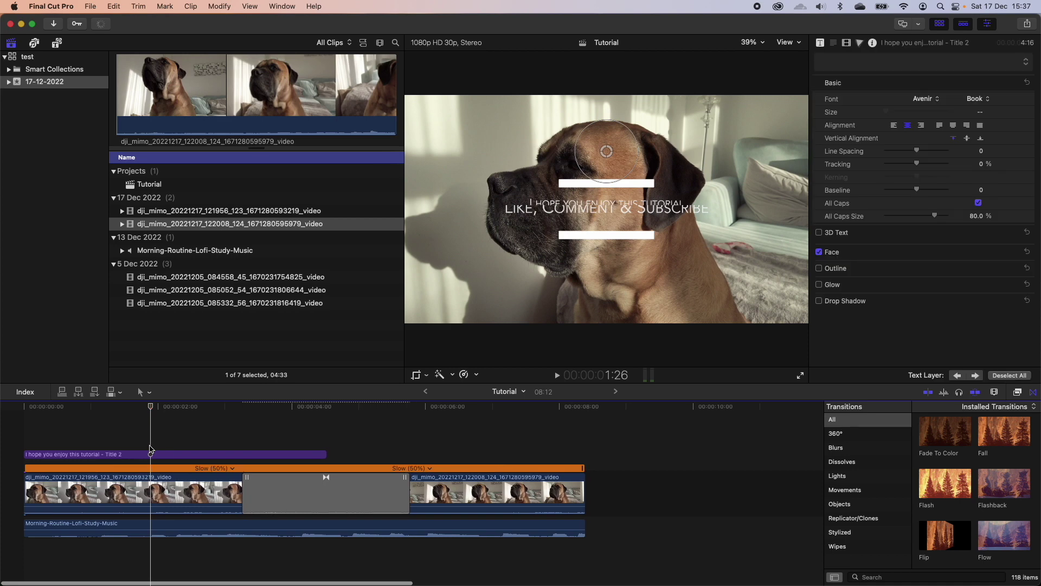
pyautogui.press('space')
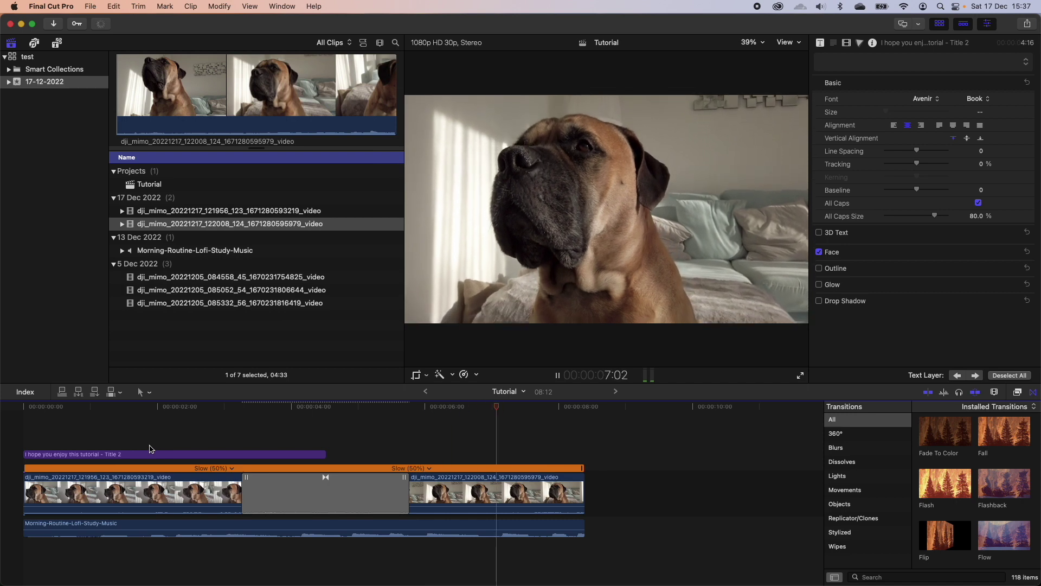
# Shorten the Fade To Color transition between the clips to 9 frames and play it back
pyautogui.click(404, 494)
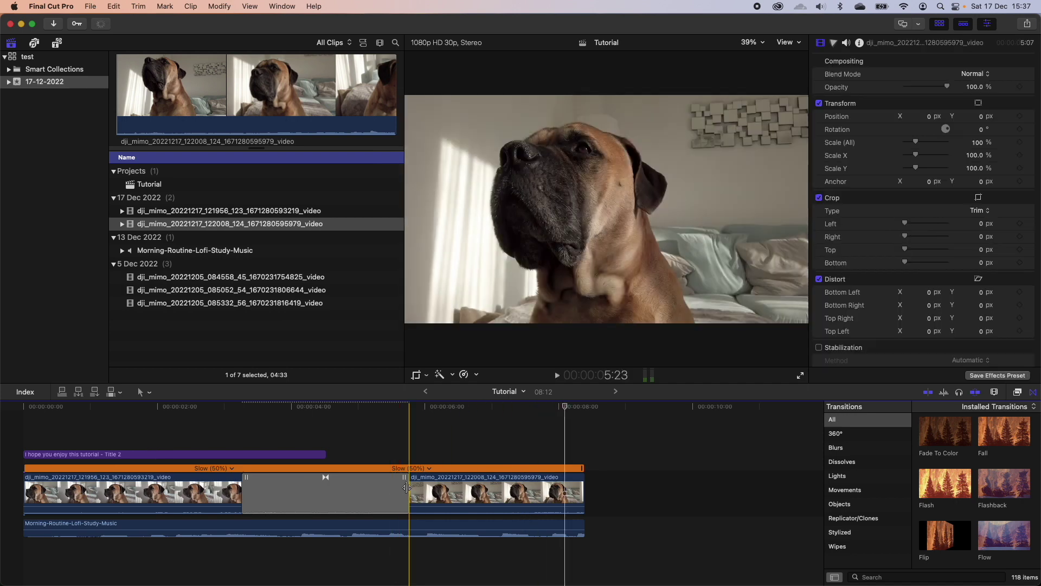
pyautogui.moveTo(404, 493); pyautogui.dragTo(335, 494)
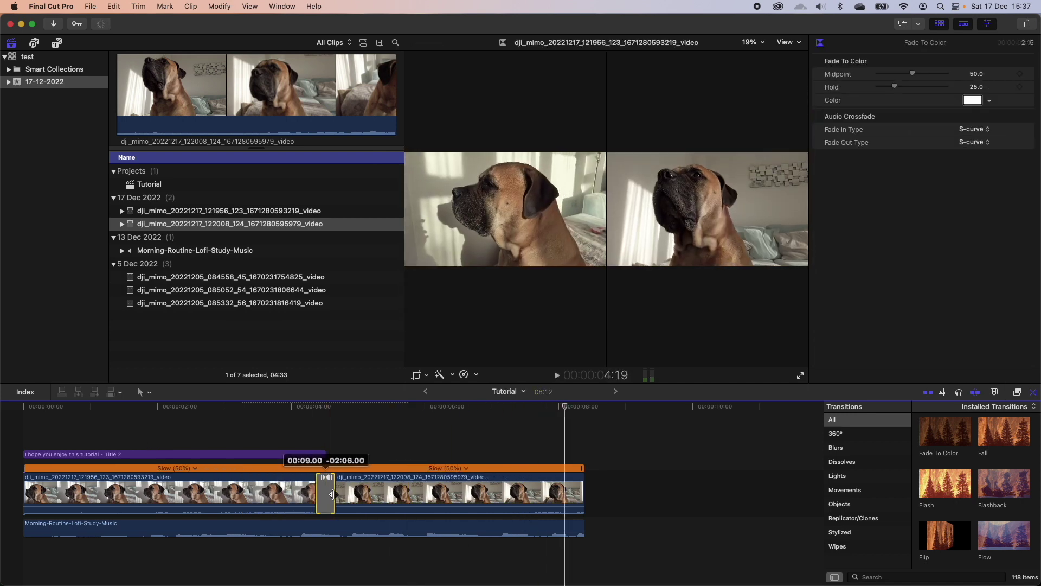
pyautogui.click(271, 416)
pyautogui.press('space')
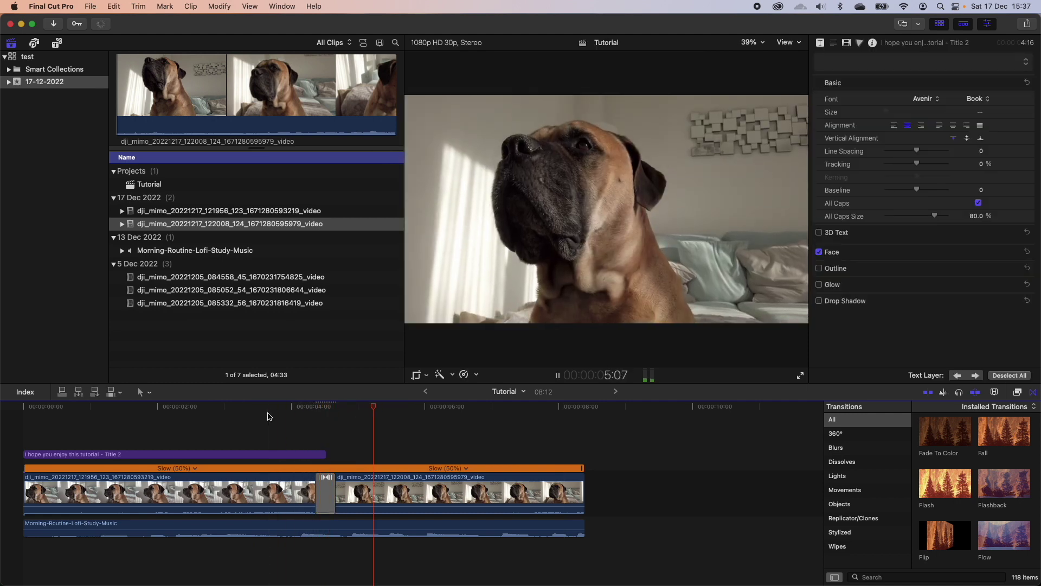
pyautogui.press('space')
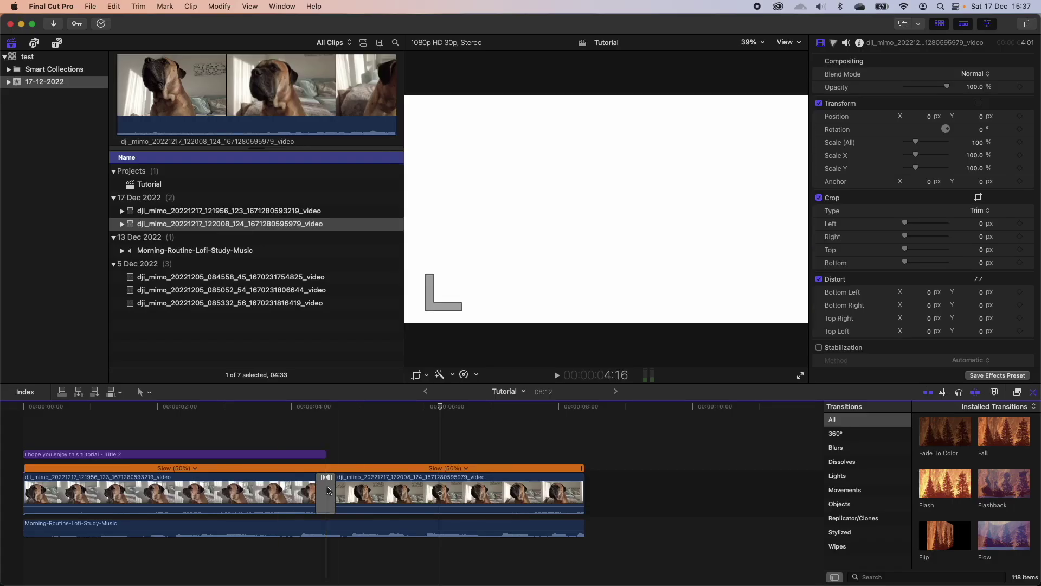
# Set the Fade To Color transition between the two clips to a duration of 26 frames
pyautogui.click(325, 491)
pyautogui.moveTo(339, 487); pyautogui.dragTo(352, 487)
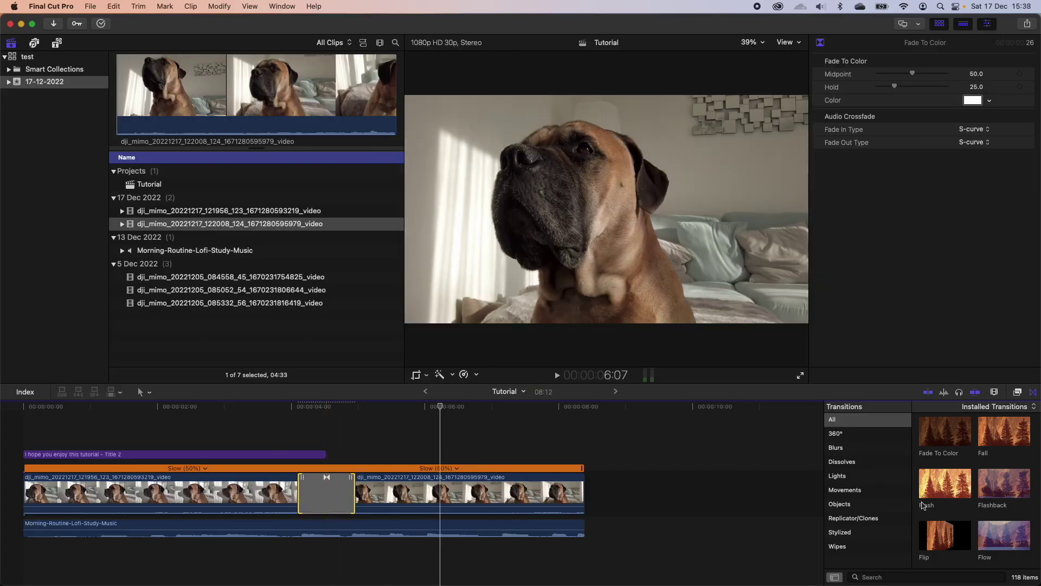
# Add Fade To Color transitions to the Morning-Routine-Lofi-Study-Music track, lengthen the one at its end to just under two seconds, and check playback
pyautogui.moveTo(948, 439); pyautogui.dragTo(557, 536)
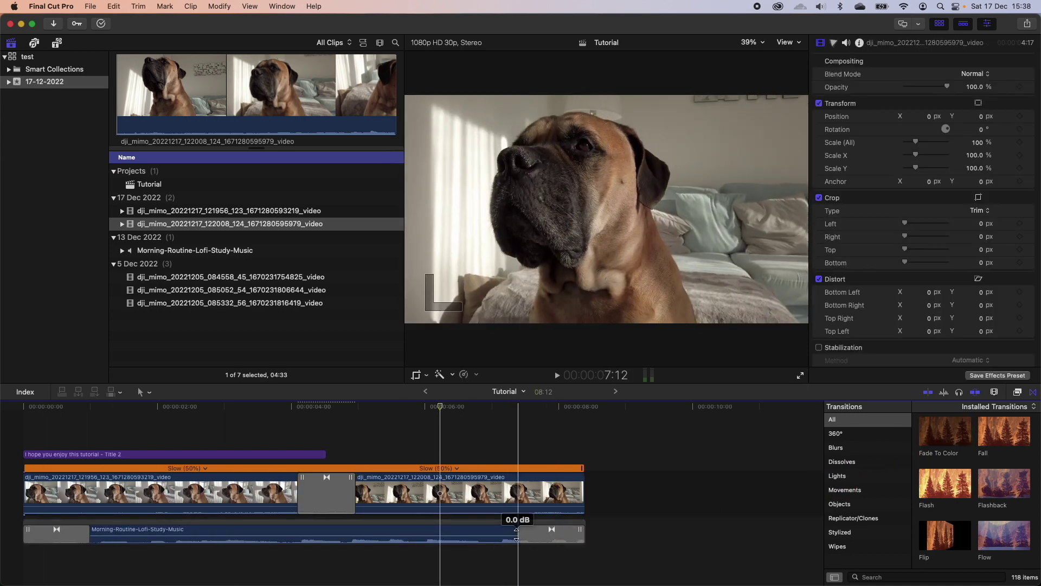
pyautogui.moveTo(518, 534); pyautogui.dragTo(462, 534)
pyautogui.click(28, 477)
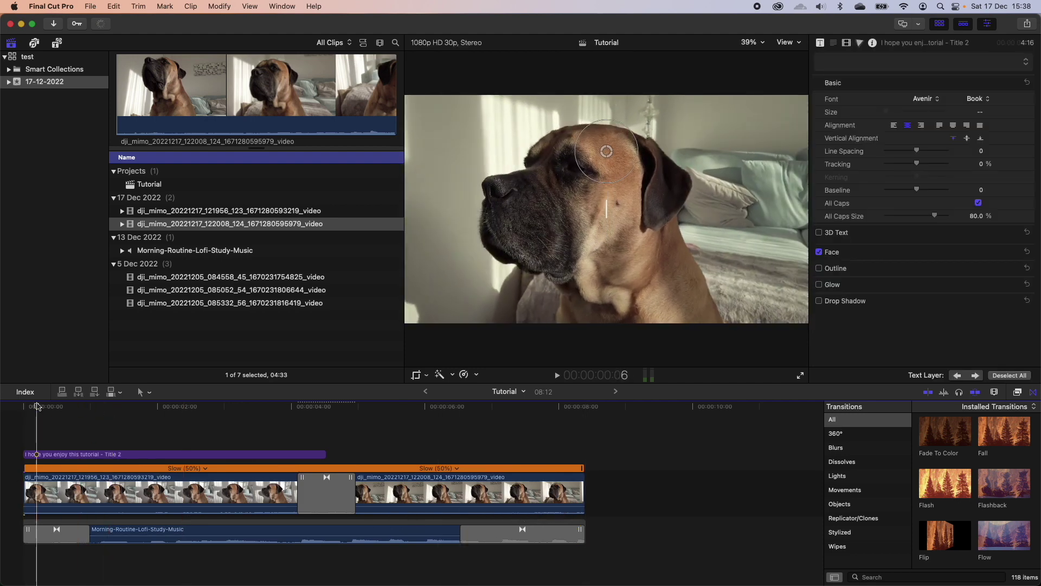
pyautogui.press('space')
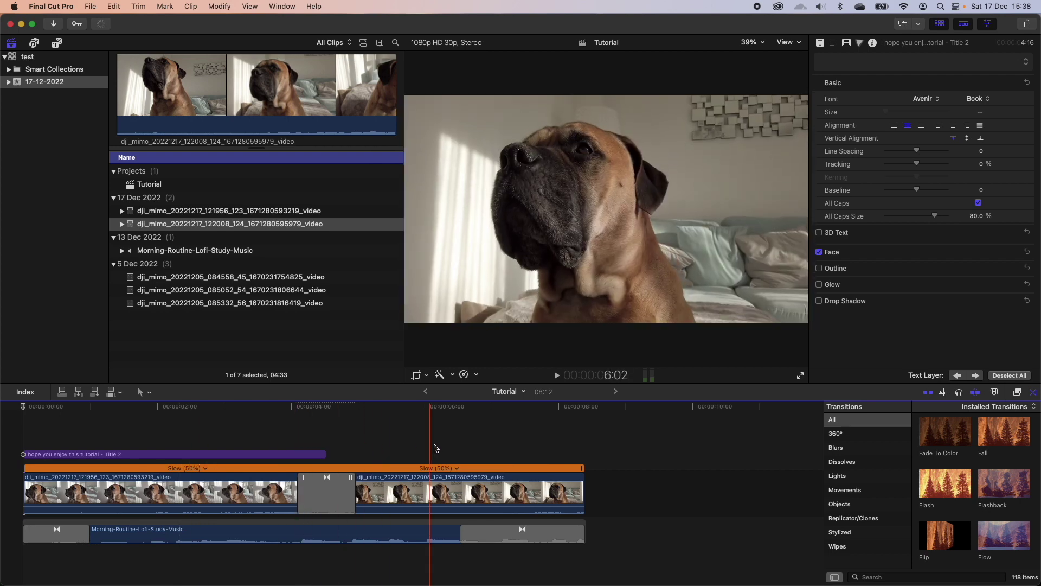
pyautogui.click(349, 495)
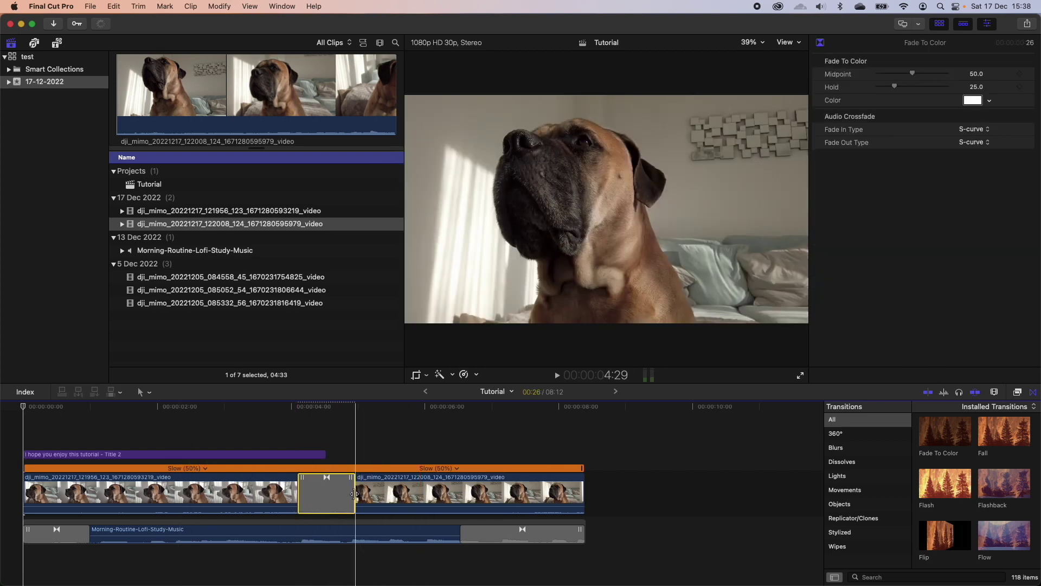
# Lengthen the Fade To Color transition between the two dog clips on the timeline
pyautogui.moveTo(362, 496); pyautogui.dragTo(378, 495)
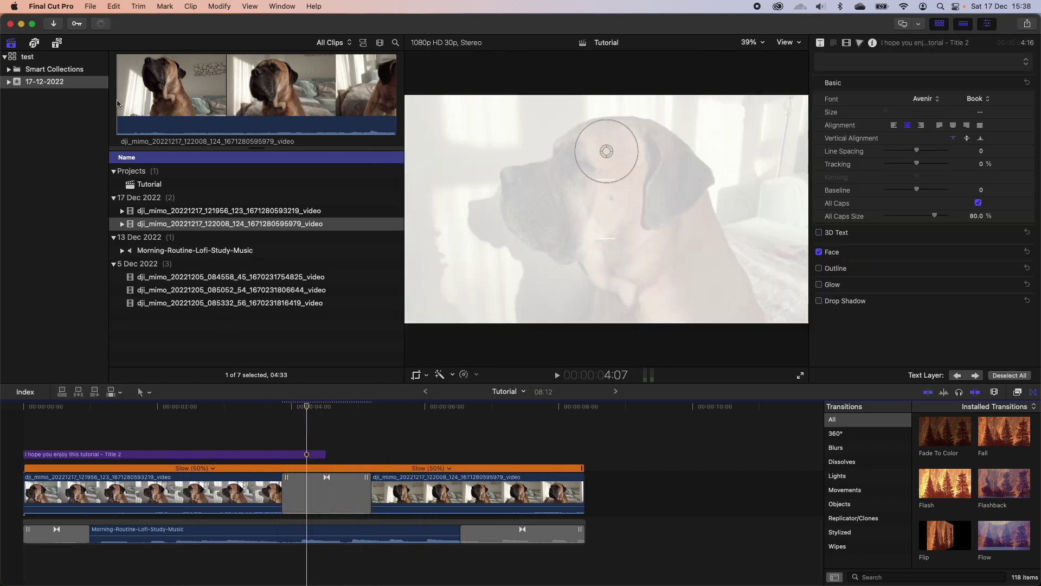
# Start a default file export of the Tutorial project and select its title for editing
pyautogui.click(92, 7)
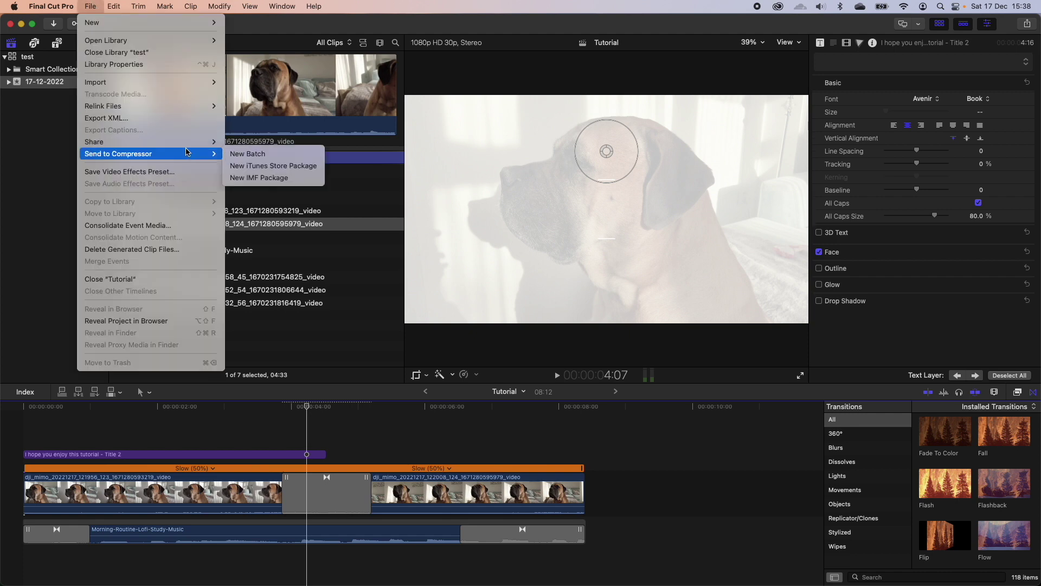
pyautogui.moveTo(191, 145)
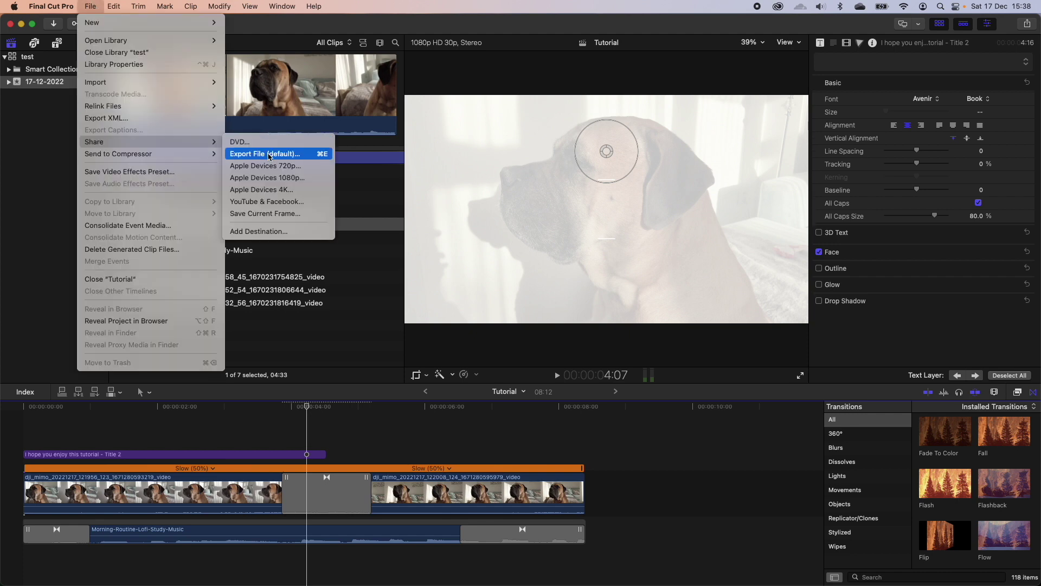
pyautogui.click(269, 154)
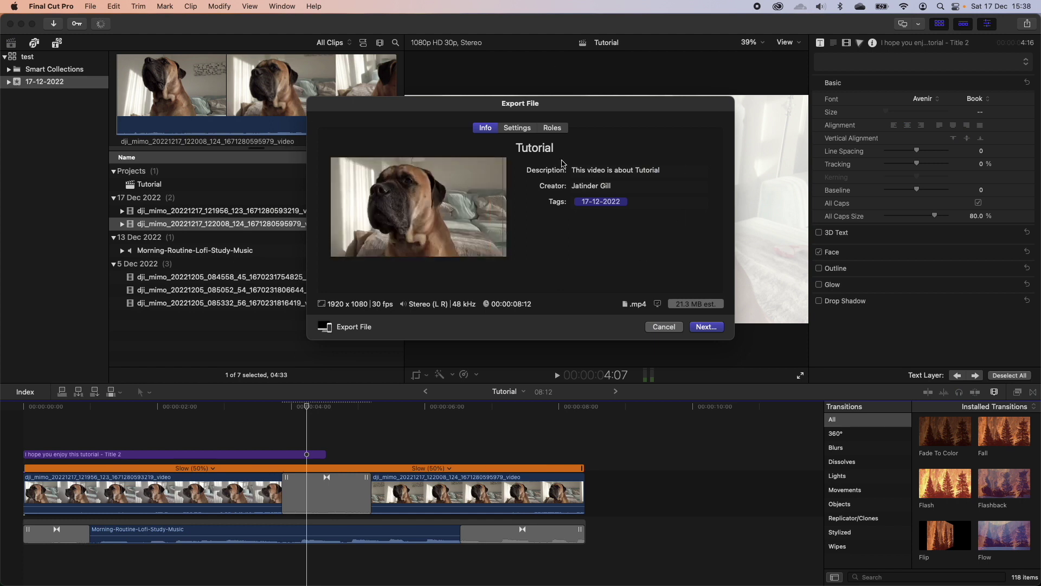
pyautogui.click(560, 150)
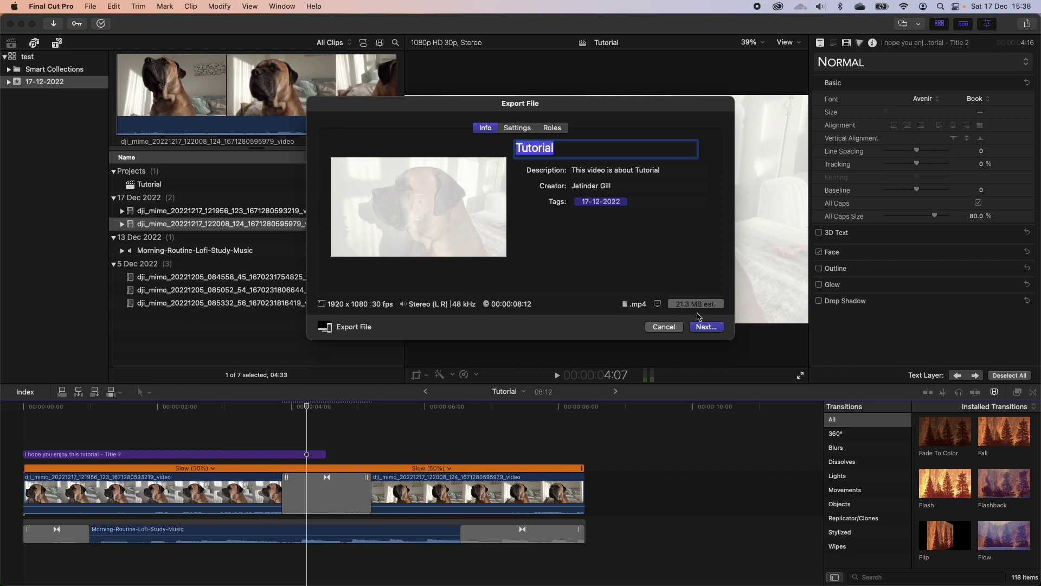
# Review the export's resolution, video codec, format and action options, keeping 1920 x 1080, H.264 Faster Encode, Computer and Save only
pyautogui.click(517, 128)
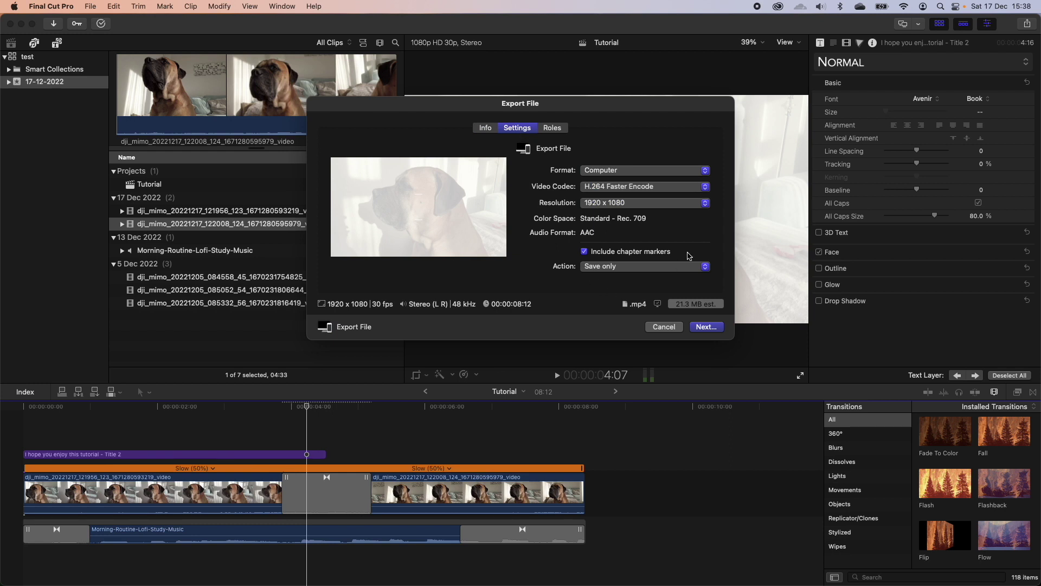
pyautogui.click(591, 205)
pyautogui.click(594, 207)
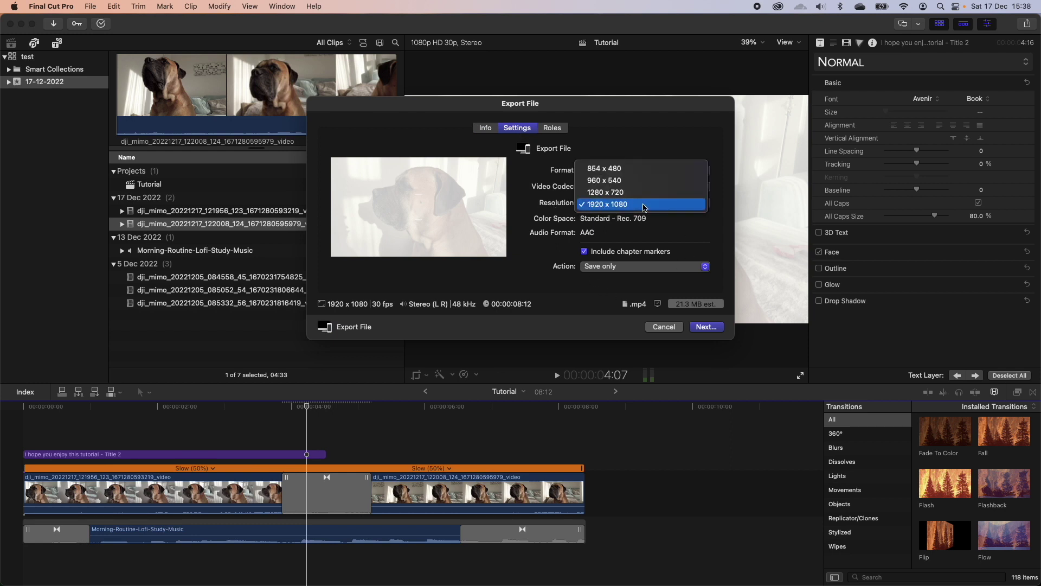
pyautogui.click(631, 158)
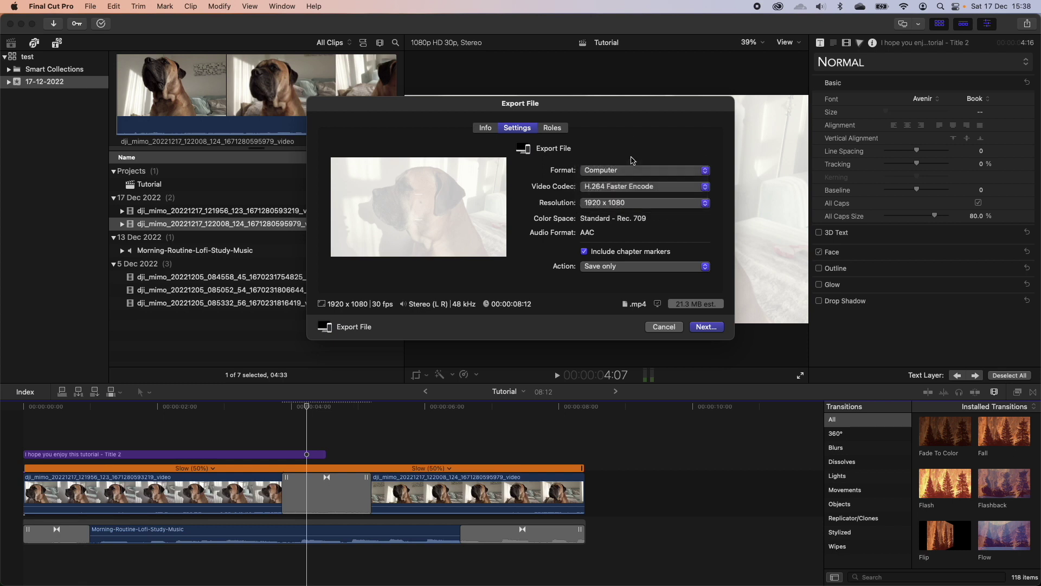
pyautogui.click(630, 188)
pyautogui.click(627, 174)
pyautogui.click(626, 172)
pyautogui.click(550, 172)
pyautogui.click(649, 271)
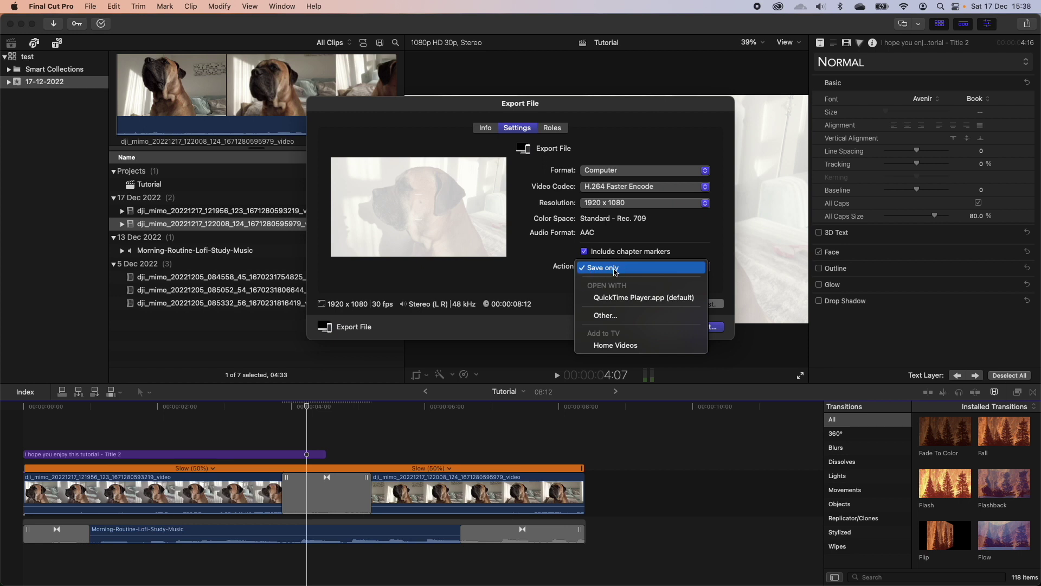
pyautogui.click(555, 280)
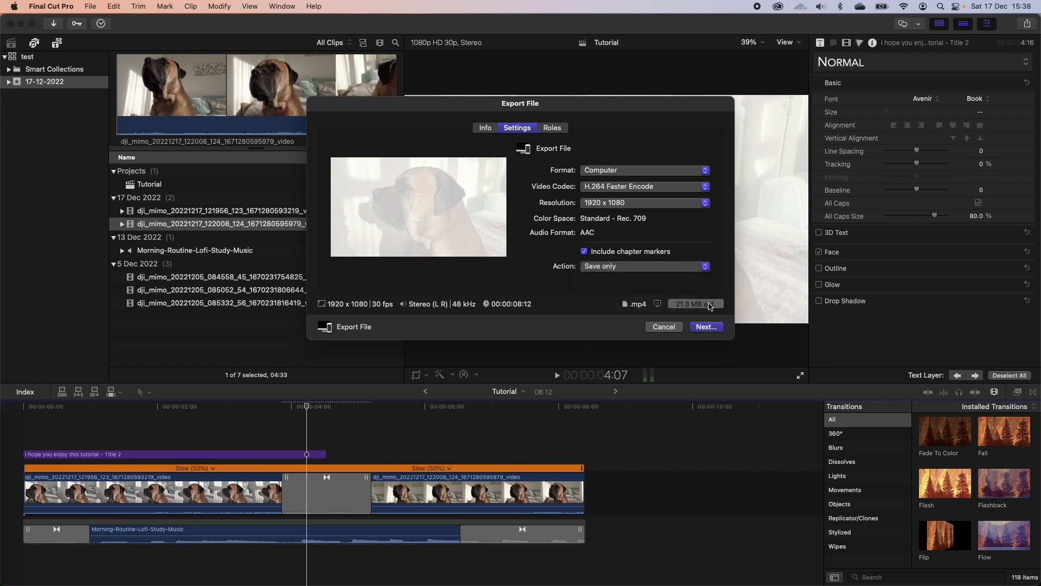
# Save the export as Tutorial.mp4 in the FCPX video editing folder inside Reviews on the iMac SSD
pyautogui.click(706, 327)
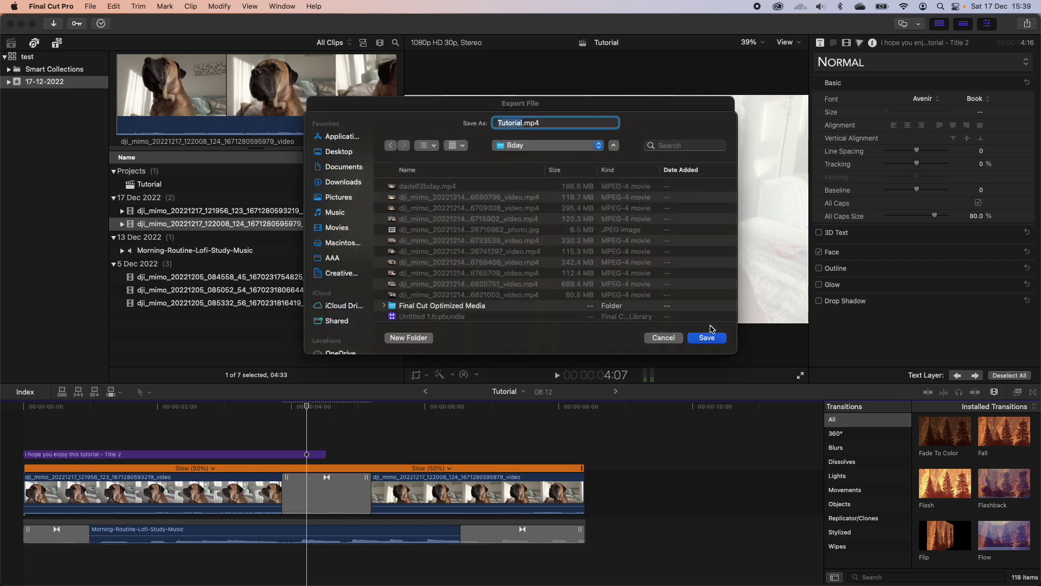
pyautogui.scroll(-4, 345, 278)
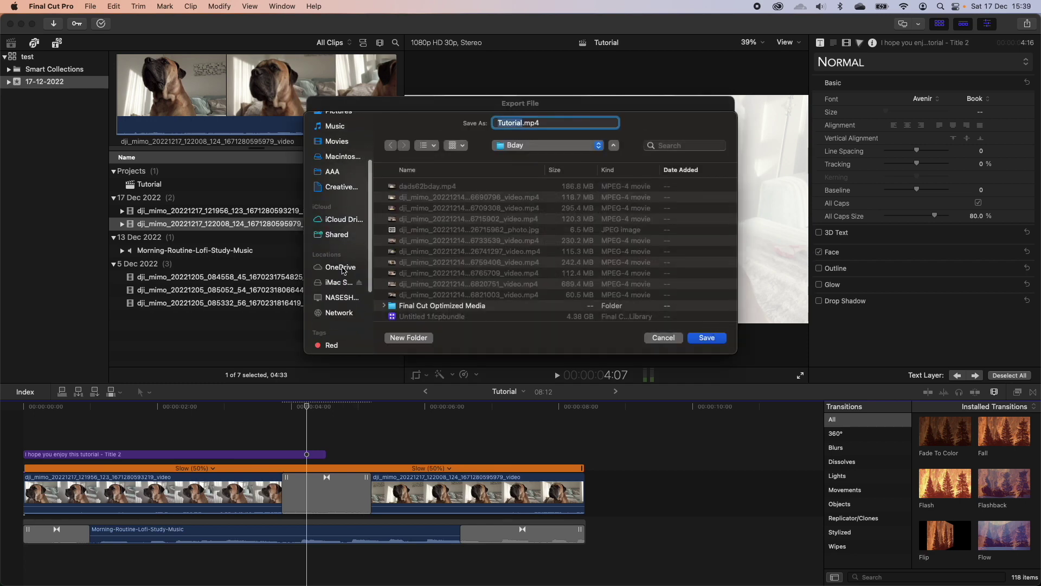
pyautogui.click(342, 277)
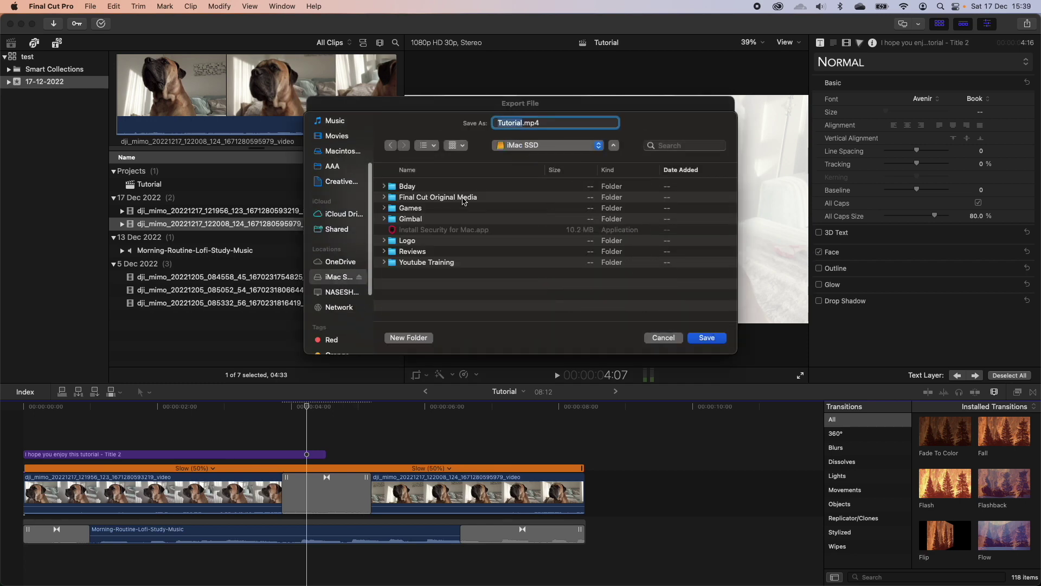
pyautogui.doubleClick(422, 251)
pyautogui.doubleClick(466, 231)
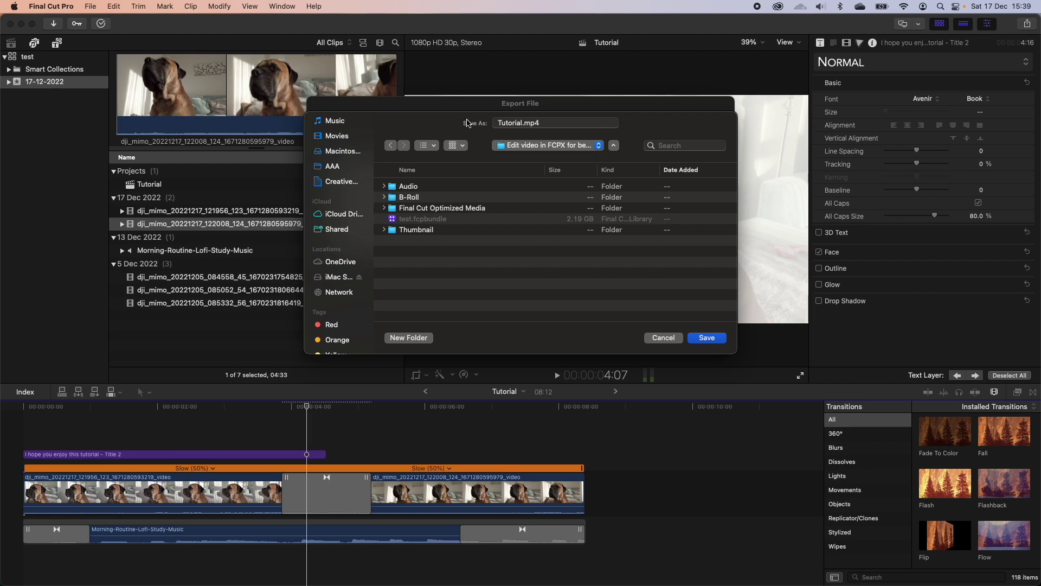
pyautogui.click(705, 338)
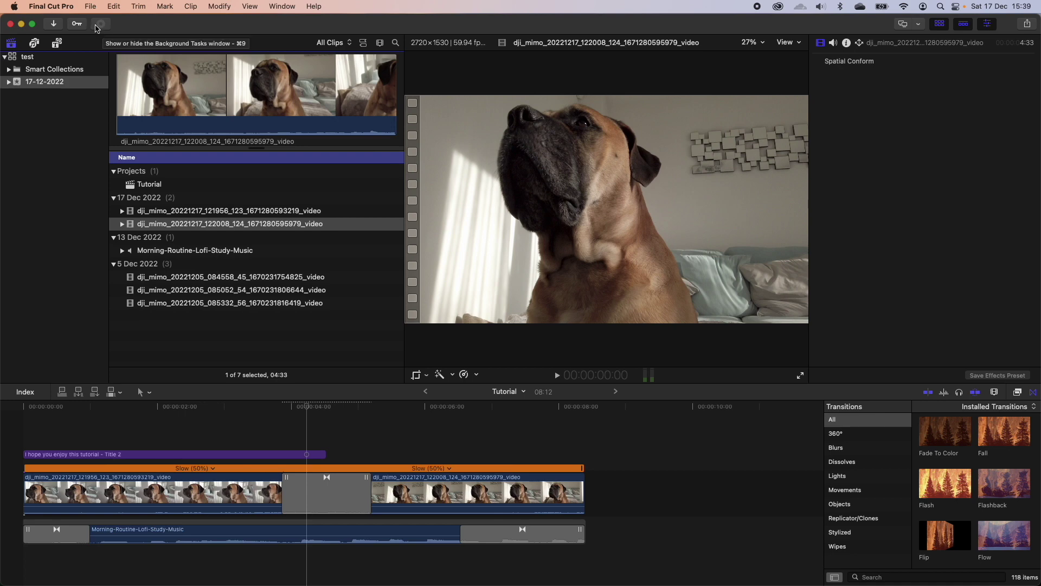
# Check the export's progress in the background tasks, then view the exported Tutorial video in QuickTime Player
pyautogui.click(102, 25)
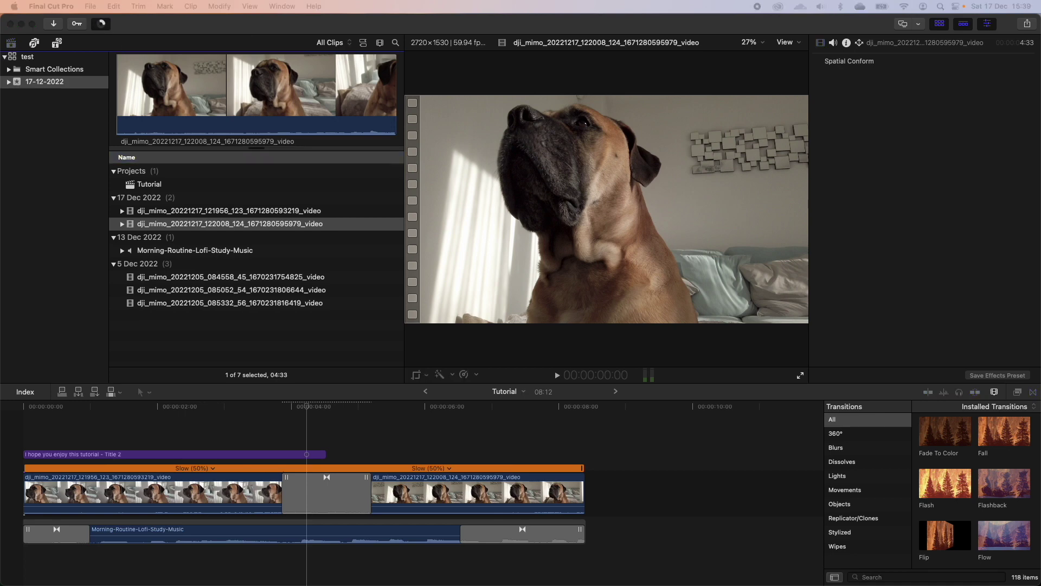
pyautogui.click(100, 24)
pyautogui.moveTo(301, 33); pyautogui.dragTo(456, 59)
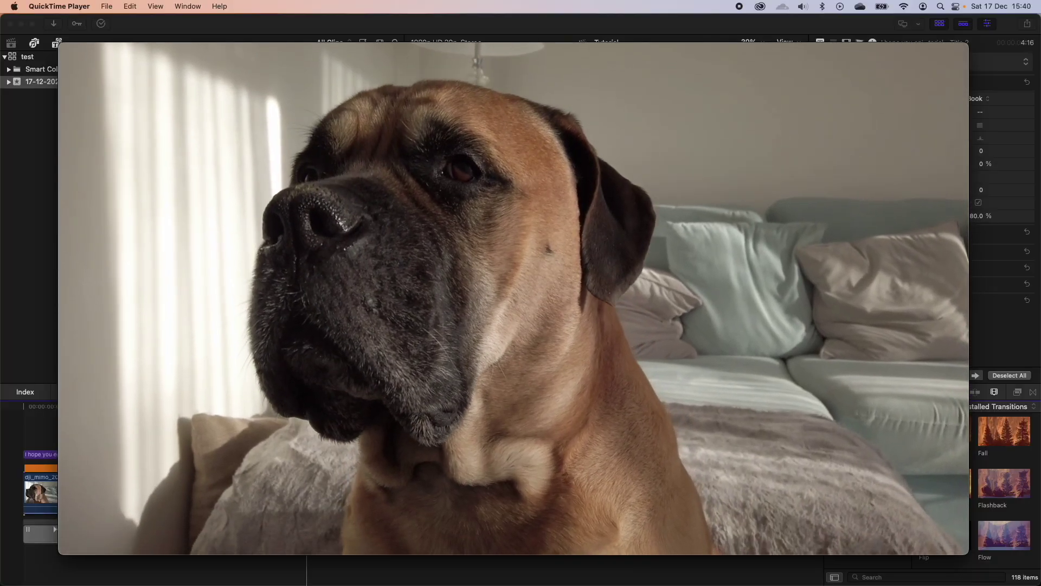
pyautogui.moveTo(402, 152)
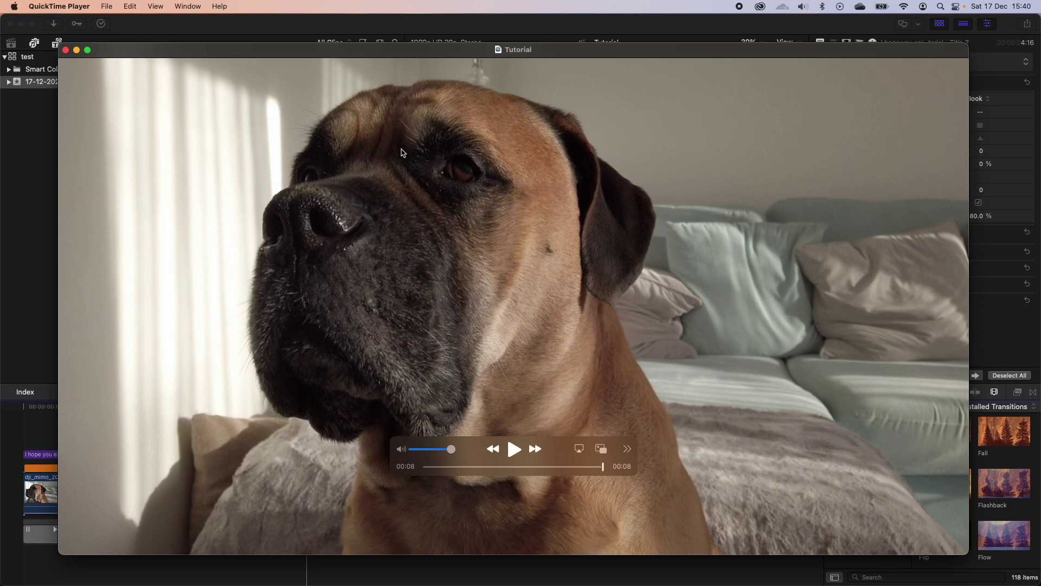